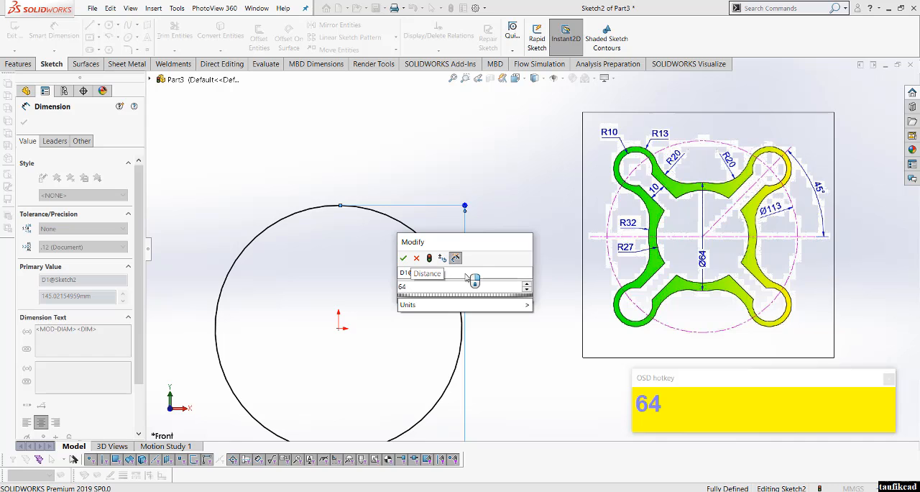
# Step: Set the diameter of the circle centred on the origin to 64 mm and finish dimensioning
pyautogui.press('Return')
pyautogui.scroll(3, 551, 261)
pyautogui.scroll(-2, 485, 315)
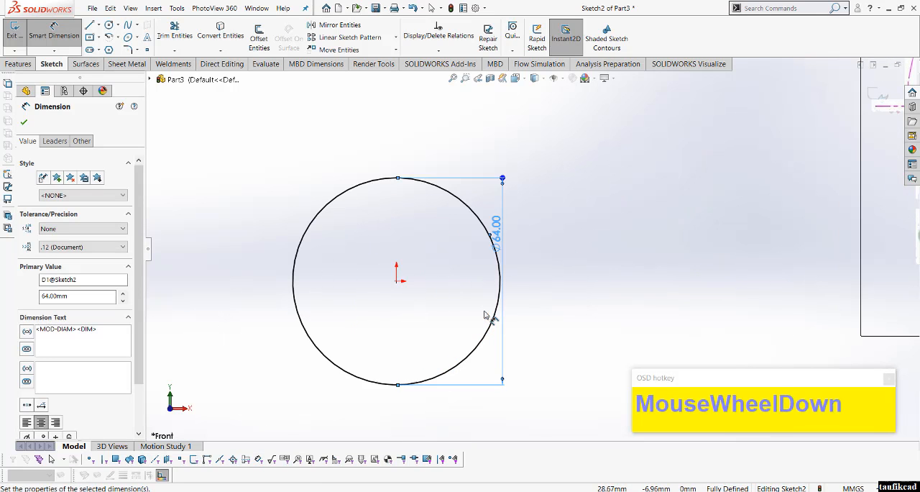
pyautogui.click(560, 278)
pyautogui.rightClick(560, 279)
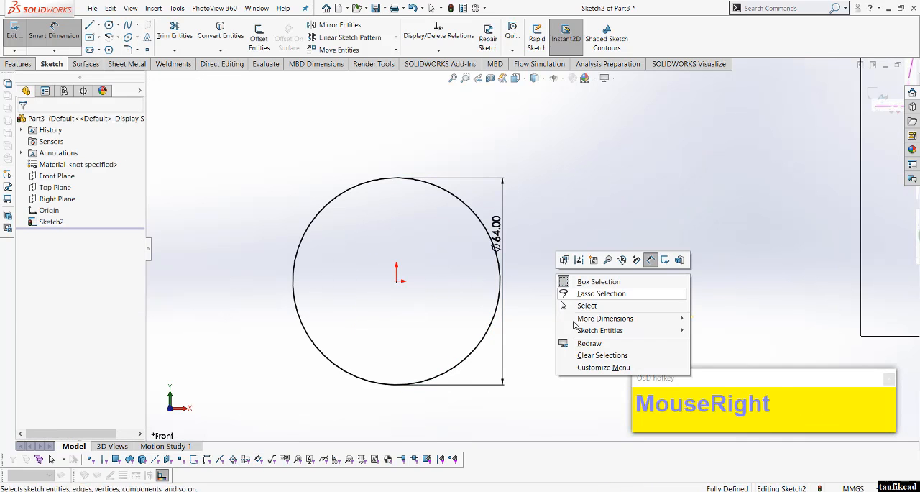
pyautogui.click(610, 305)
# Step: Sketch a separate circle of about 14 mm radius up and to the right of the 64 mm circle
pyautogui.scroll(3, 608, 306)
pyautogui.scroll(-2, 608, 306)
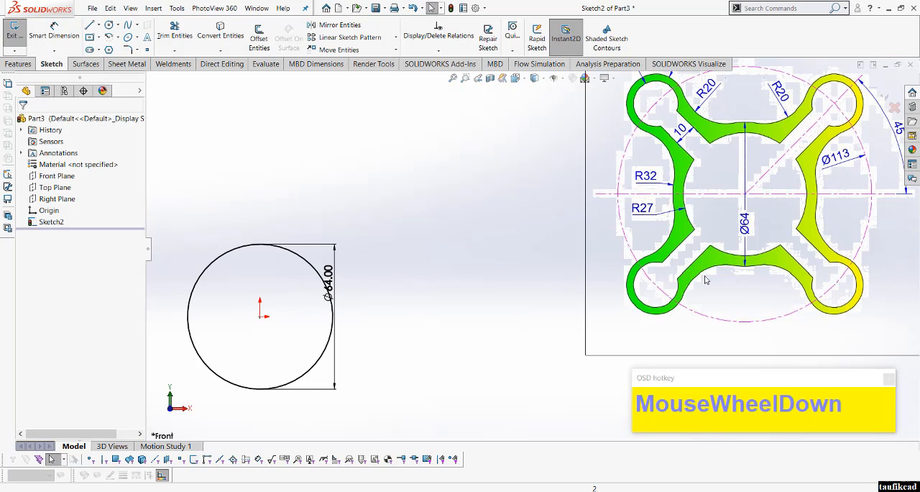
pyautogui.moveTo(585, 244); pyautogui.dragTo(537, 301)
pyautogui.scroll(2, 536, 300)
pyautogui.scroll(-1, 389, 305)
pyautogui.moveTo(476, 269); pyautogui.dragTo(511, 192, button='right')
pyautogui.click(503, 180)
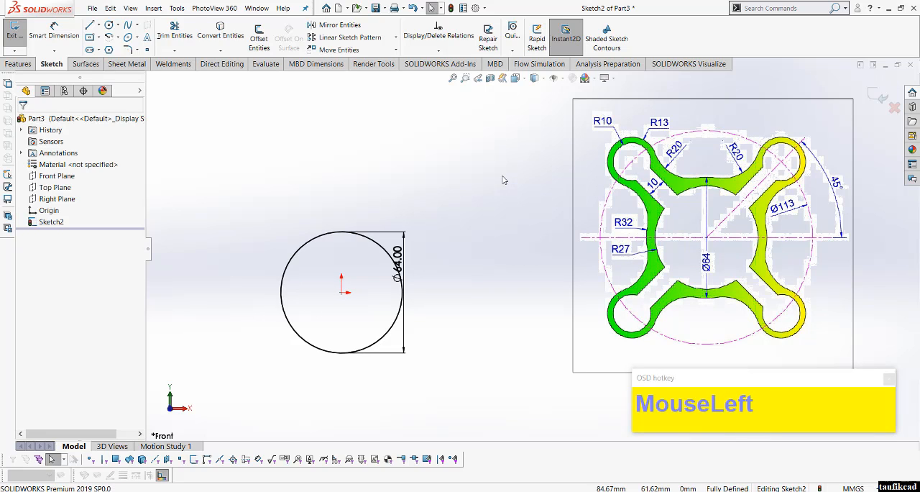
pyautogui.click(109, 25)
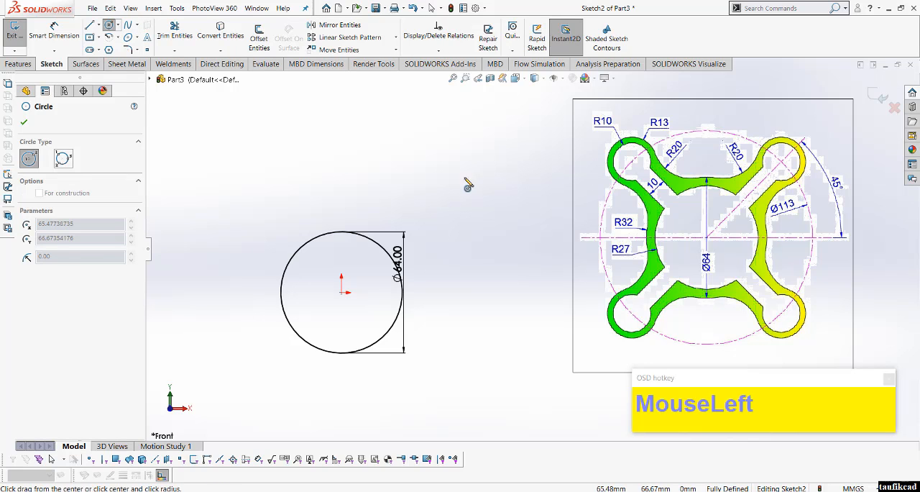
pyautogui.click(466, 166)
pyautogui.click(465, 192)
pyautogui.rightClick(465, 199)
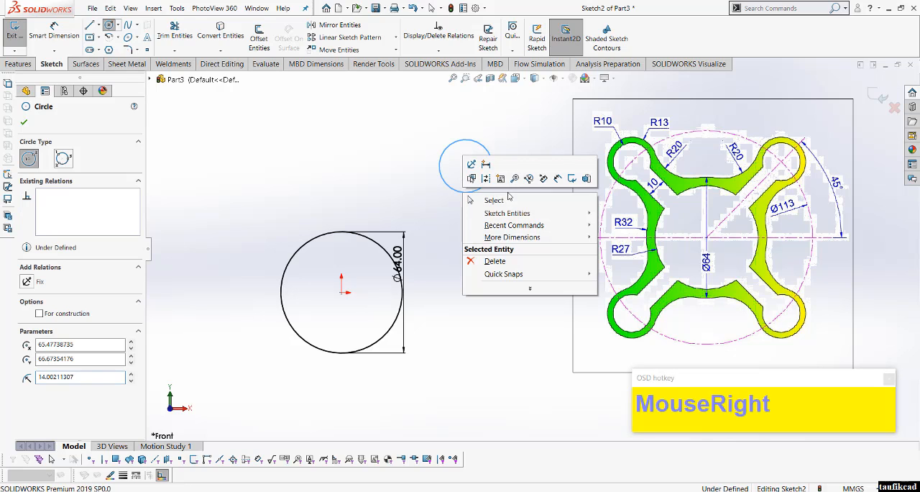
pyautogui.click(478, 201)
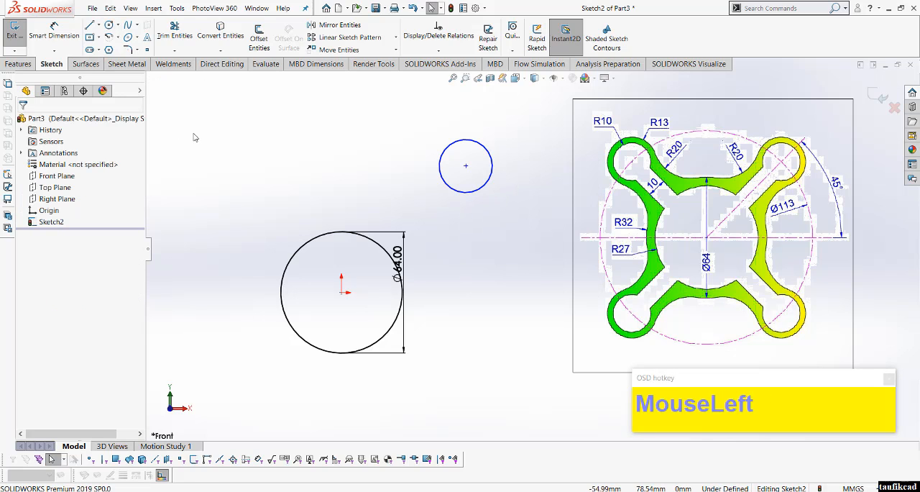
# Step: Draw a diagonal centerline from the origin to the small circle's center
pyautogui.click(98, 25)
pyautogui.click(108, 45)
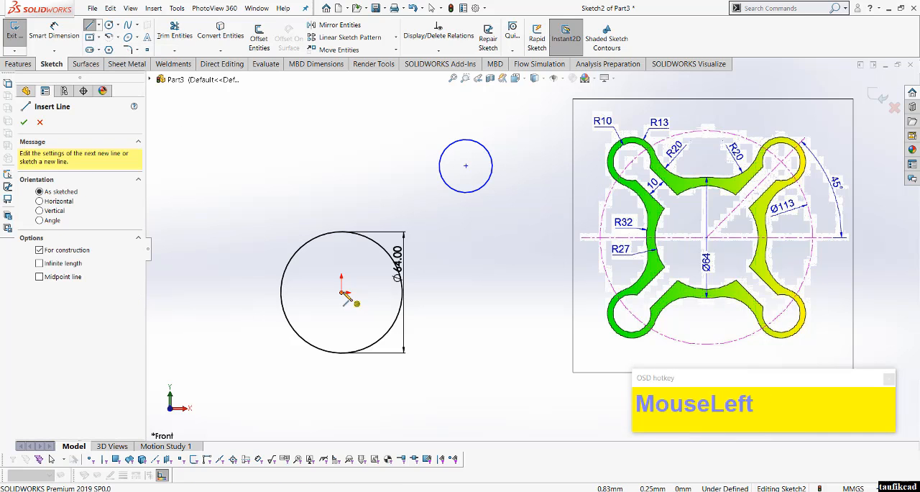
pyautogui.click(343, 292)
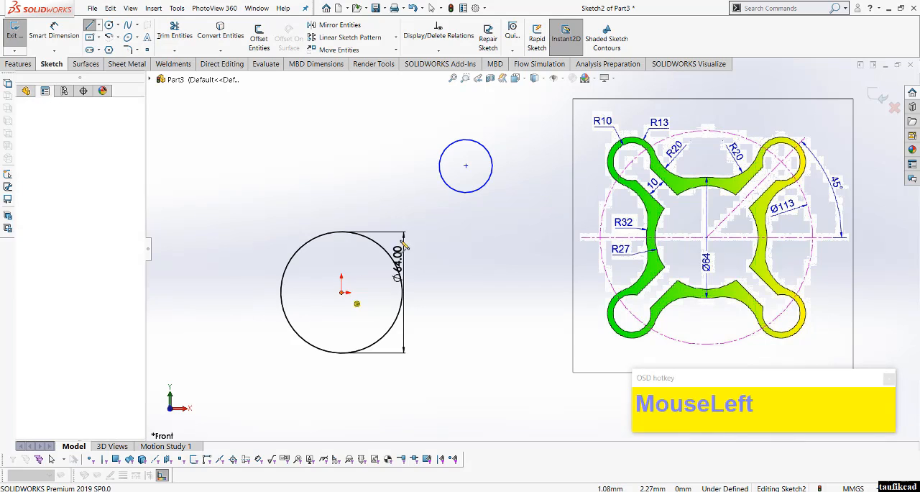
pyautogui.rightClick(466, 166)
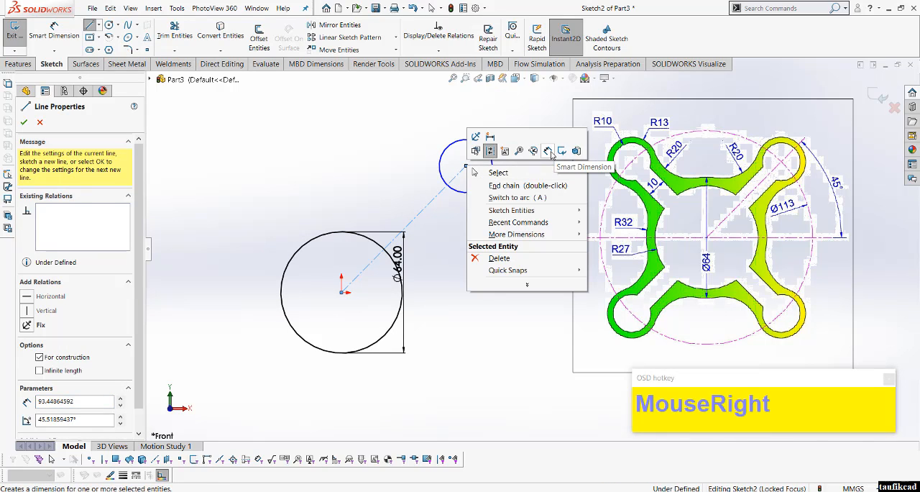
pyautogui.click(551, 156)
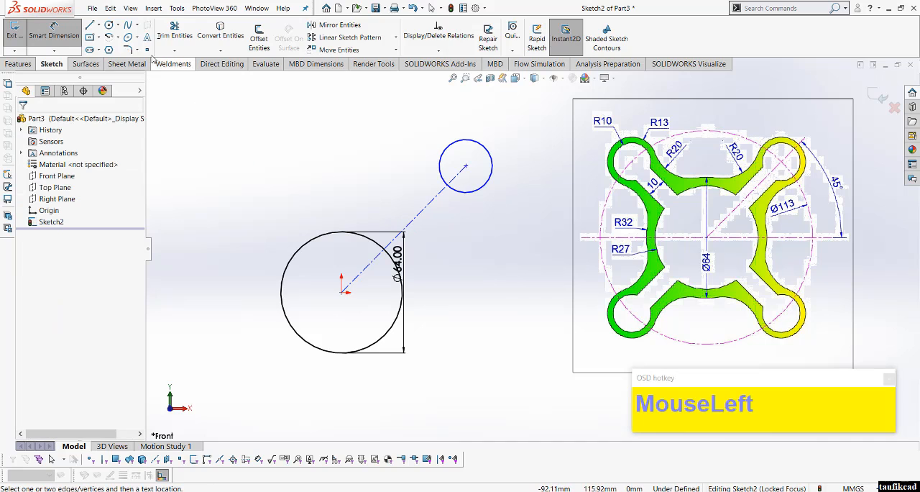
# Step: Draw a horizontal centerline from the origin to the right edge of the 64 mm circle
pyautogui.click(100, 28)
pyautogui.click(119, 46)
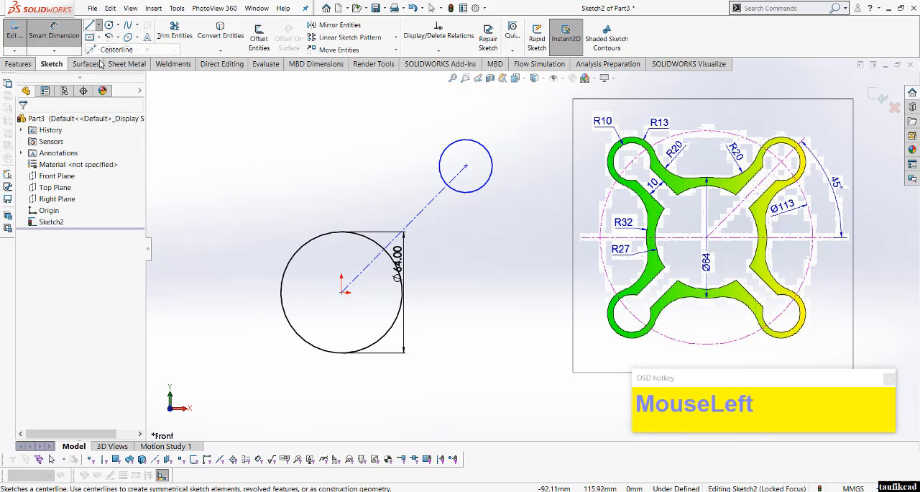
pyautogui.click(342, 293)
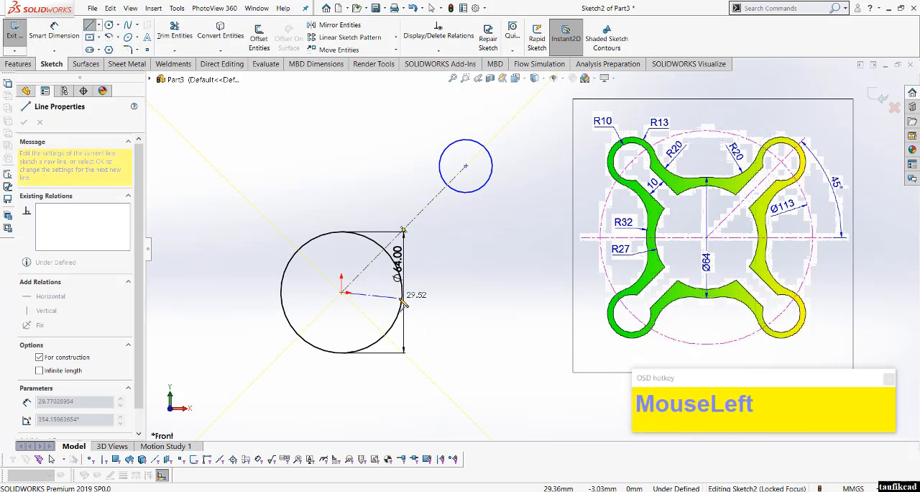
pyautogui.click(401, 293)
pyautogui.rightClick(404, 297)
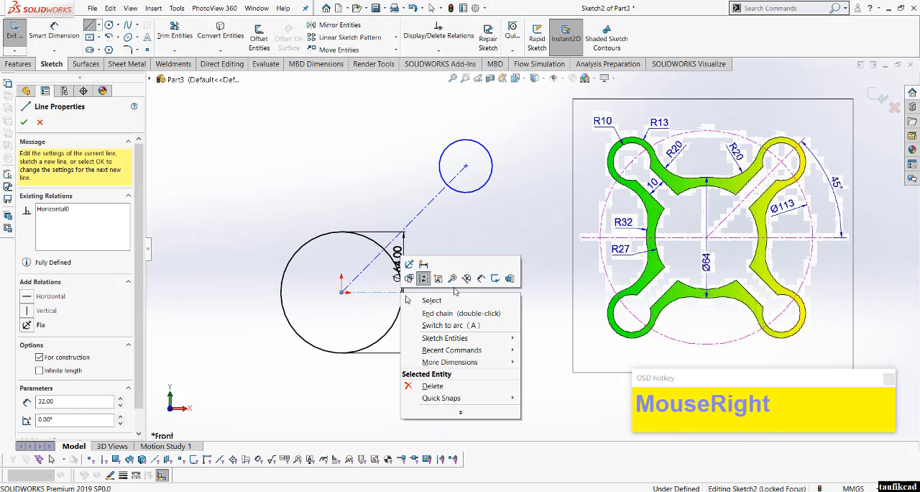
# Step: Dimension the angle between the horizontal and diagonal centerlines as 45 degrees
pyautogui.click(459, 268)
pyautogui.click(373, 294)
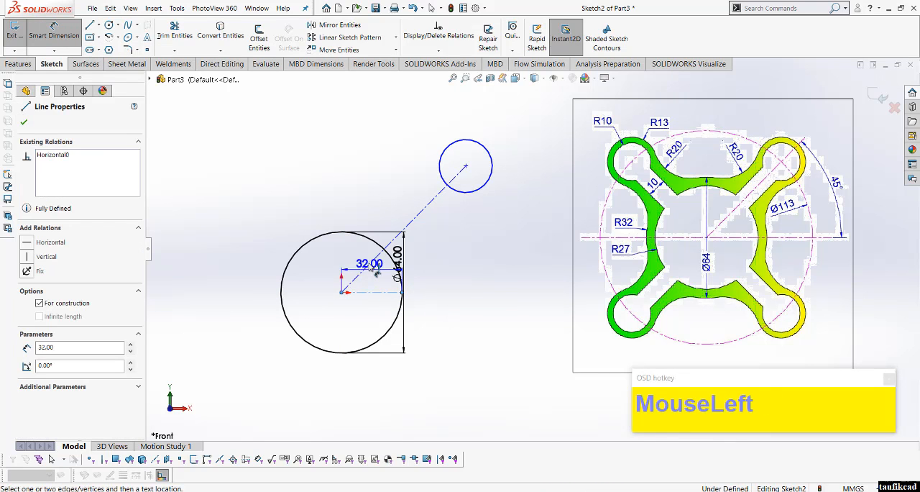
pyautogui.click(388, 245)
pyautogui.click(449, 263)
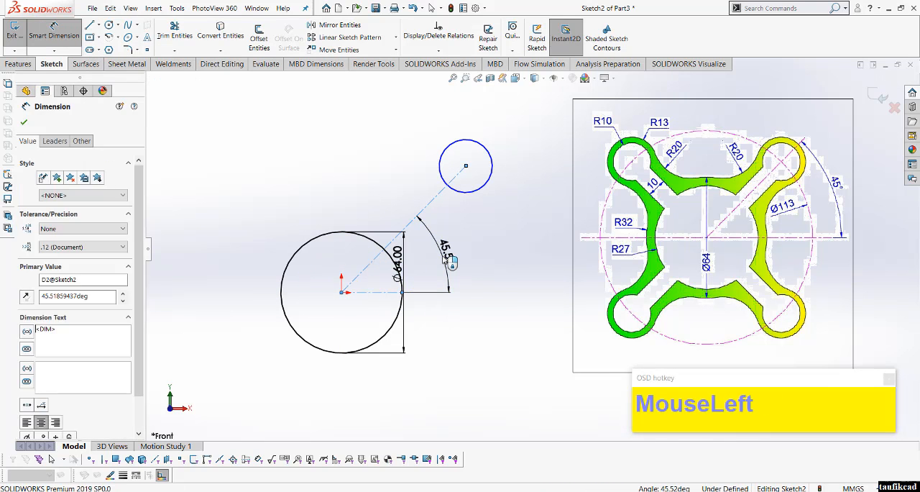
pyautogui.write('45')
pyautogui.press('Return')
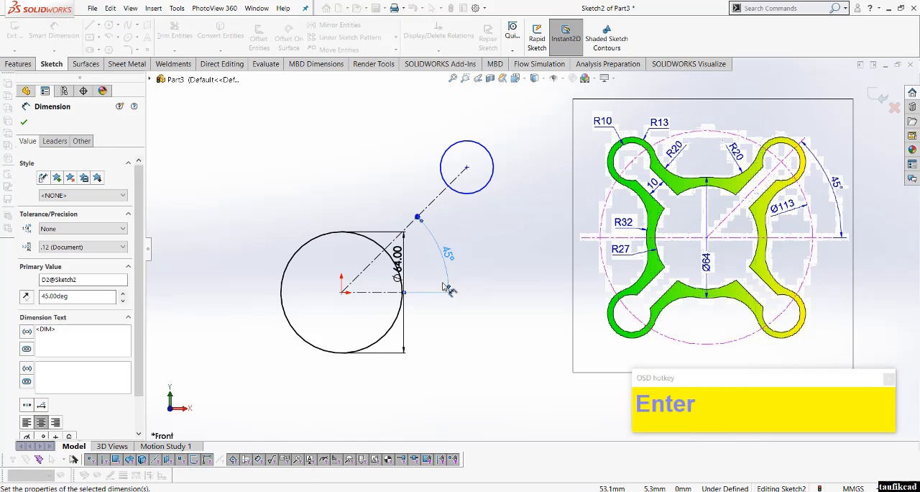
pyautogui.click(501, 262)
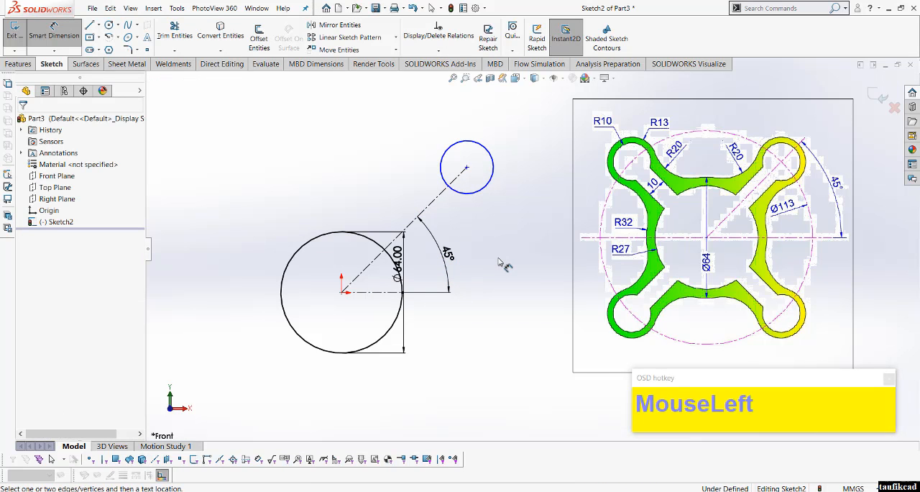
# Step: Dimension the small upper circle with a diameter of 26 mm
pyautogui.click(492, 174)
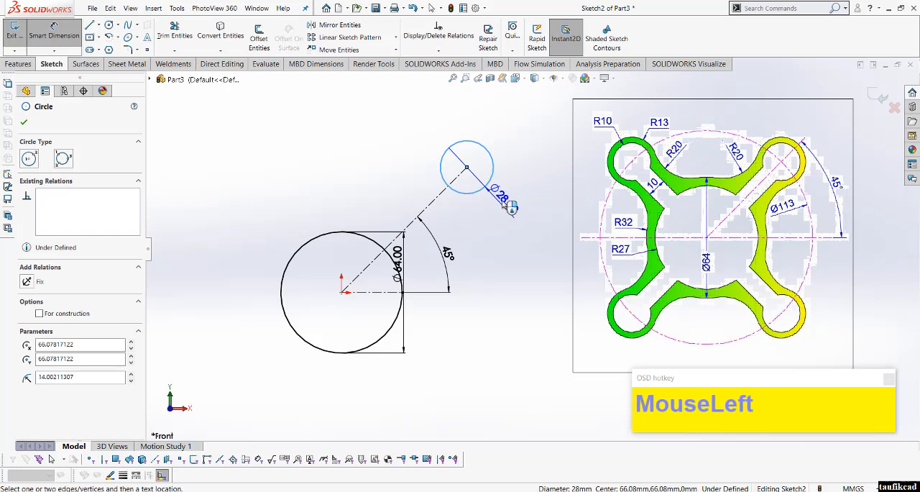
pyautogui.click(512, 176)
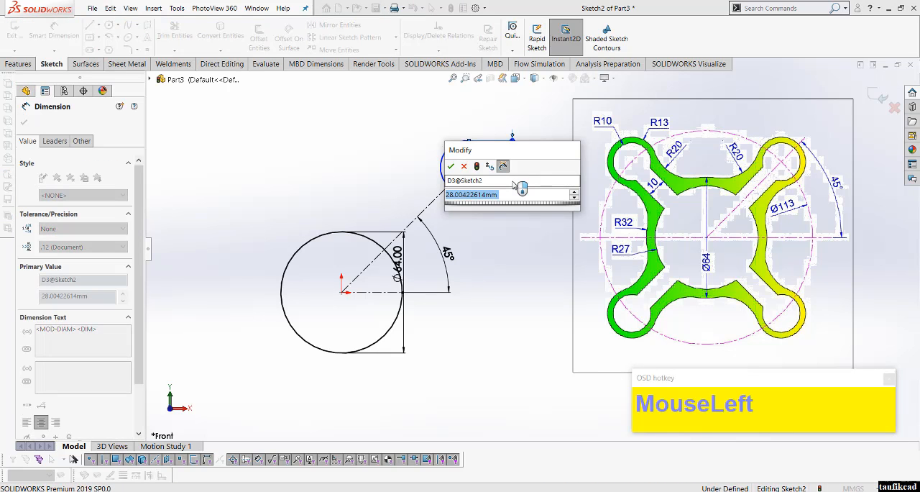
pyautogui.write('26')
pyautogui.press('Return')
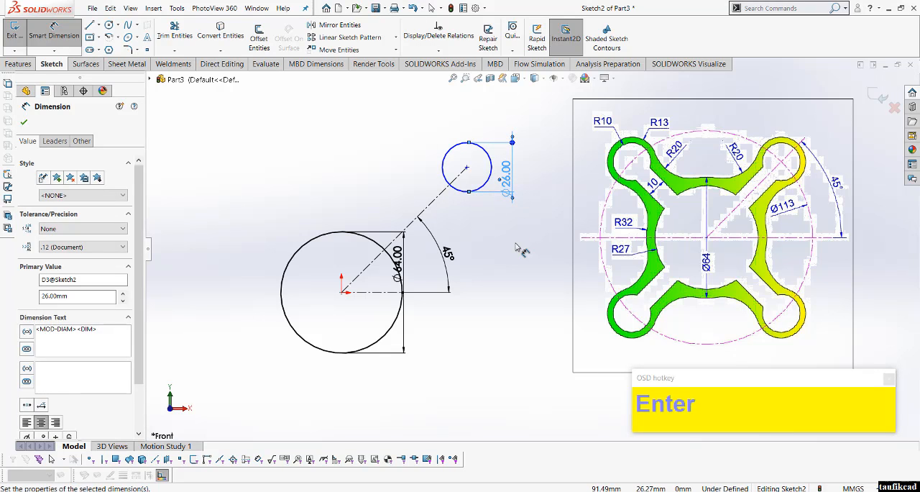
pyautogui.click(515, 246)
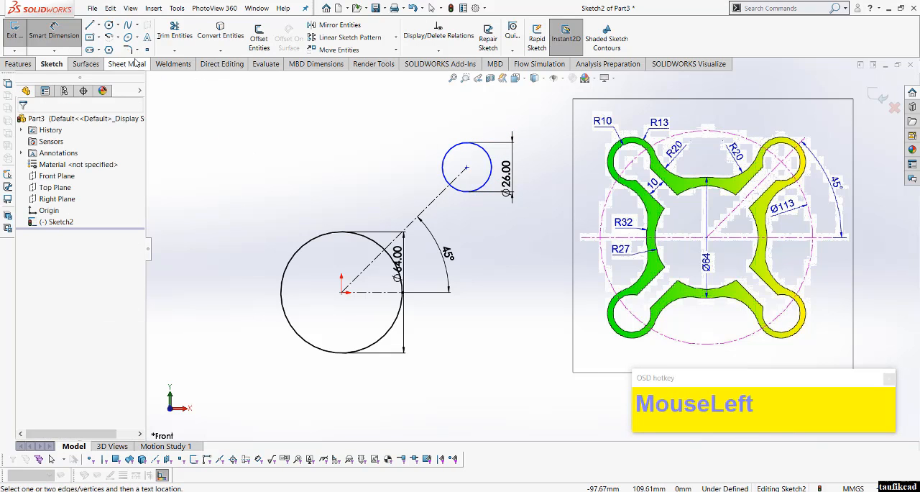
# Step: Sketch a large circle centred on the origin and passing through the 26 mm circle's center
pyautogui.click(109, 26)
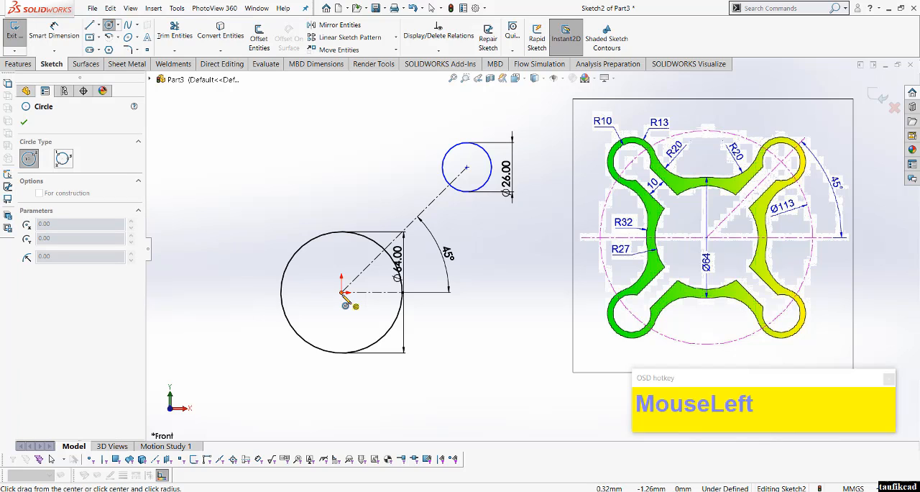
pyautogui.click(342, 292)
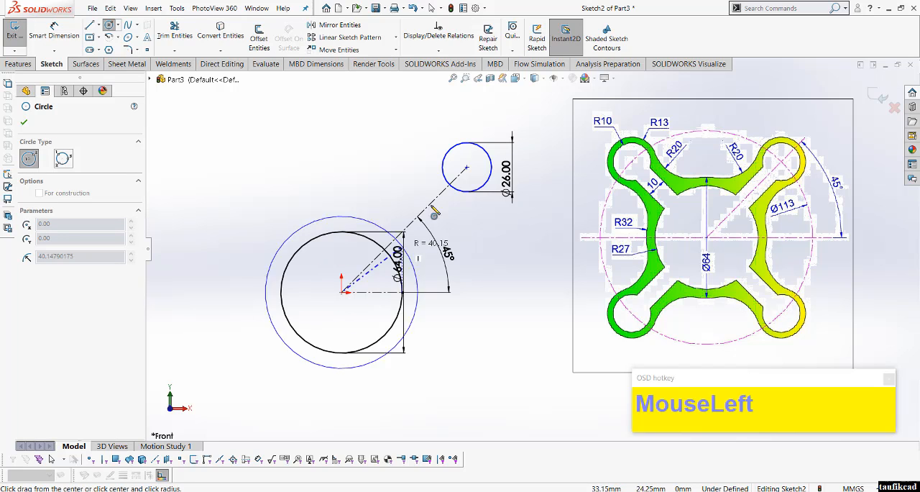
pyautogui.click(468, 167)
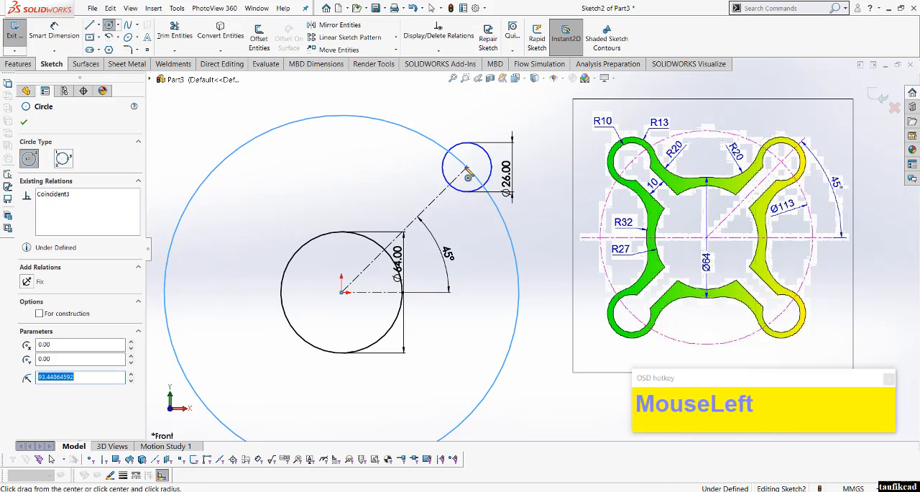
# Step: Dimension the large outer circle with a diameter of 113 mm and finish dimensioning
pyautogui.rightClick(465, 136)
pyautogui.click(545, 201)
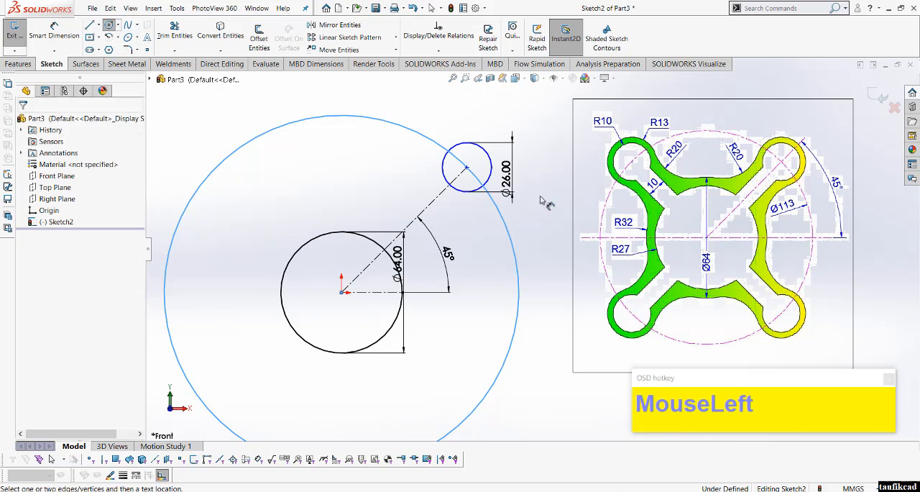
pyautogui.click(518, 291)
pyautogui.click(512, 302)
pyautogui.write('113')
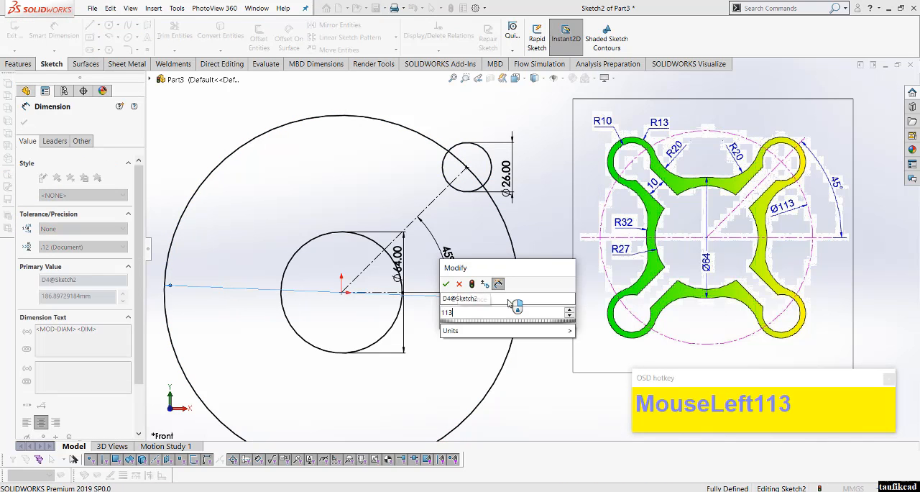
pyautogui.press('Return')
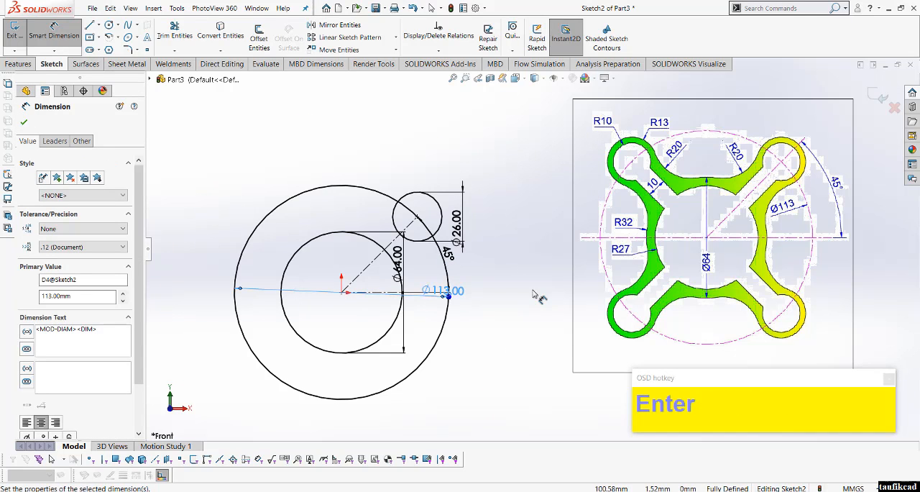
pyautogui.click(491, 296)
pyautogui.scroll(-2, 344, 291)
pyautogui.scroll(1, 342, 292)
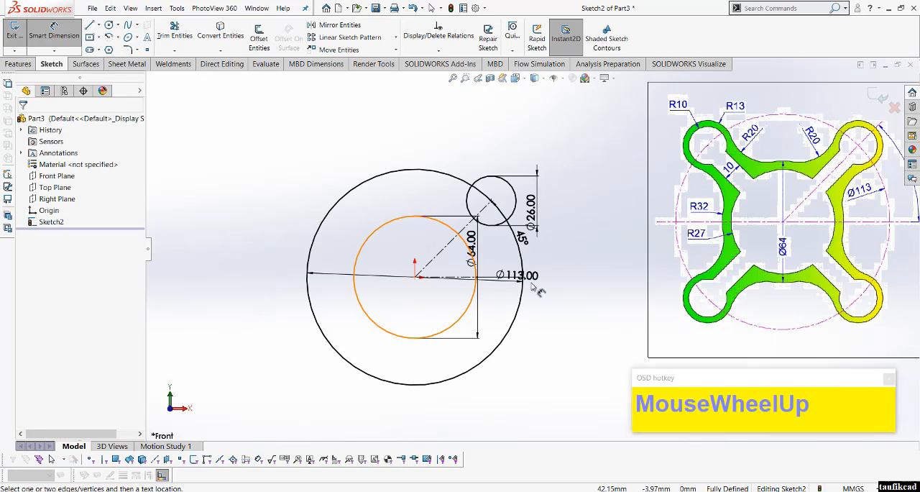
pyautogui.rightClick(572, 281)
pyautogui.click(602, 309)
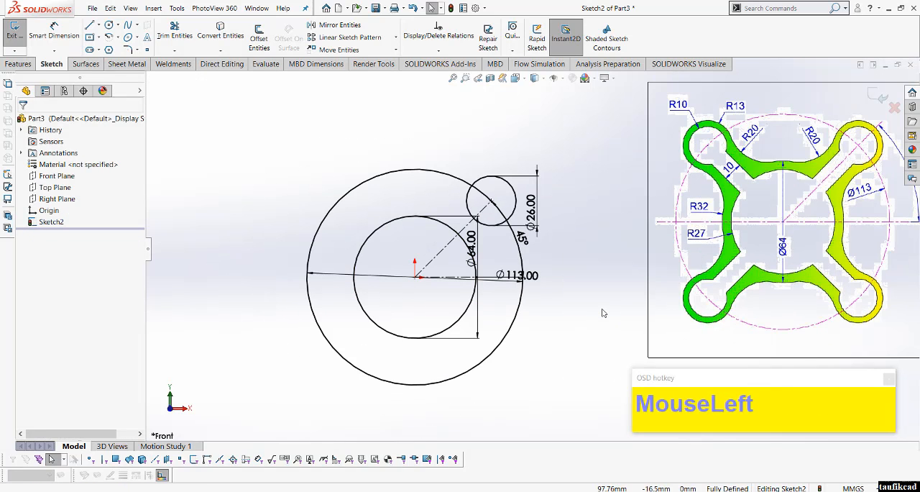
# Step: Convert the 113 mm circle to construction geometry
pyautogui.scroll(2, 602, 311)
pyautogui.scroll(-1, 594, 275)
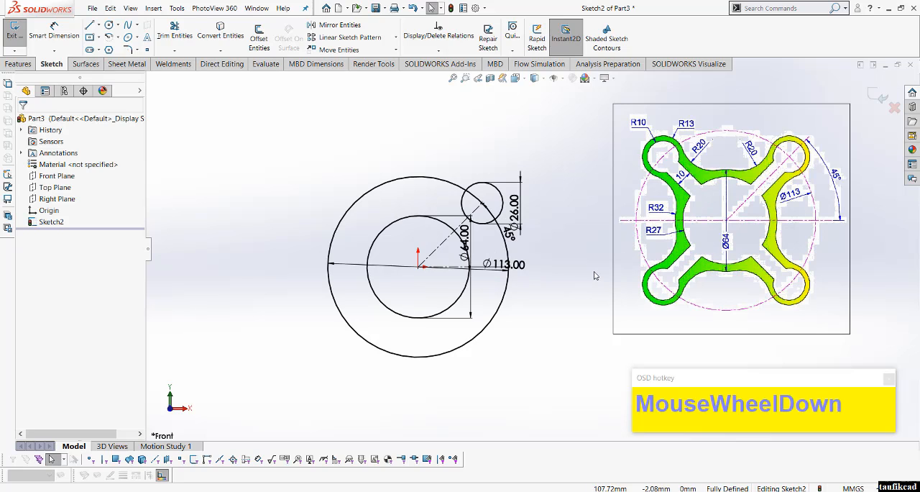
pyautogui.scroll(-1, 551, 242)
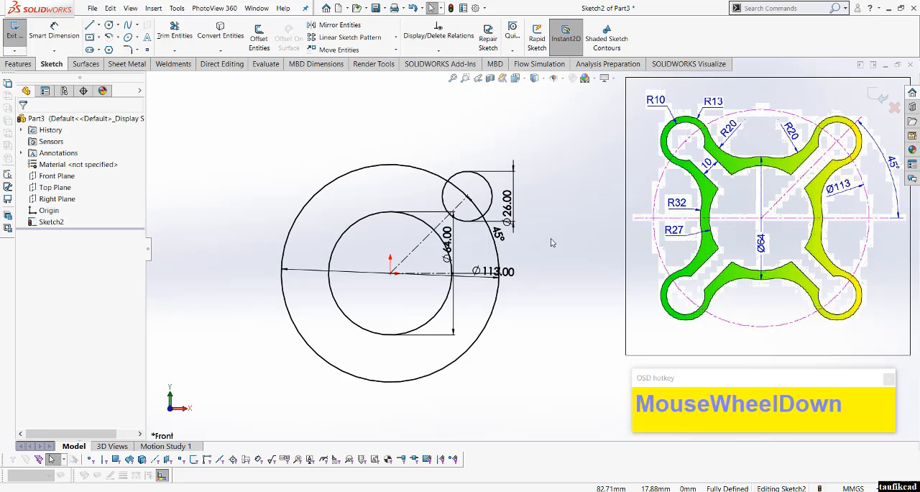
pyautogui.click(493, 310)
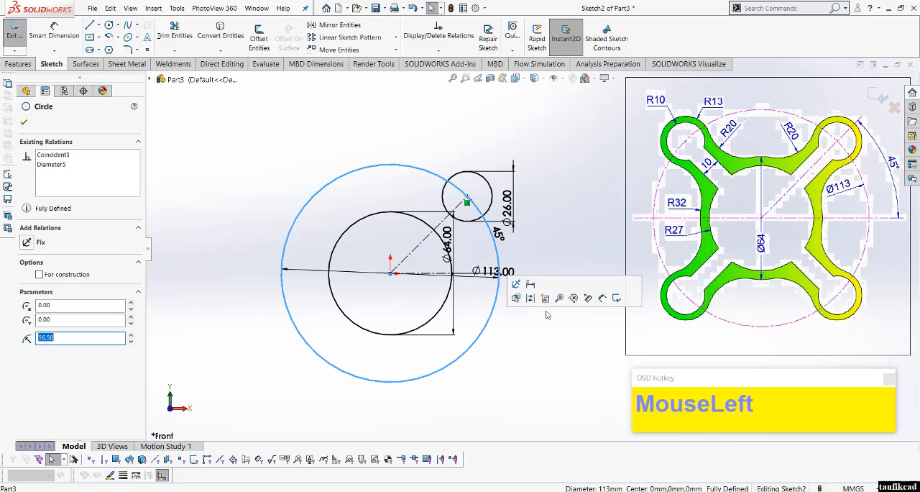
pyautogui.click(535, 298)
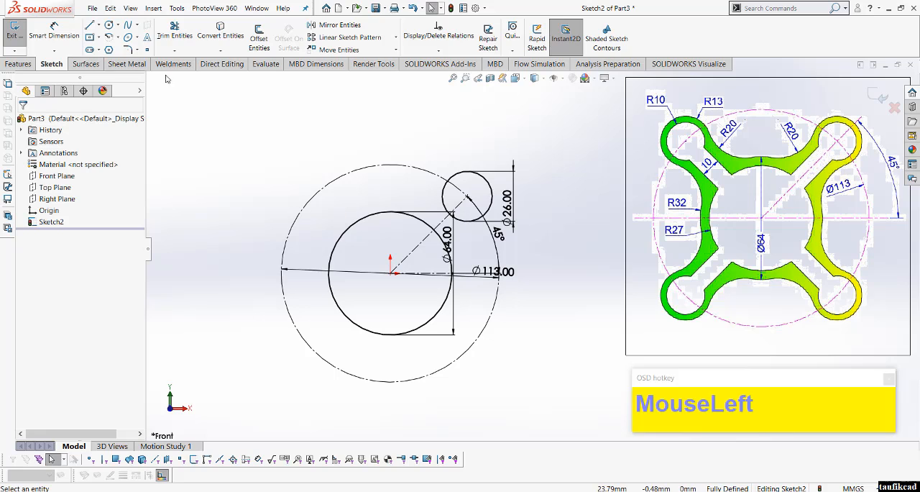
# Step: Sketch a circle about 16 mm in diameter inside the 26 mm lobe circle, sharing its center
pyautogui.click(108, 26)
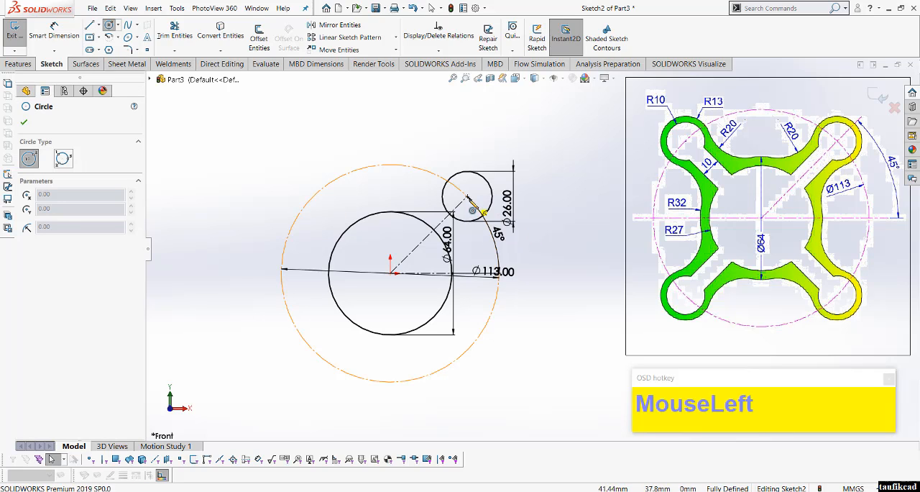
pyautogui.click(467, 195)
pyautogui.click(480, 187)
# Step: Dimension the inner lobe circle with a diameter of 20 mm and finish dimensioning
pyautogui.rightClick(480, 189)
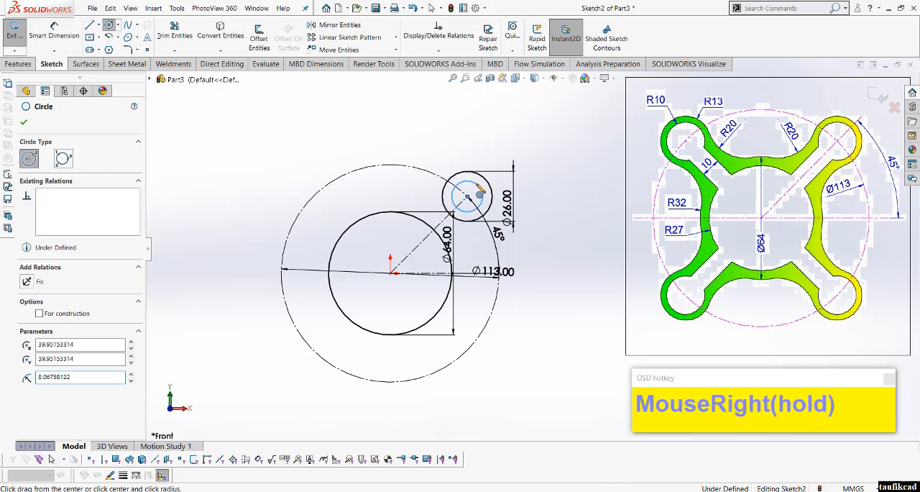
pyautogui.click(572, 171)
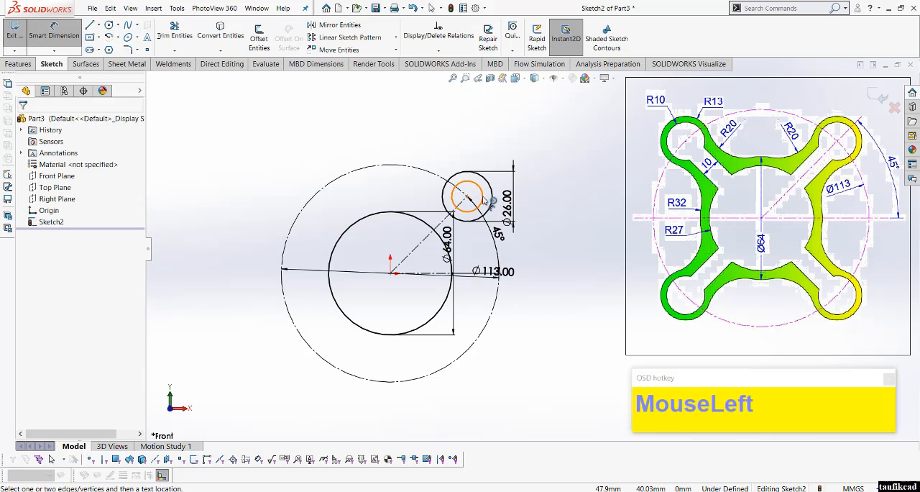
pyautogui.click(490, 205)
pyautogui.click(487, 158)
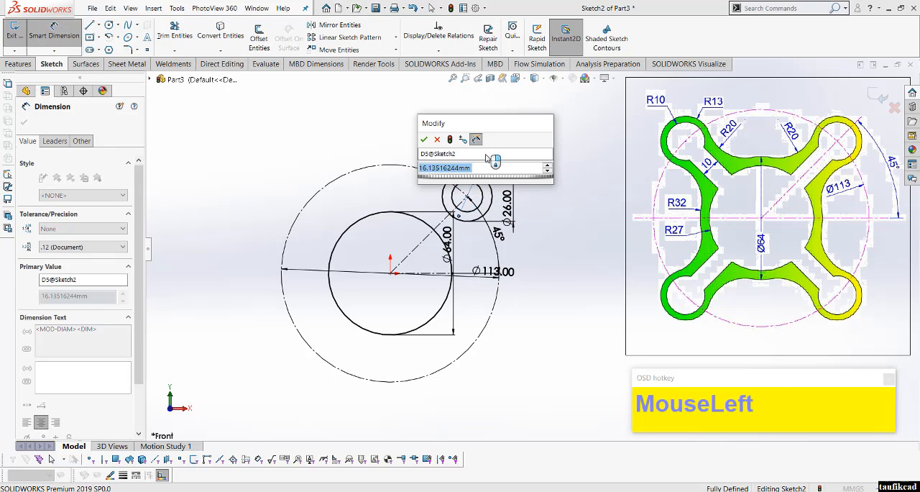
pyautogui.write('20')
pyautogui.press('Return')
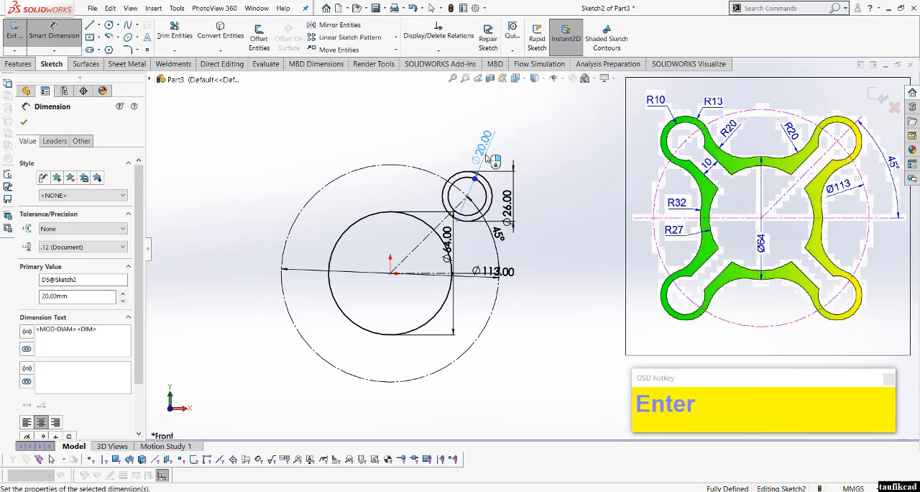
pyautogui.click(582, 243)
pyautogui.rightClick(581, 243)
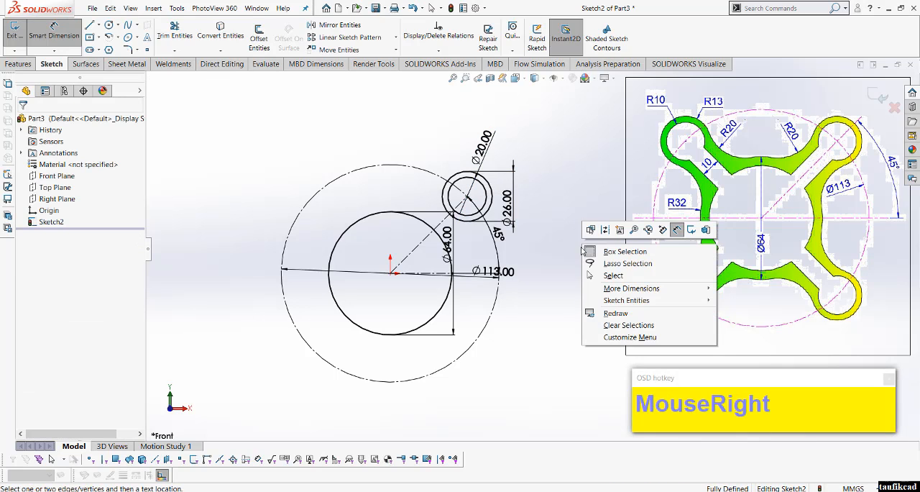
pyautogui.click(592, 274)
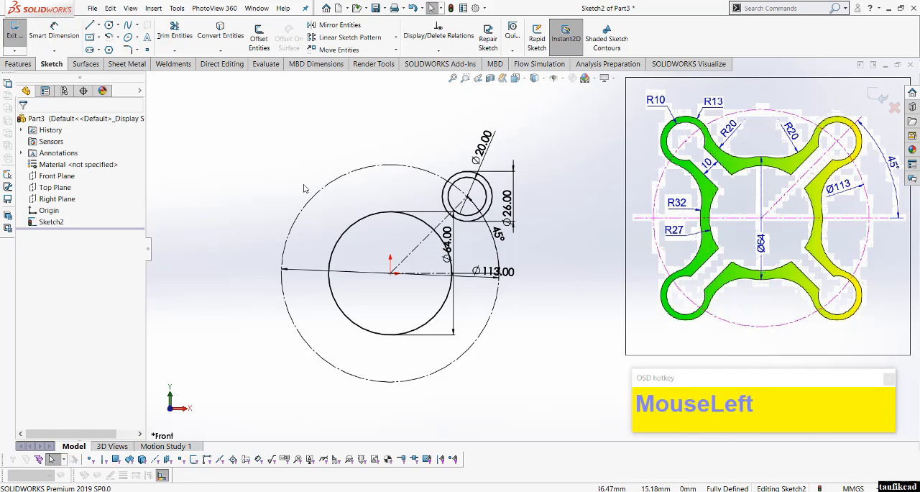
# Step: Sketch a circle centred on the origin with a radius of about 38 mm, just outside the 64 mm circle
pyautogui.click(109, 25)
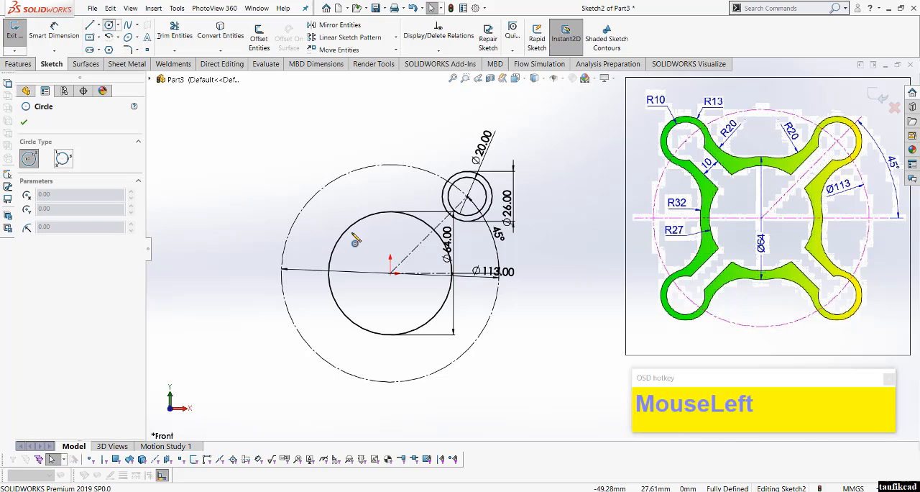
pyautogui.click(391, 273)
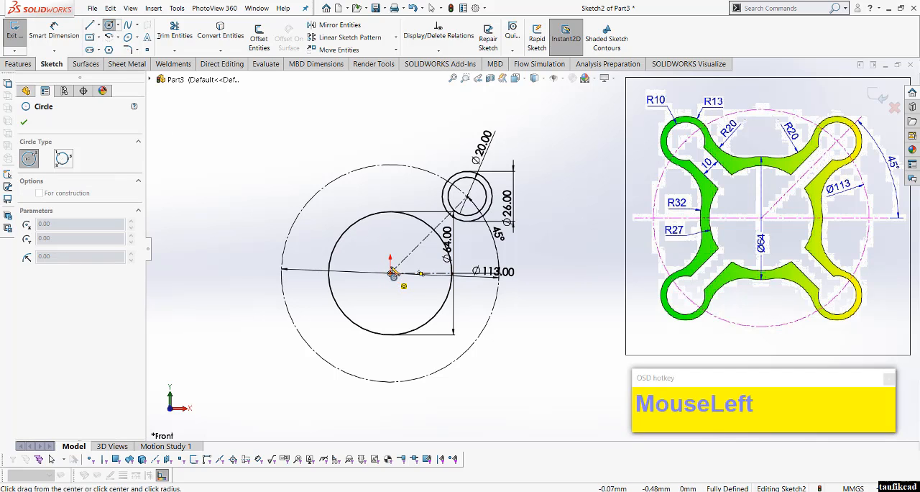
pyautogui.click(391, 207)
pyautogui.rightClick(391, 207)
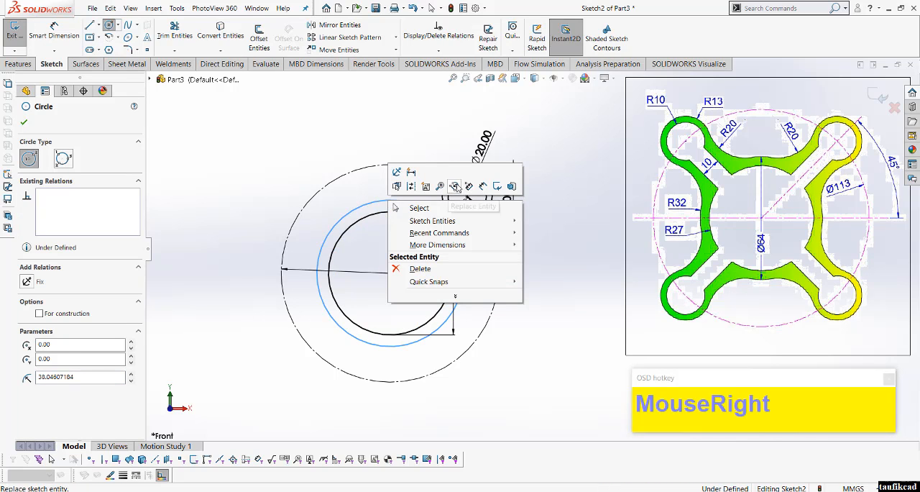
pyautogui.click(485, 189)
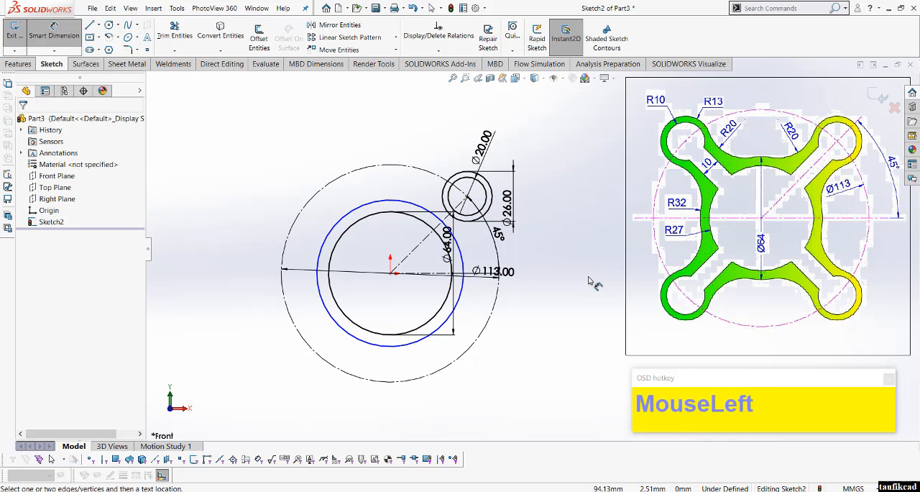
pyautogui.rightClick(242, 207)
pyautogui.click(281, 231)
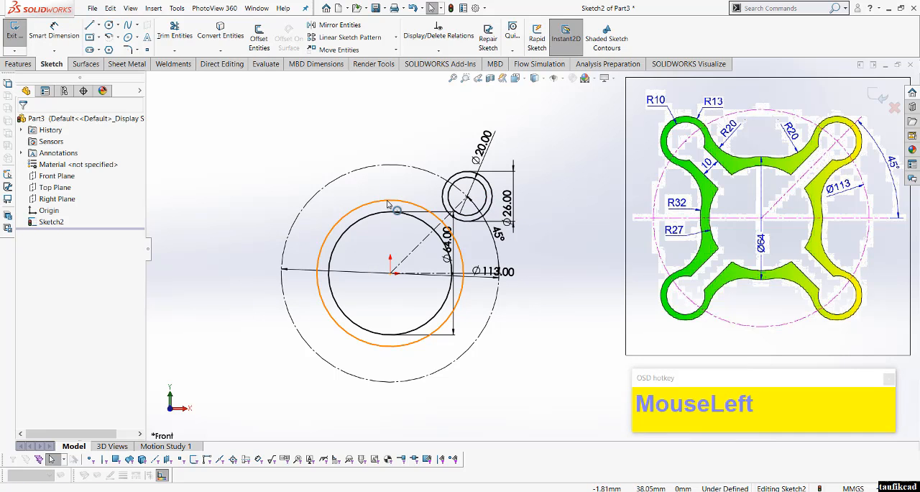
# Step: Shrink the new circle to a radius of about 26 mm, inside the 64 mm circle, and dimension its diameter as 27 mm
pyautogui.moveTo(386, 200); pyautogui.dragTo(387, 224)
pyautogui.rightClick(247, 137)
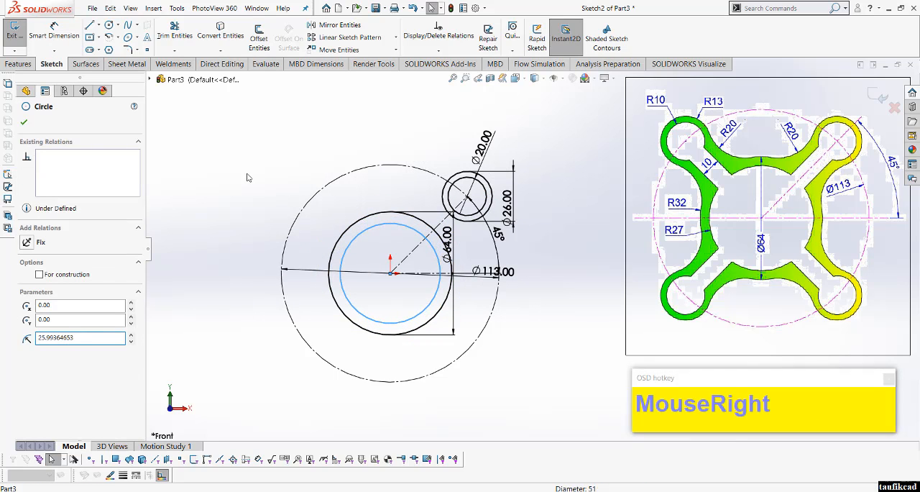
pyautogui.click(342, 163)
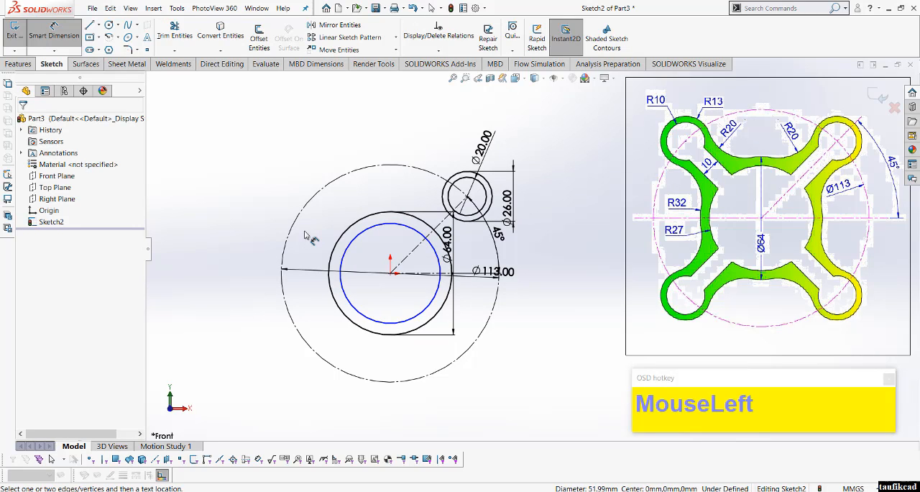
pyautogui.click(352, 241)
pyautogui.click(350, 208)
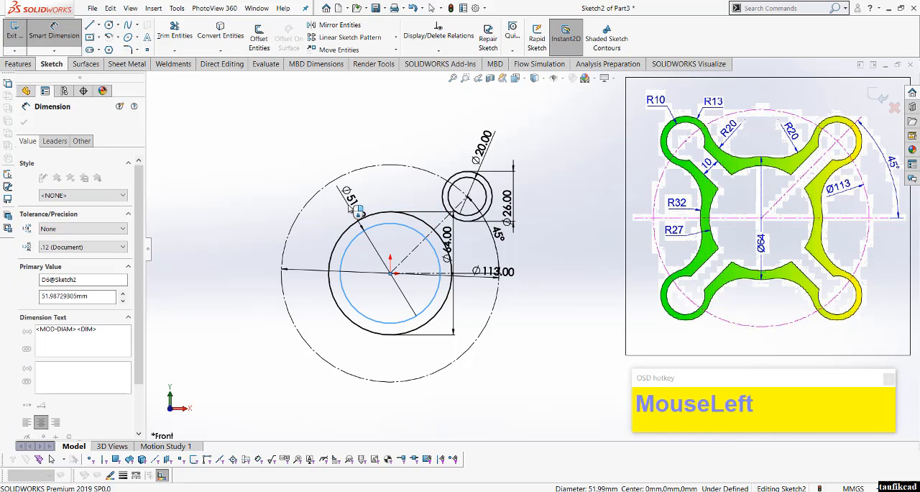
pyautogui.write('2')
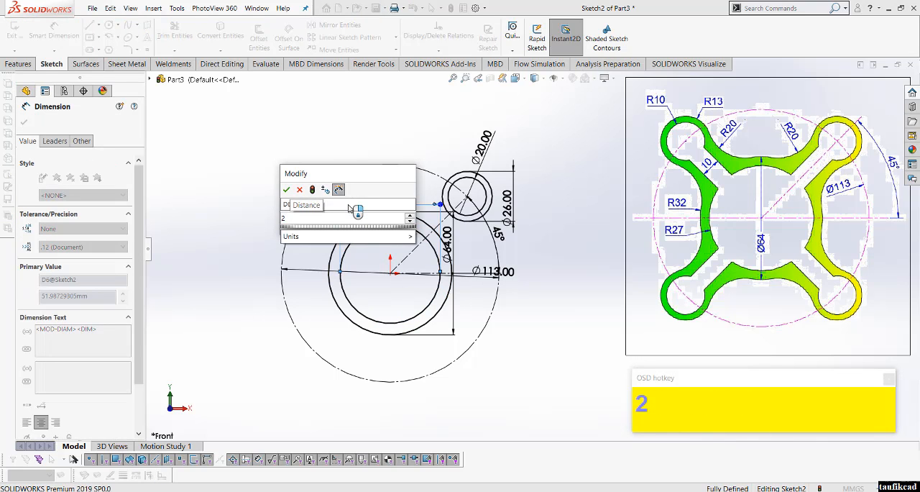
pyautogui.write('7')
pyautogui.press('Return')
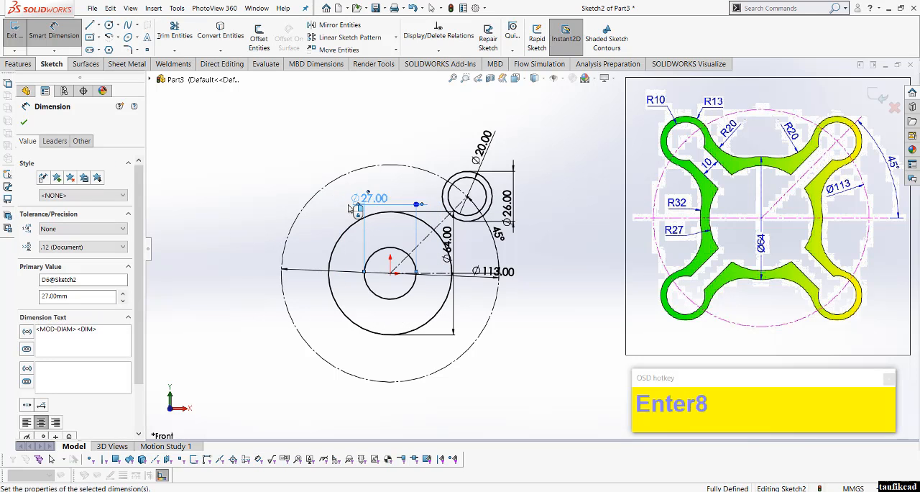
# Step: Change the innermost central circle's diameter to 27*2 mm and finish dimensioning
pyautogui.doubleClick(371, 200)
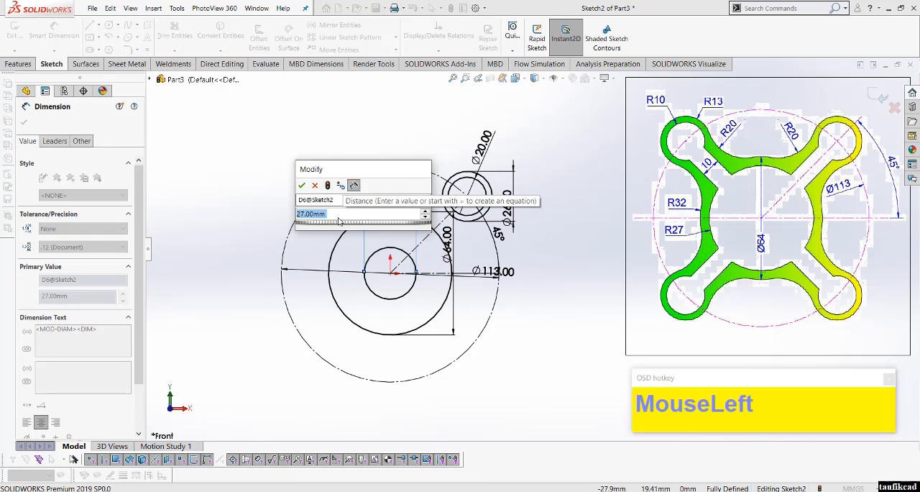
pyautogui.write('27')
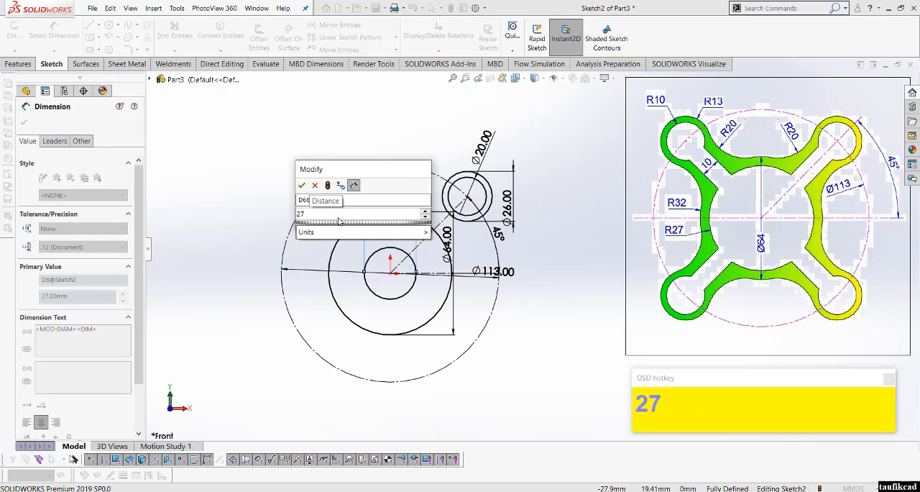
pyautogui.write('*2')
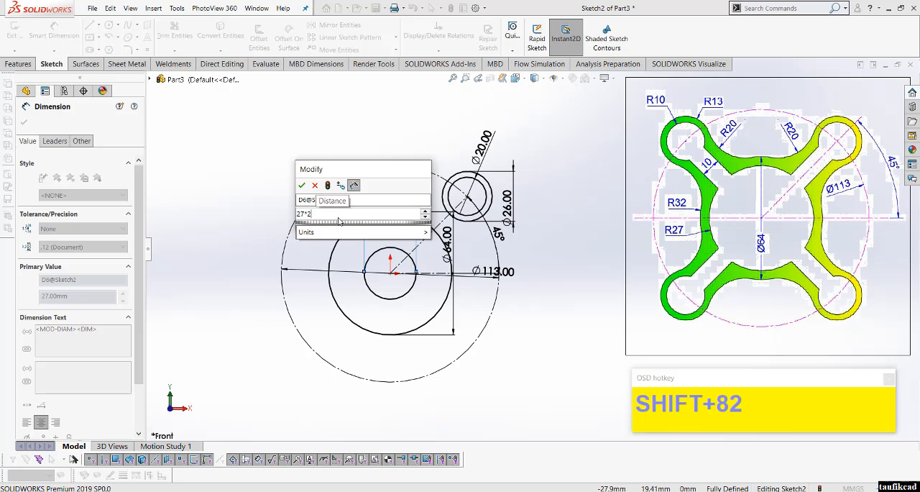
pyautogui.press('Return')
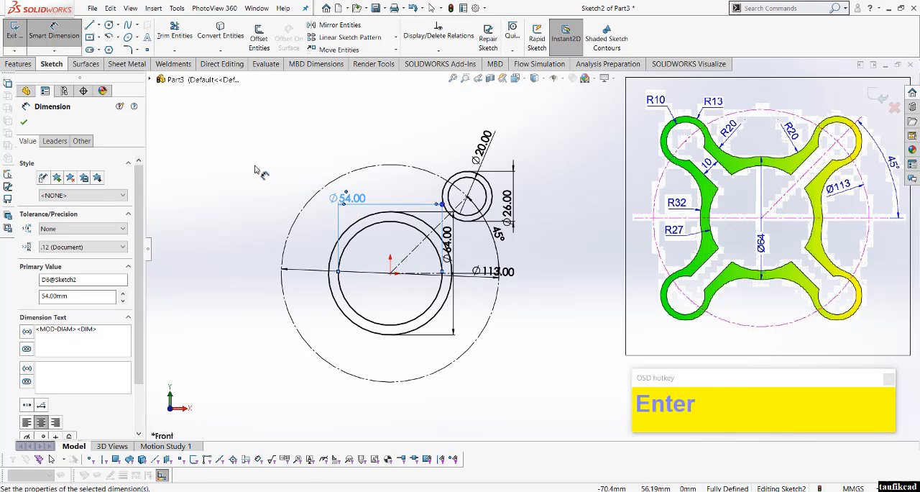
pyautogui.click(255, 168)
pyautogui.rightClick(250, 159)
pyautogui.click(296, 196)
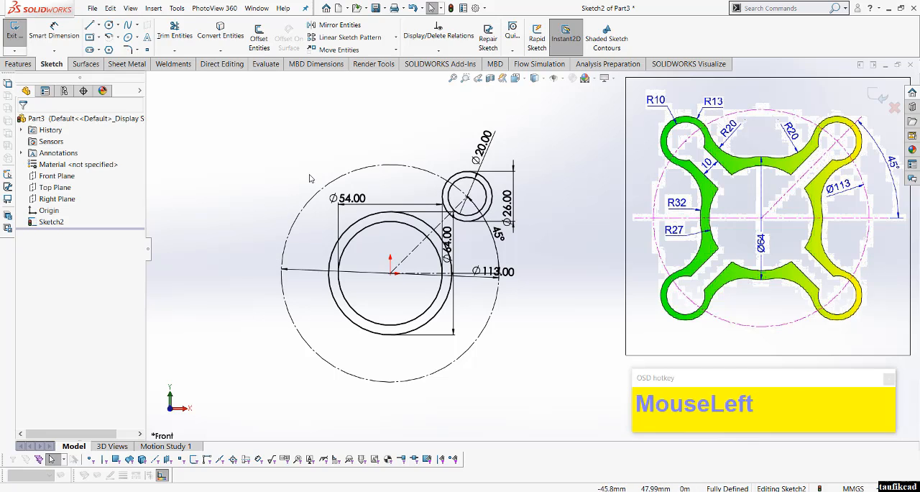
# Step: Offset the 45° centerline by 5 mm towards its lower side with Offset Entities
pyautogui.click(258, 36)
pyautogui.scroll(-2, 478, 245)
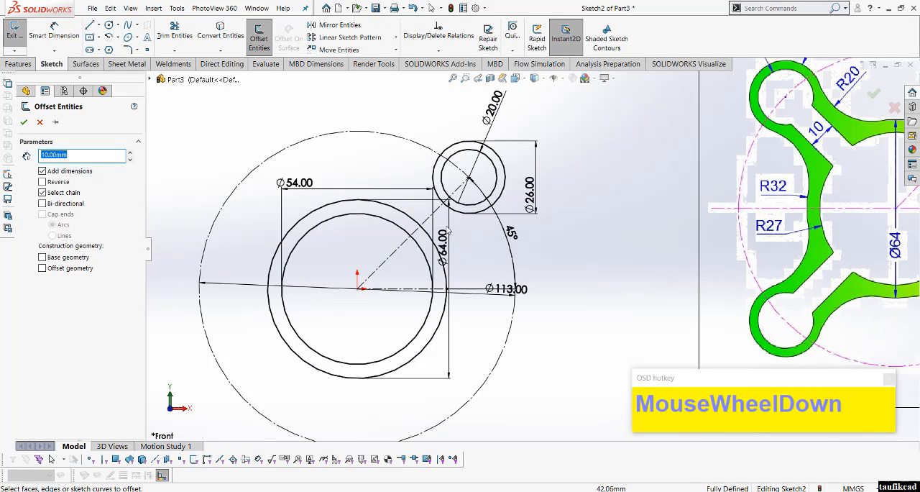
pyautogui.click(429, 222)
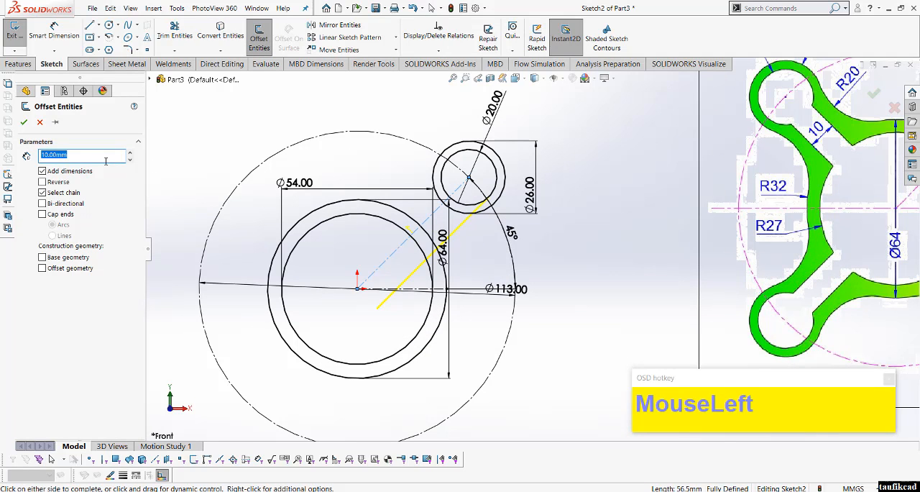
pyautogui.write('5')
pyautogui.press('Return')
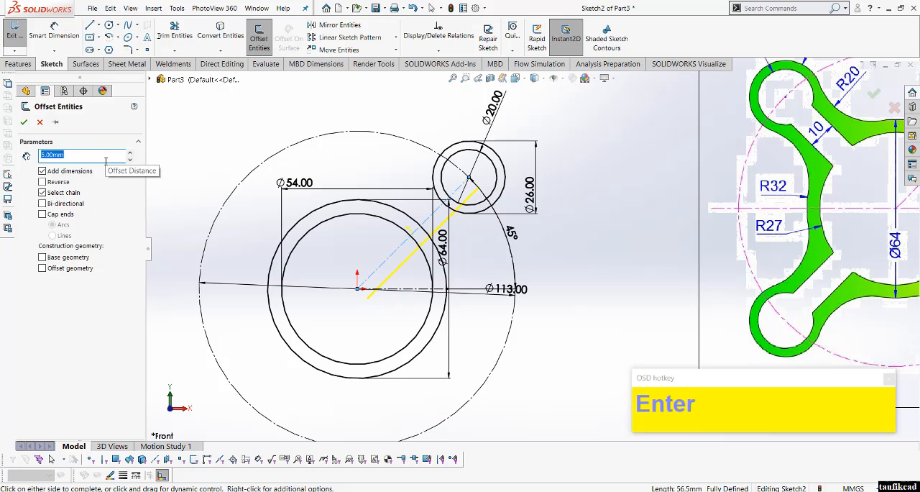
pyautogui.click(24, 122)
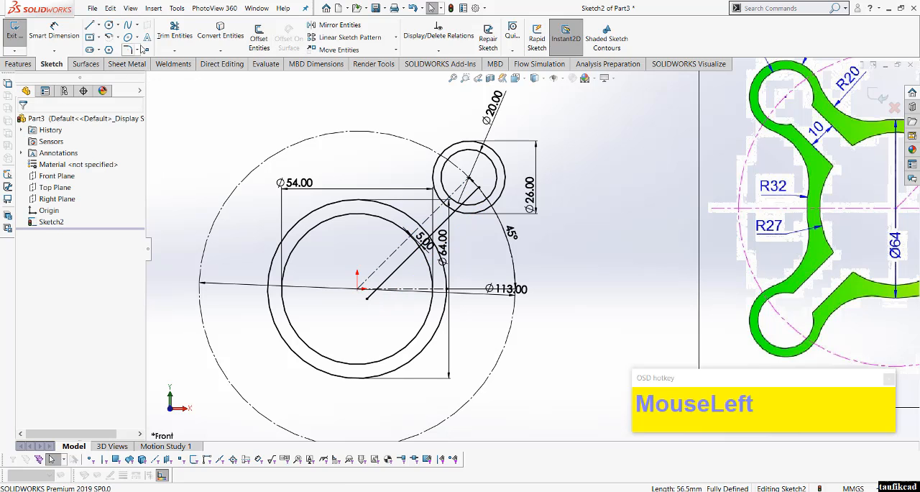
# Step: Offset the 45° centerline by 5 mm in the reverse direction, towards its upper side
pyautogui.click(258, 38)
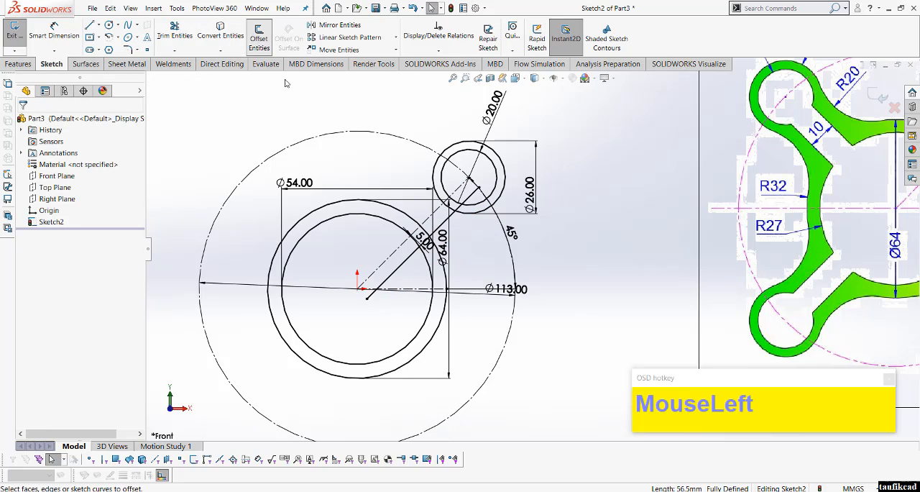
pyautogui.click(426, 225)
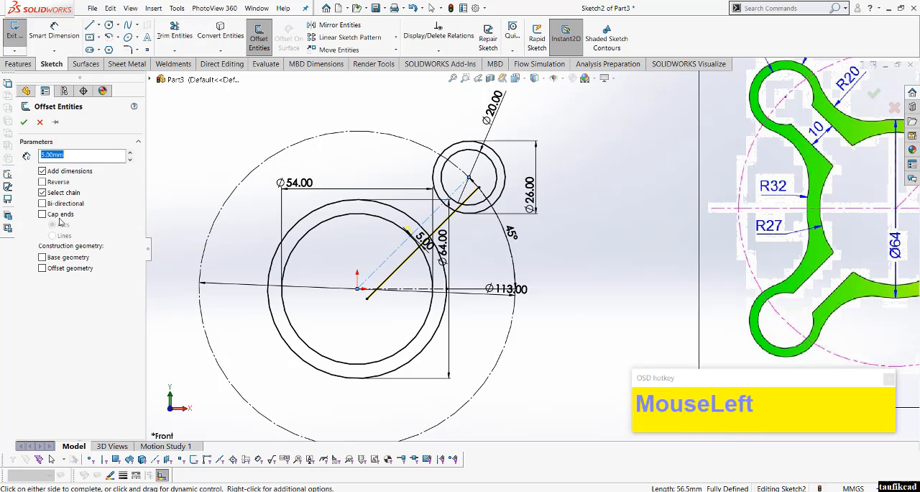
pyautogui.click(52, 186)
pyautogui.click(24, 121)
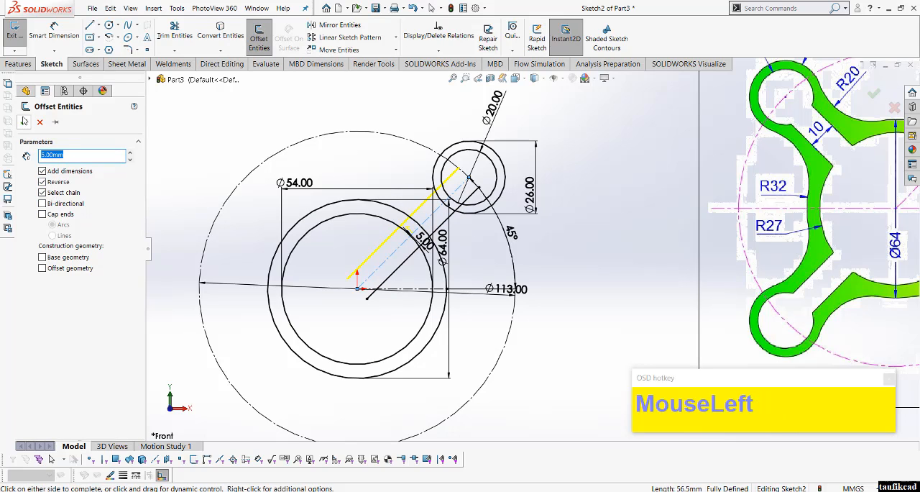
# Step: Trim the offset lines inside the 20 mm lobe circle and the 54 mm circle, plus the 20 mm circle's arc between them
pyautogui.click(175, 30)
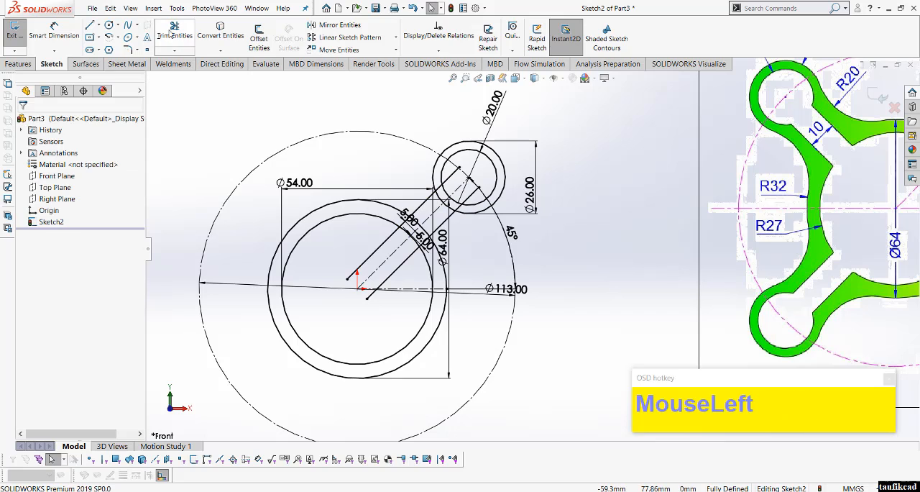
pyautogui.scroll(-3, 436, 165)
pyautogui.moveTo(436, 164)
pyautogui.mouseDown()
pyautogui.moveTo(441, 191)
pyautogui.moveTo(452, 193)
pyautogui.mouseUp()
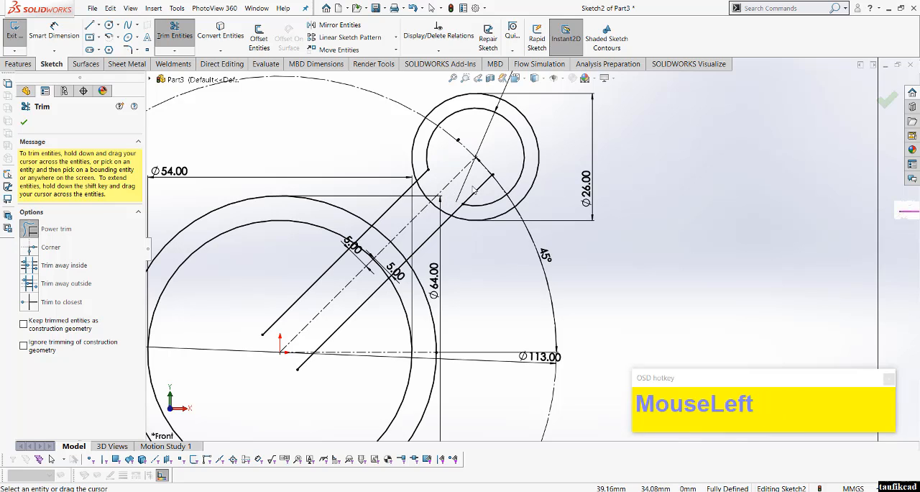
pyautogui.click(473, 191)
pyautogui.moveTo(361, 293)
pyautogui.mouseDown()
pyautogui.moveTo(359, 316)
pyautogui.moveTo(266, 327)
pyautogui.moveTo(314, 279)
pyautogui.mouseUp()
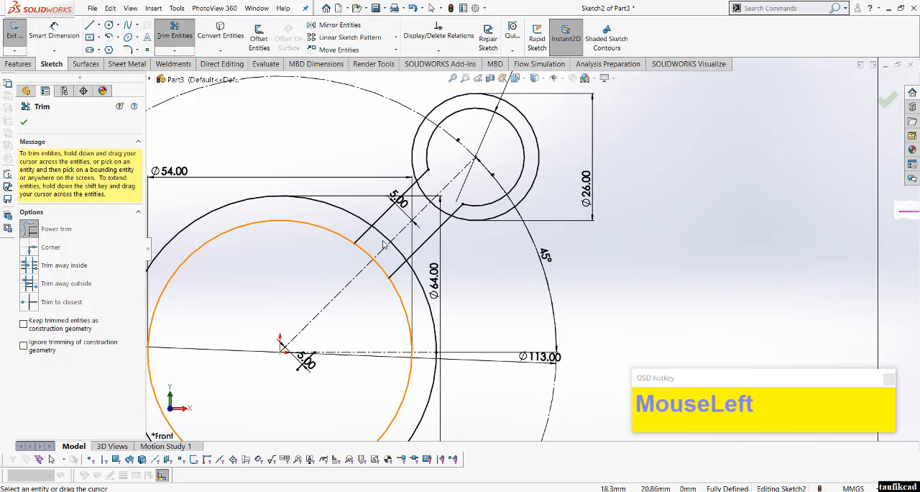
# Step: Trim the 54 mm and 64 mm circles where they cross the 45° arm, and undo the last cuts
pyautogui.scroll(5, 385, 238)
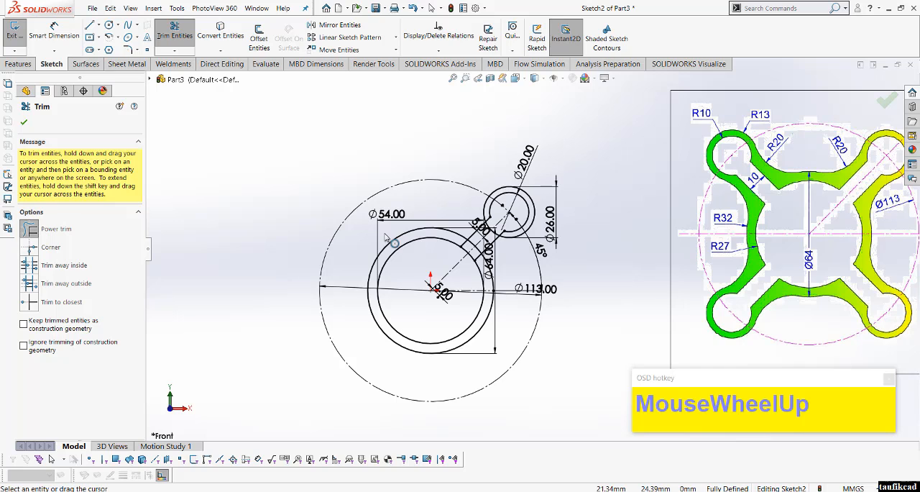
pyautogui.scroll(-5, 503, 249)
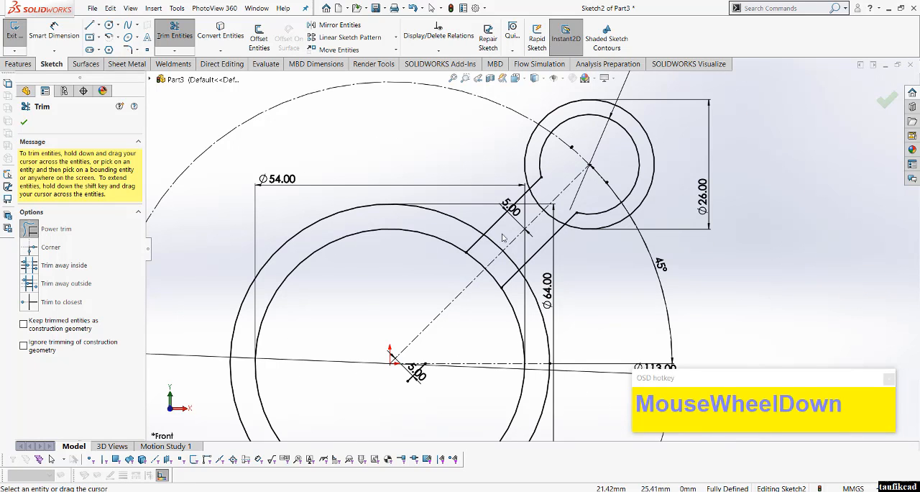
pyautogui.moveTo(496, 244)
pyautogui.mouseDown()
pyautogui.moveTo(476, 263)
pyautogui.moveTo(474, 245)
pyautogui.moveTo(489, 247)
pyautogui.moveTo(515, 287)
pyautogui.moveTo(515, 265)
pyautogui.mouseUp()
pyautogui.moveTo(503, 271); pyautogui.dragTo(503, 271)
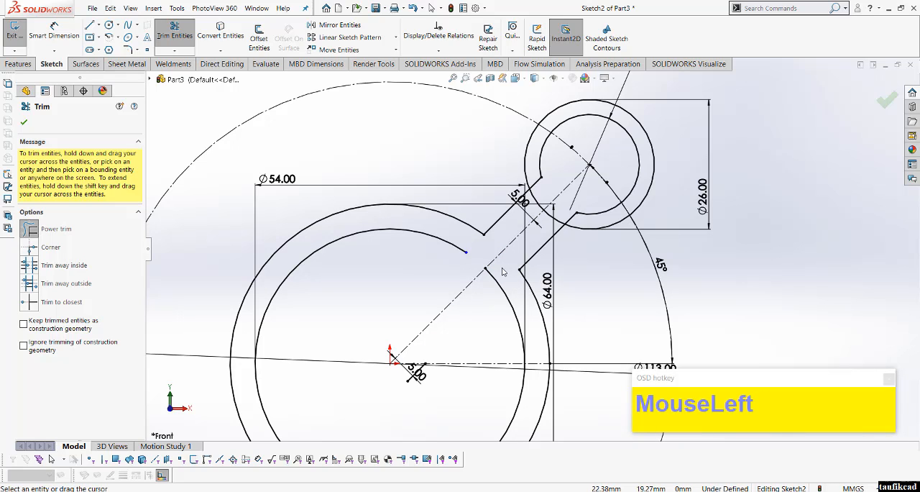
pyautogui.hotkey('ctrl', 'z')
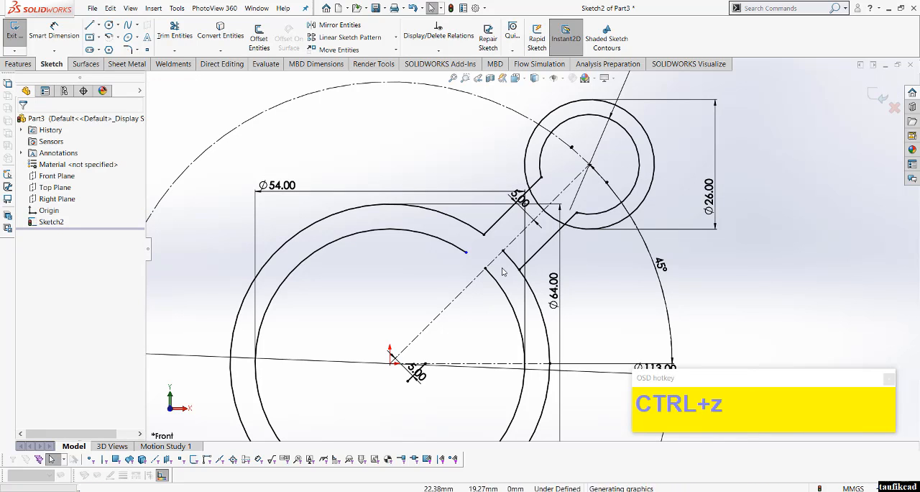
# Step: Trim the remaining arcs of the 54 mm and 64 mm circles between the arm's two edge lines
pyautogui.click(503, 271)
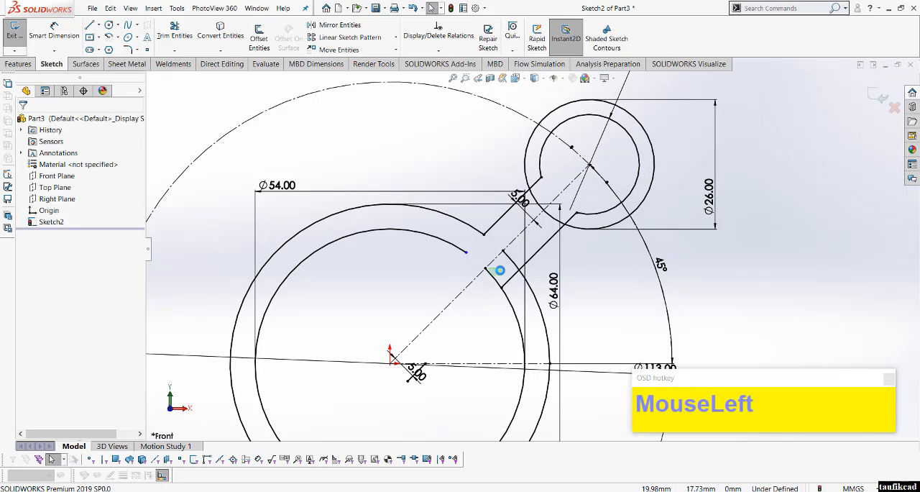
pyautogui.click(499, 270)
pyautogui.press('Escape')
pyautogui.click(175, 33)
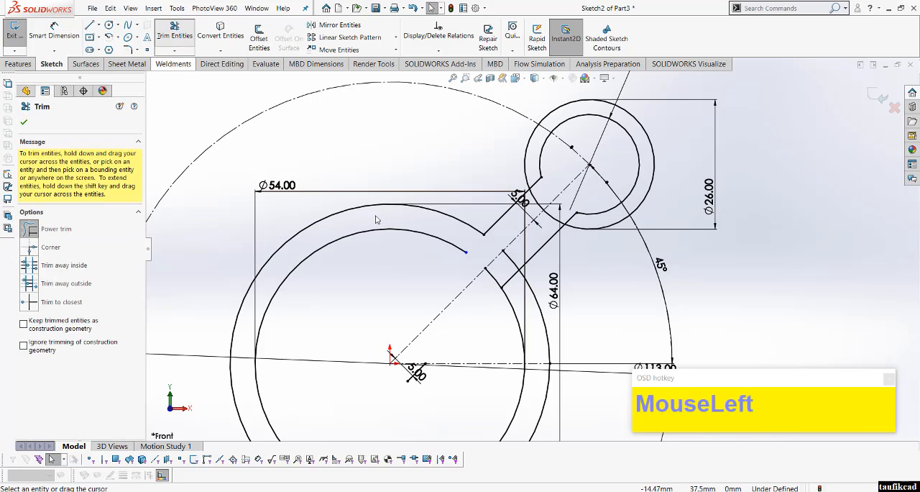
pyautogui.moveTo(511, 271)
pyautogui.mouseDown()
pyautogui.moveTo(497, 273)
pyautogui.moveTo(513, 262)
pyautogui.moveTo(515, 287)
pyautogui.mouseUp()
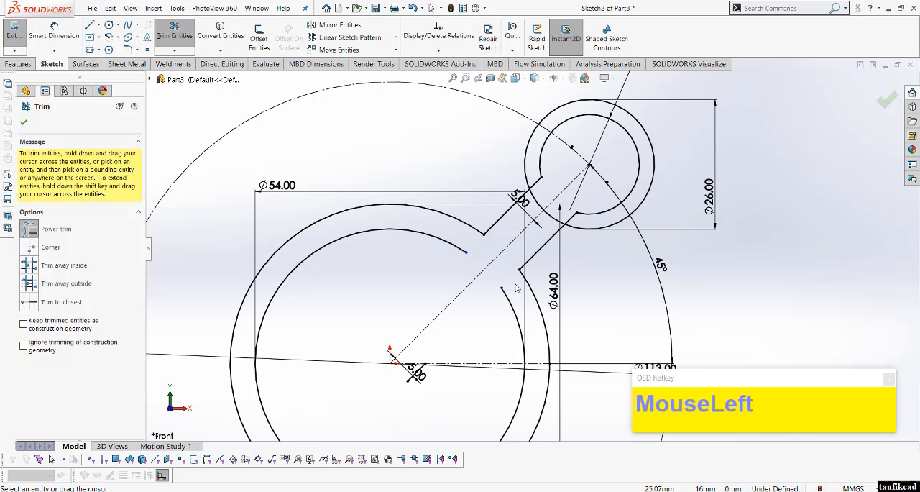
# Step: Trim the 26 mm lobe circle's arc between the arm's two edge lines
pyautogui.scroll(2, 515, 288)
pyautogui.scroll(2, 515, 288)
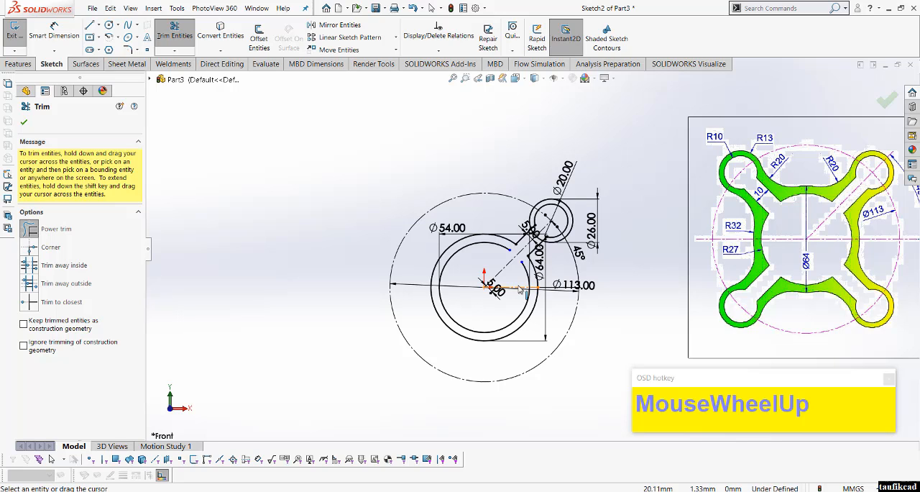
pyautogui.scroll(-8, 519, 288)
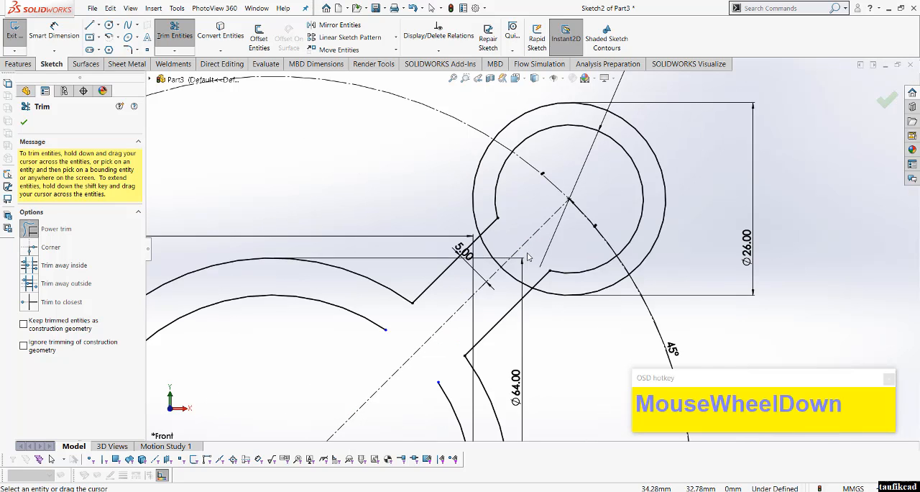
pyautogui.scroll(-3, 528, 256)
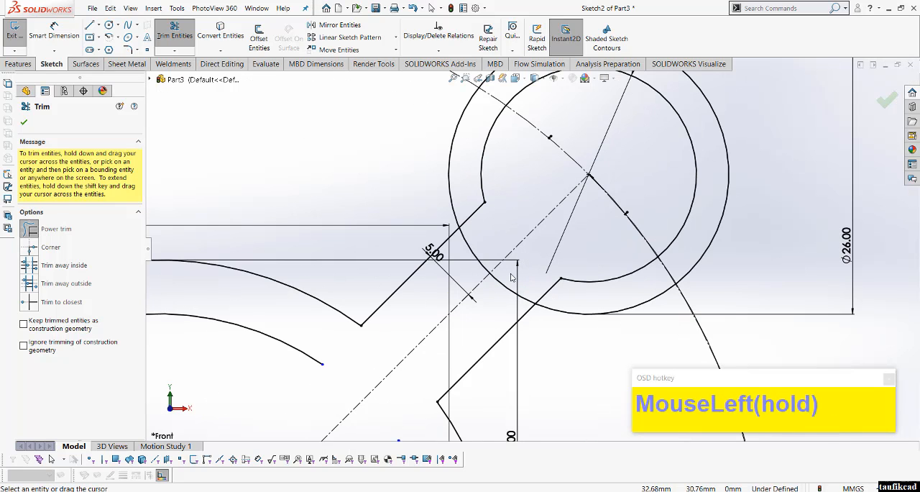
pyautogui.moveTo(512, 277); pyautogui.dragTo(493, 294)
pyautogui.moveTo(472, 233)
pyautogui.mouseDown()
pyautogui.moveTo(465, 250)
pyautogui.moveTo(482, 233)
pyautogui.mouseUp()
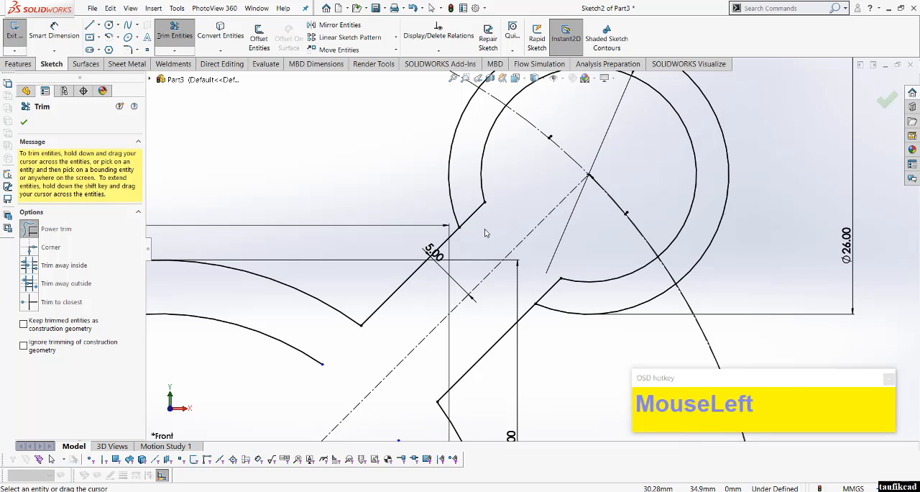
# Step: Extend both arm edge lines inward to the open ends of the 54 mm circle with Extend Entities
pyautogui.scroll(3, 485, 232)
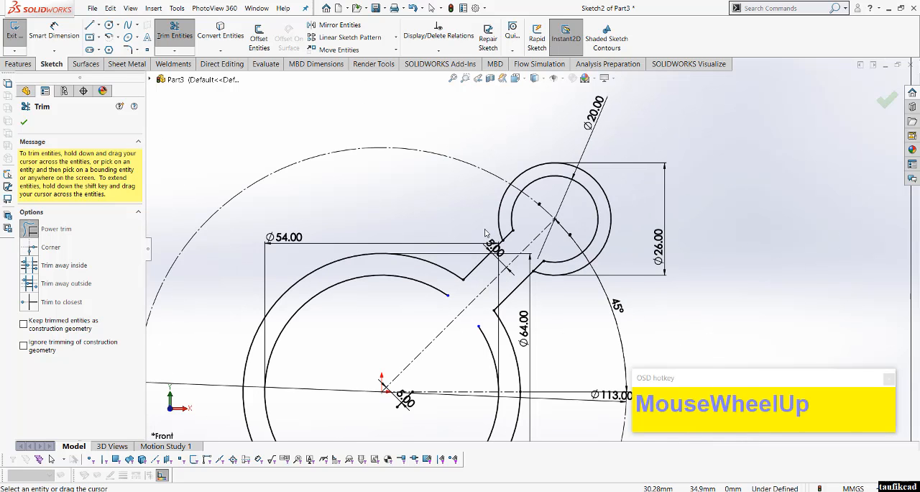
pyautogui.scroll(2, 484, 233)
pyautogui.scroll(4, 485, 232)
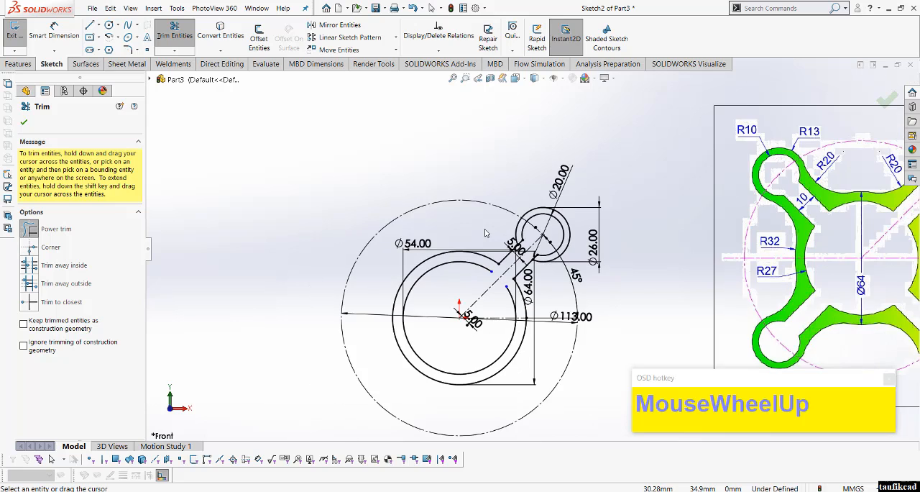
pyautogui.scroll(-2, 567, 295)
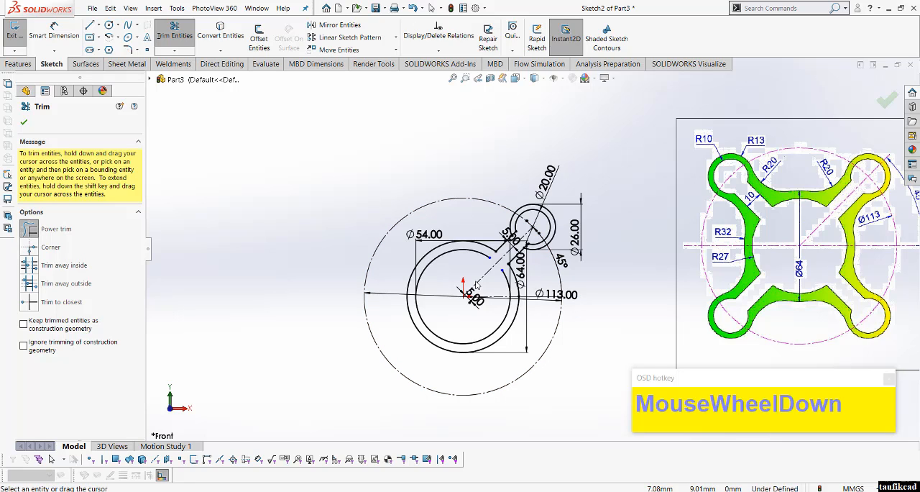
pyautogui.scroll(-4, 503, 256)
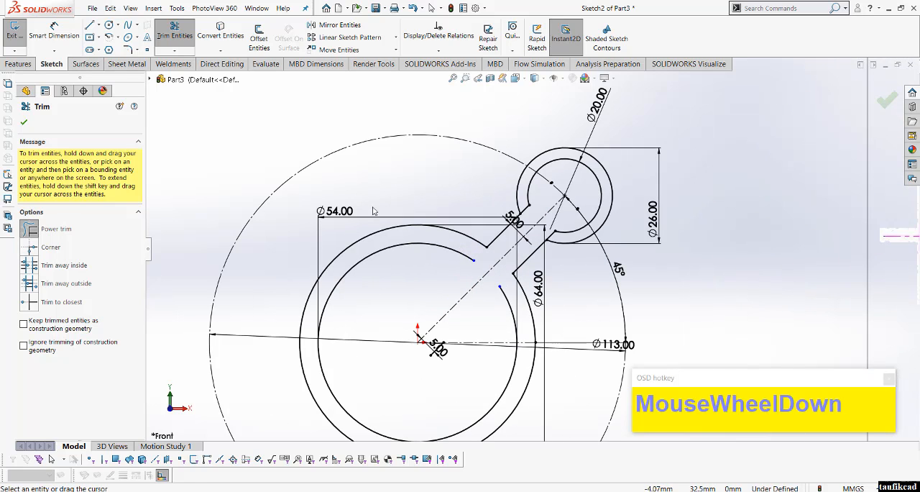
pyautogui.click(173, 51)
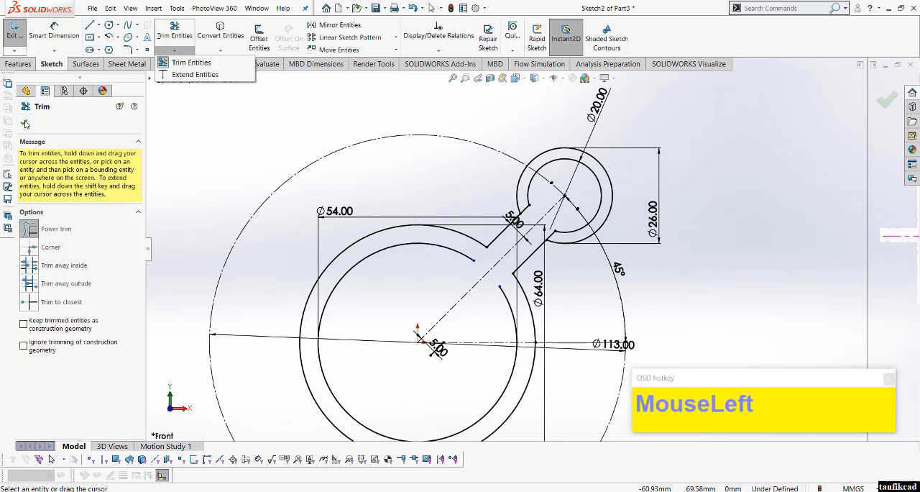
pyautogui.click(174, 55)
pyautogui.click(25, 122)
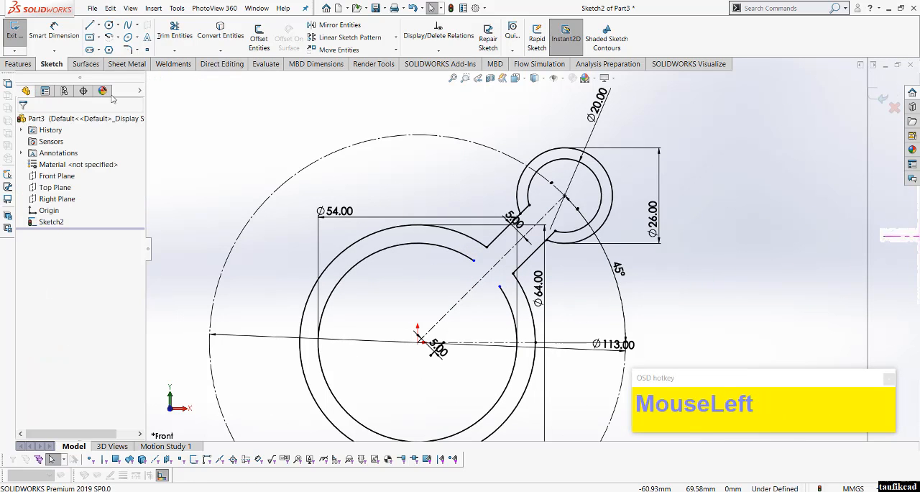
pyautogui.click(175, 52)
pyautogui.click(191, 62)
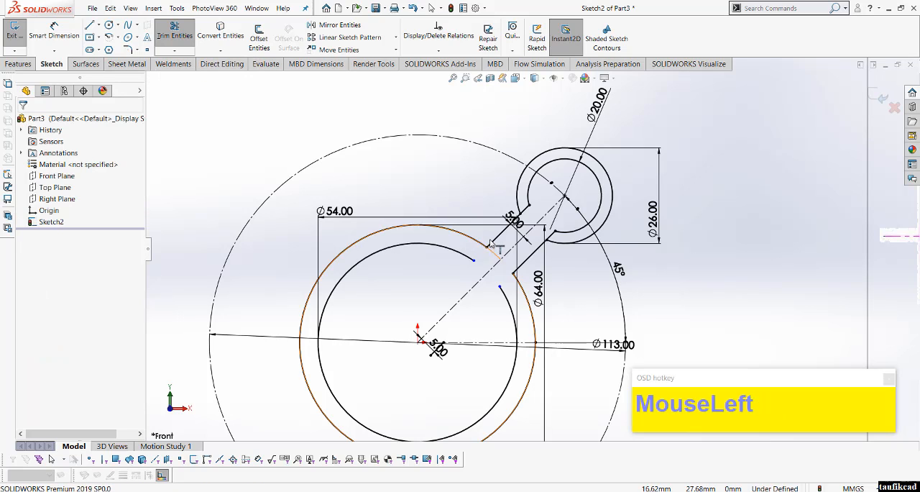
pyautogui.click(495, 239)
pyautogui.click(521, 268)
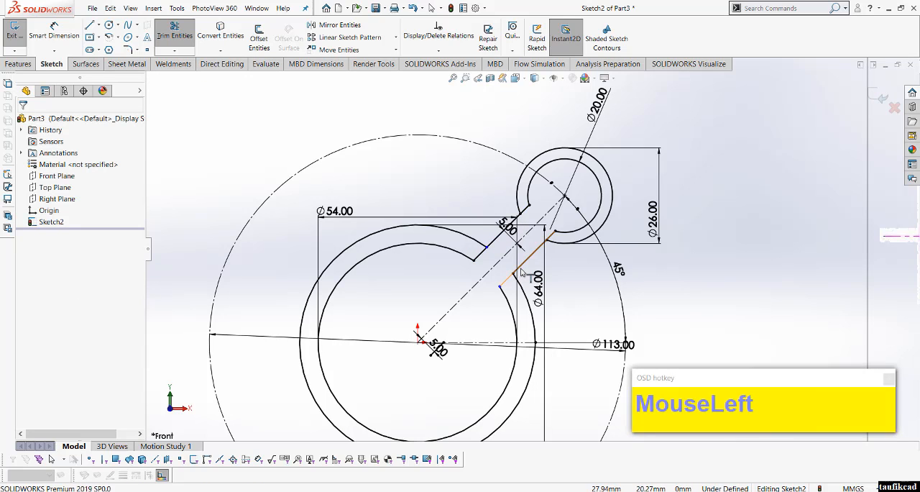
pyautogui.rightClick(201, 173)
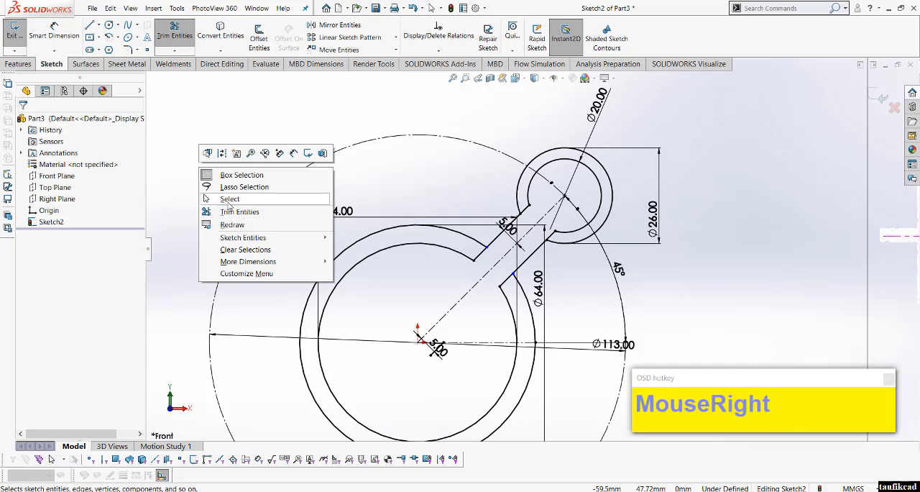
pyautogui.click(219, 198)
# Step: Draw a centerpoint arc of about 8.3 mm radius above the arm, between the 64 mm circle and the 26 mm lobe
pyautogui.scroll(3, 567, 302)
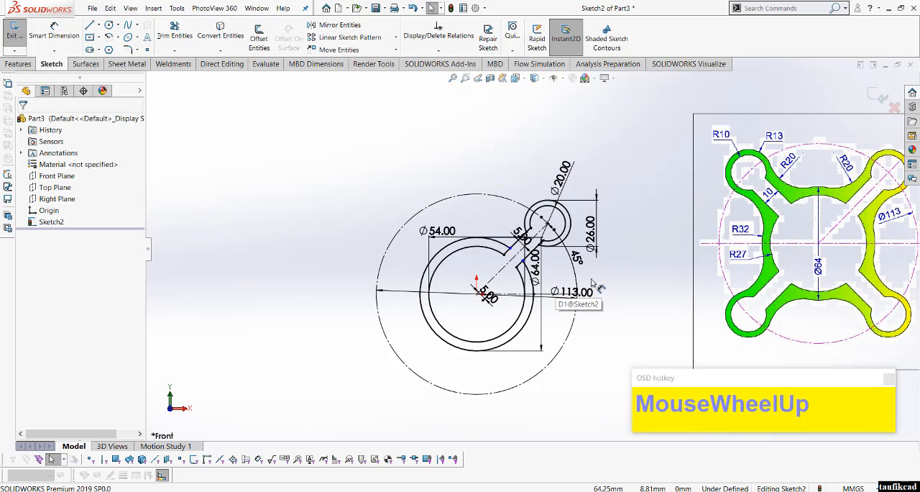
pyautogui.scroll(1, 591, 282)
pyautogui.scroll(-1, 775, 296)
pyautogui.scroll(-1, 775, 295)
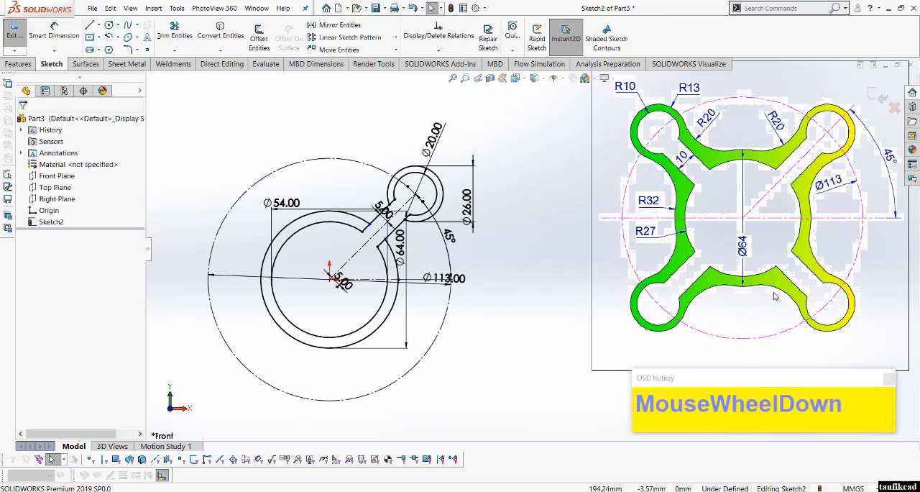
pyautogui.click(107, 40)
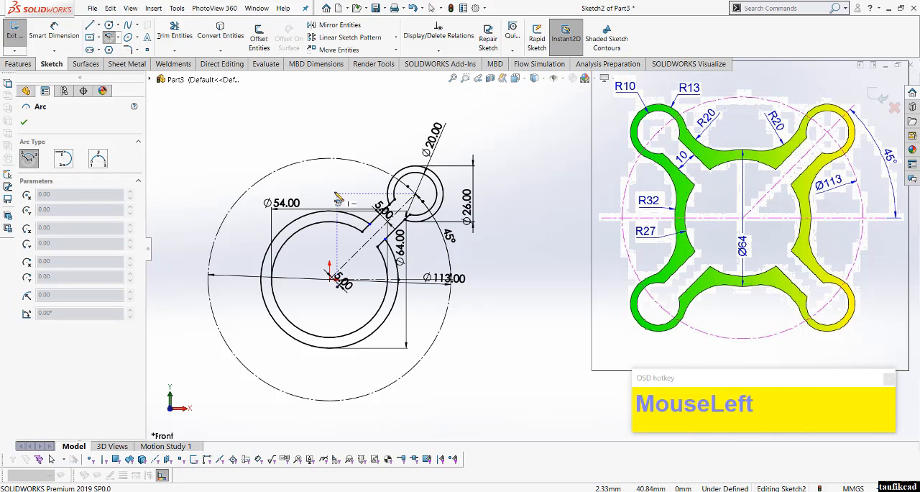
pyautogui.scroll(-1, 338, 200)
pyautogui.click(365, 199)
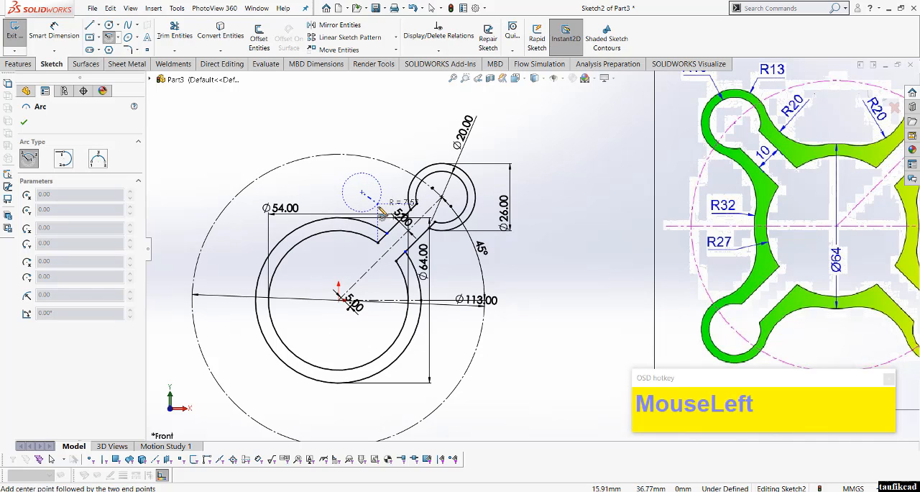
pyautogui.click(379, 208)
pyautogui.click(383, 193)
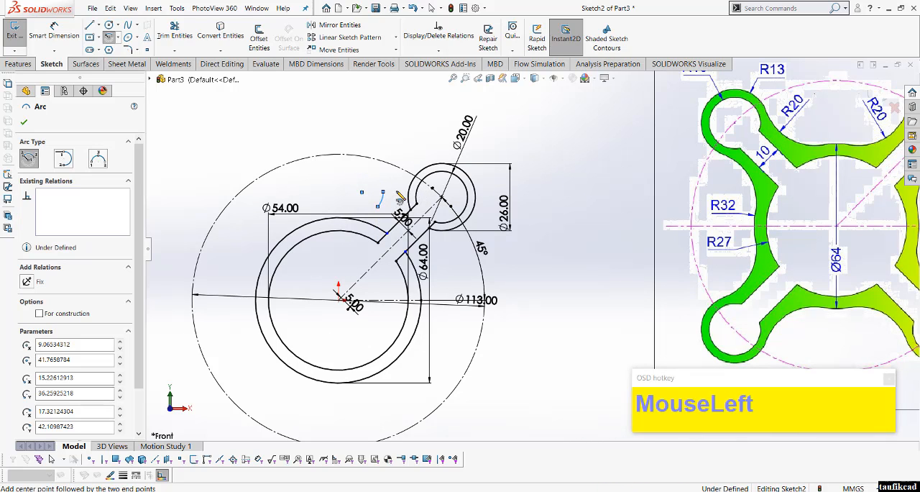
pyautogui.rightClick(399, 195)
pyautogui.click(431, 200)
# Step: Make the new small arc tangent to the 26 mm lobe arc
pyautogui.scroll(2, 438, 205)
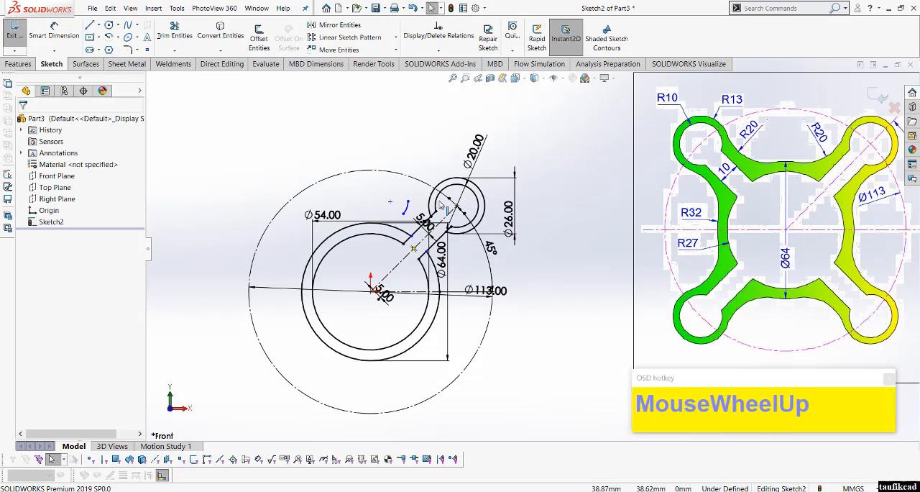
pyautogui.scroll(-2, 439, 205)
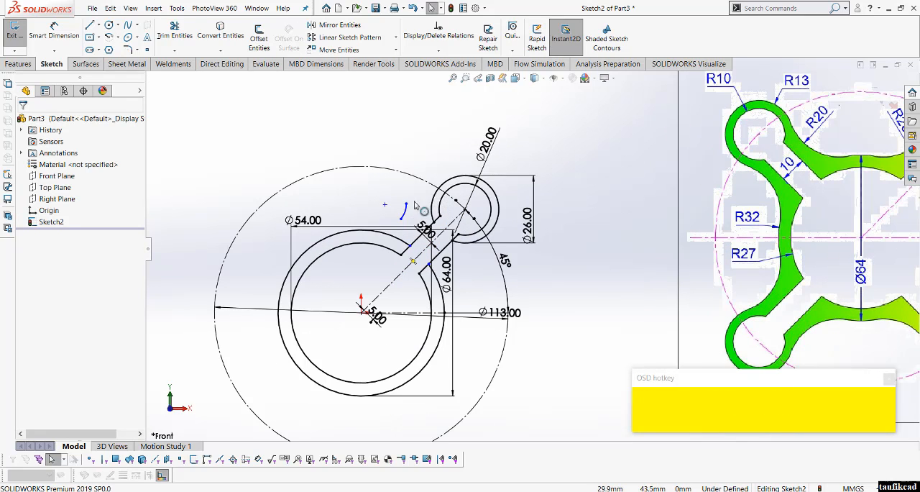
pyautogui.click(407, 209)
pyautogui.scroll(-2, 407, 209)
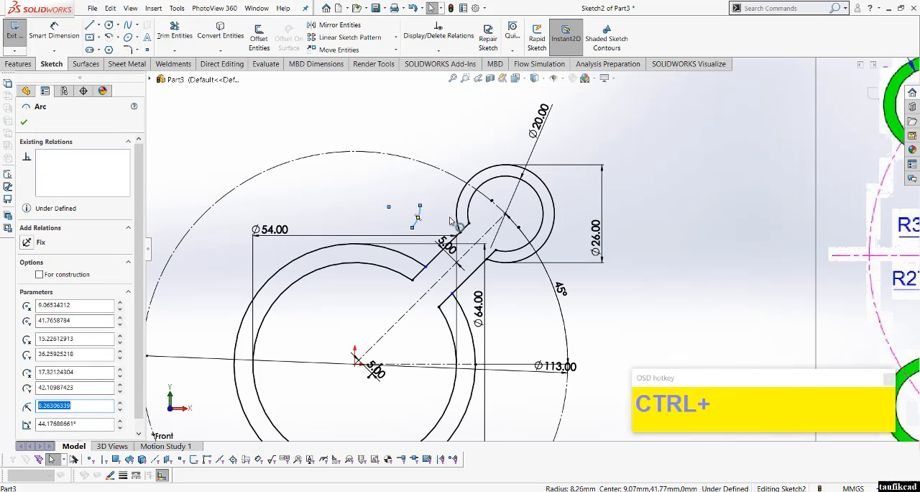
pyautogui.keyDown('ctrl'); pyautogui.click(473, 189); pyautogui.keyUp('ctrl')
pyautogui.click(496, 179)
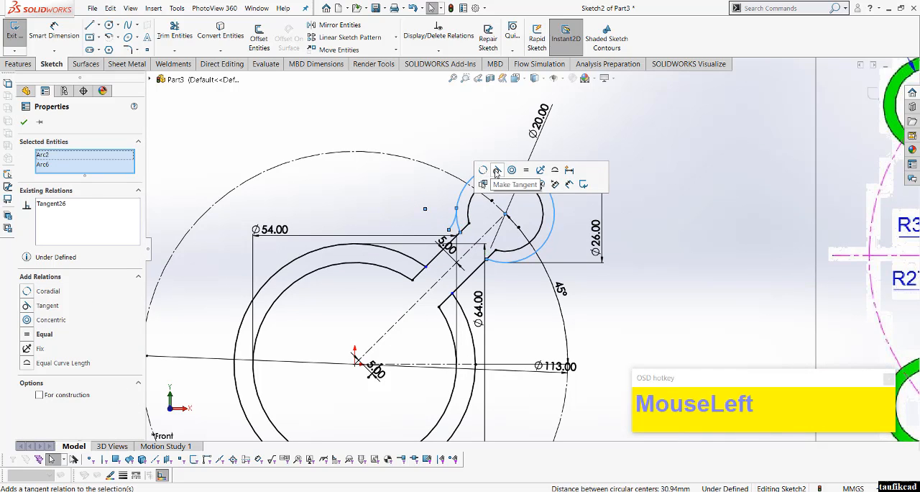
# Step: Make the small arc tangent to the 64 mm central circle as well
pyautogui.click(425, 207)
pyautogui.click(456, 222)
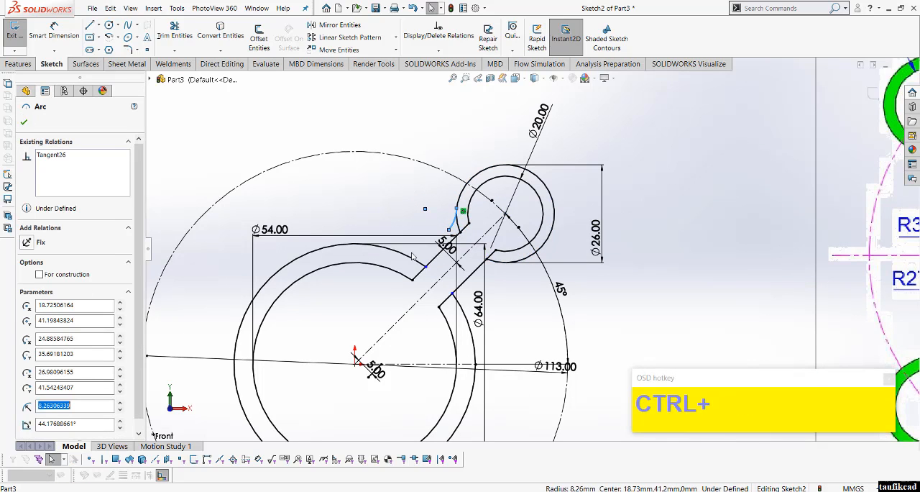
pyautogui.keyDown('ctrl'); pyautogui.click(417, 251); pyautogui.keyUp('ctrl')
pyautogui.click(431, 218)
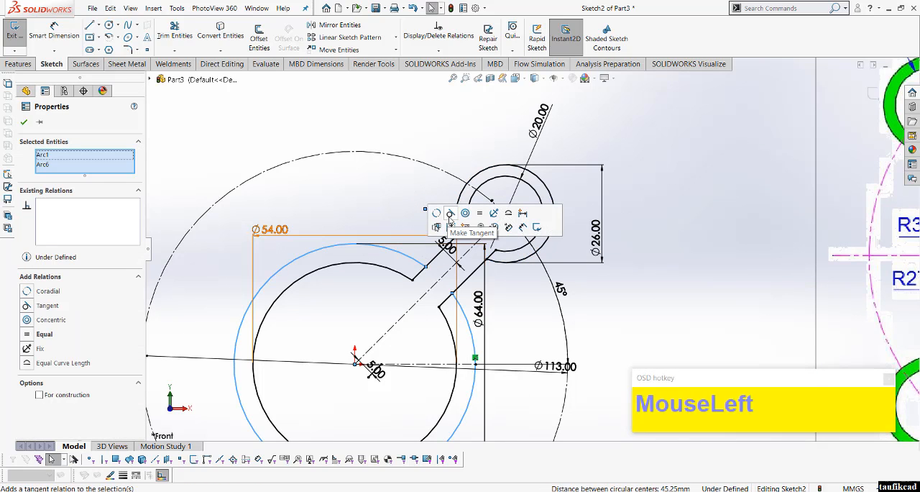
pyautogui.click(373, 200)
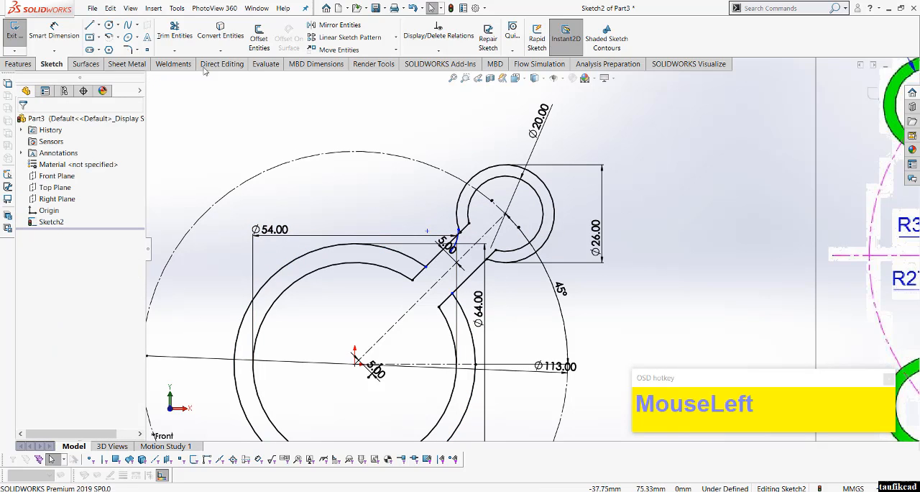
# Step: Extend the small tangent arc's upper end to the 26 mm lobe arc with Extend Entities
pyautogui.click(187, 51)
pyautogui.click(191, 62)
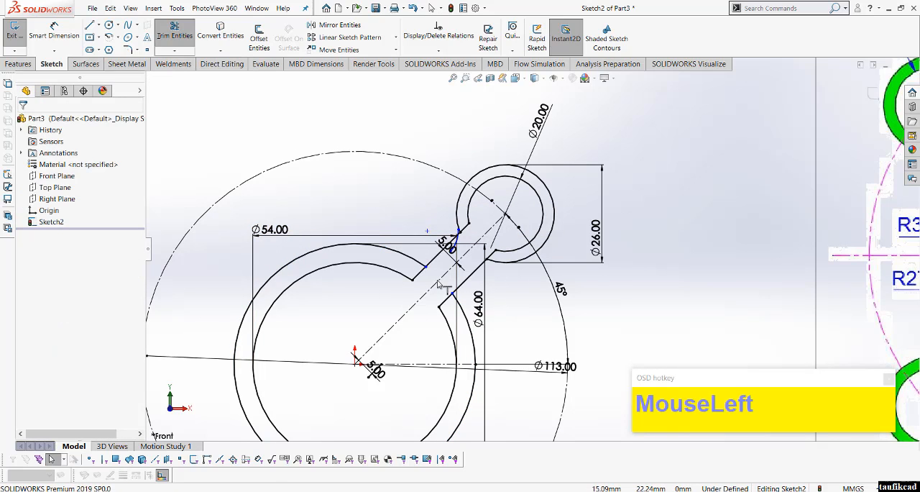
pyautogui.scroll(-2, 431, 267)
pyautogui.click(468, 244)
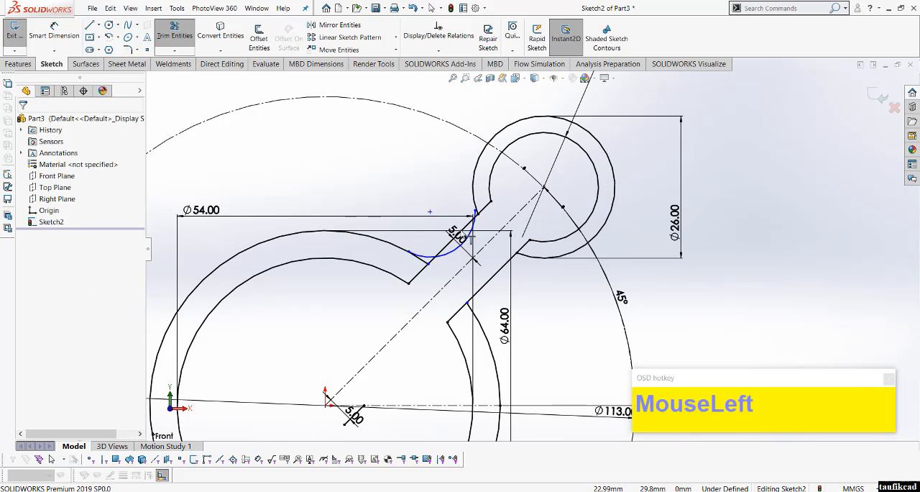
pyautogui.scroll(-3, 476, 218)
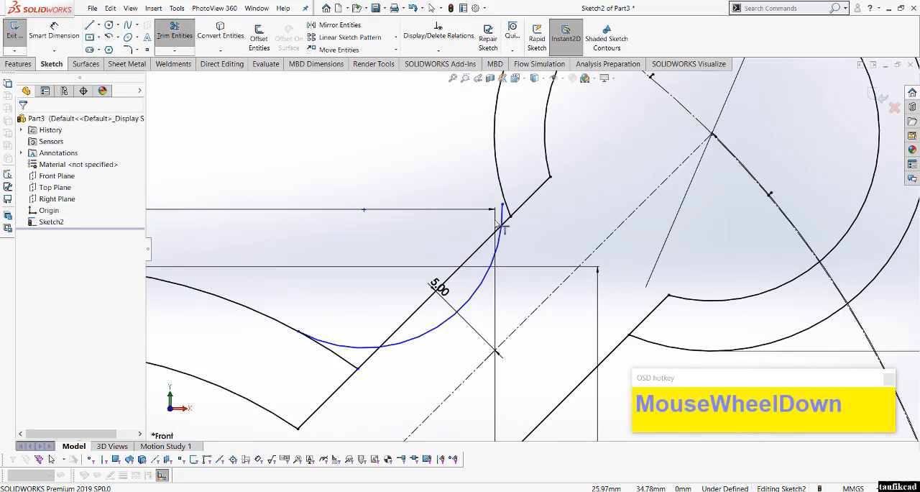
pyautogui.click(512, 223)
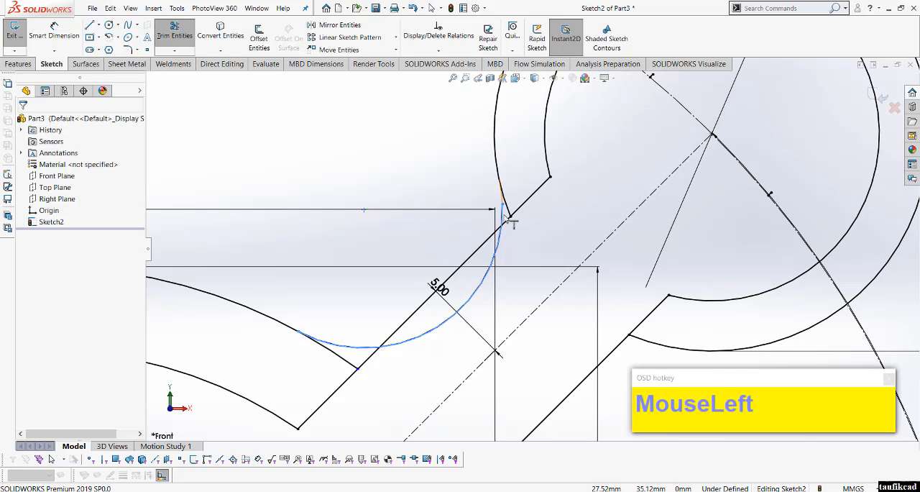
pyautogui.rightClick(436, 178)
pyautogui.click(459, 203)
# Step: Dimension the small tangent arc above the arm with a radius of 20 mm
pyautogui.scroll(6, 455, 204)
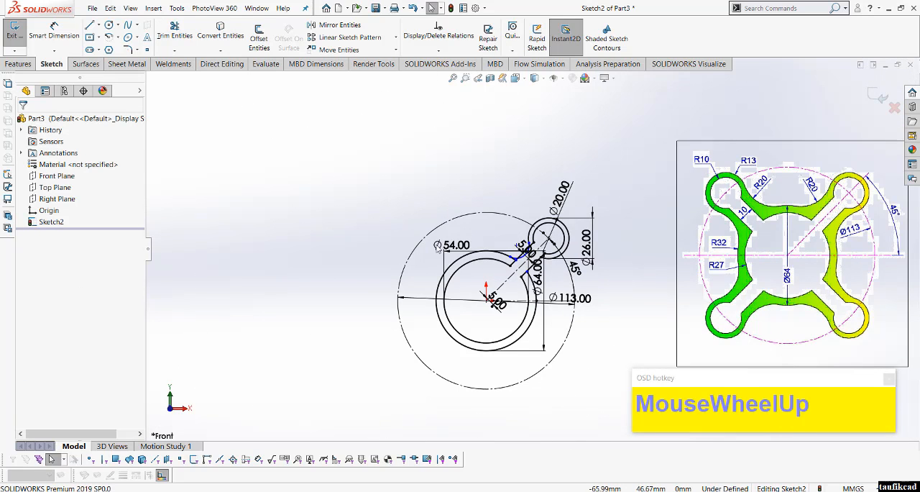
pyautogui.scroll(-2, 854, 225)
pyautogui.rightClick(494, 174)
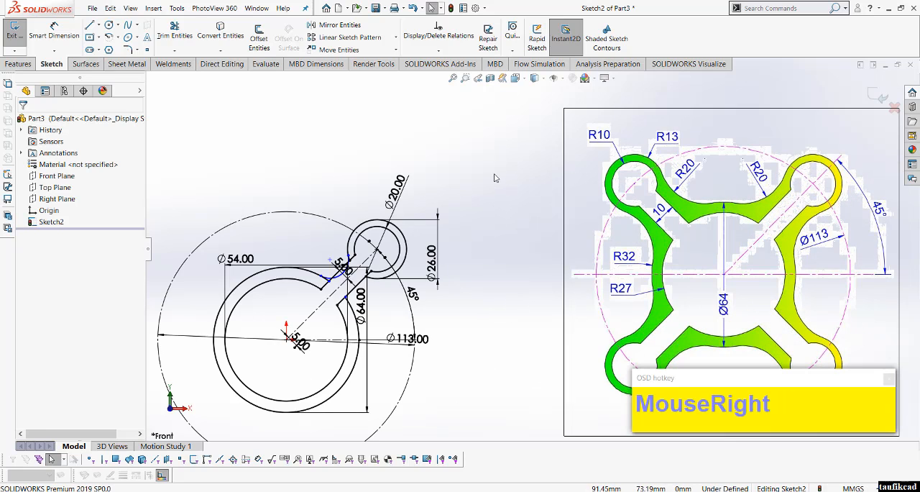
pyautogui.click(561, 170)
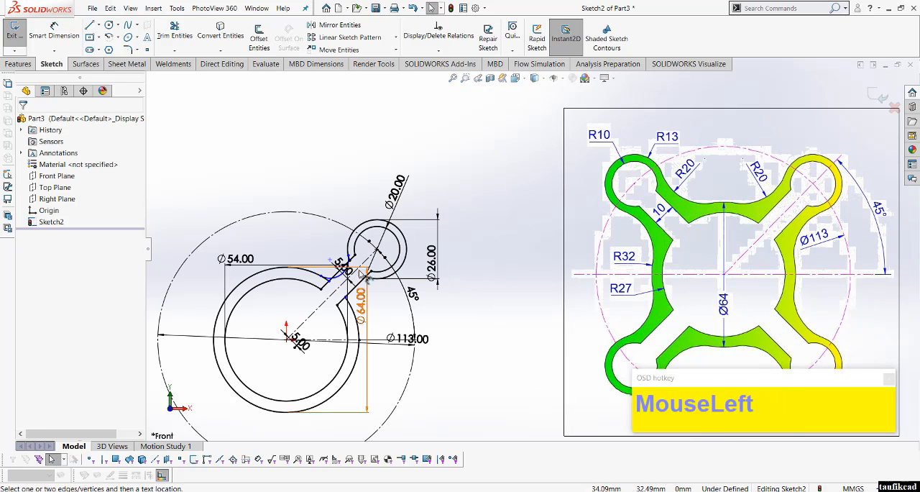
pyautogui.click(333, 277)
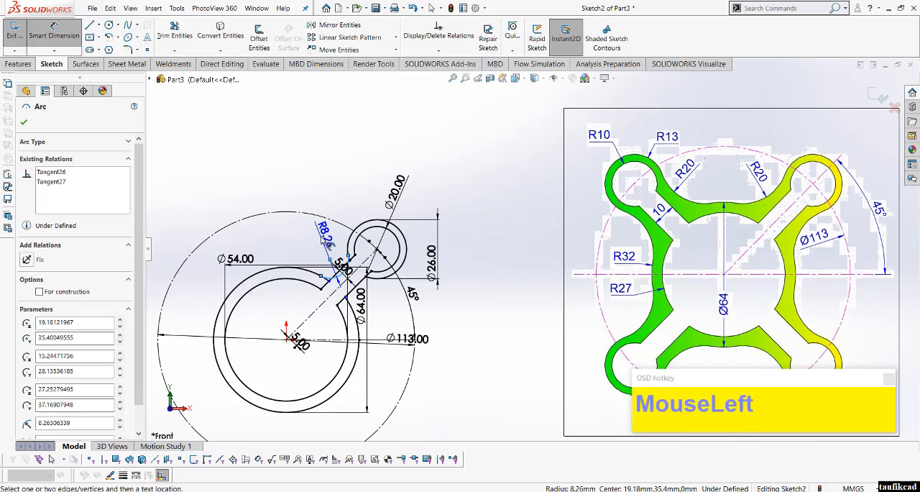
pyautogui.click(324, 243)
pyautogui.write('20')
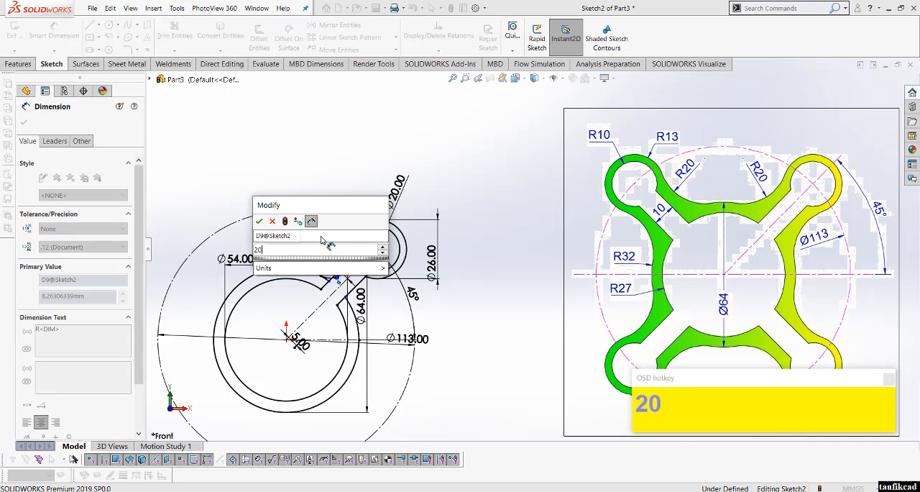
pyautogui.press('Return')
pyautogui.click(501, 263)
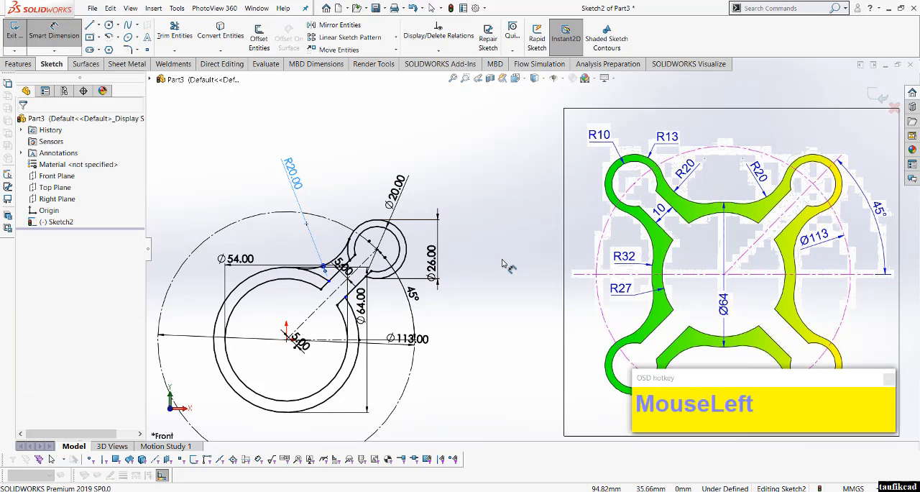
pyautogui.rightClick(503, 264)
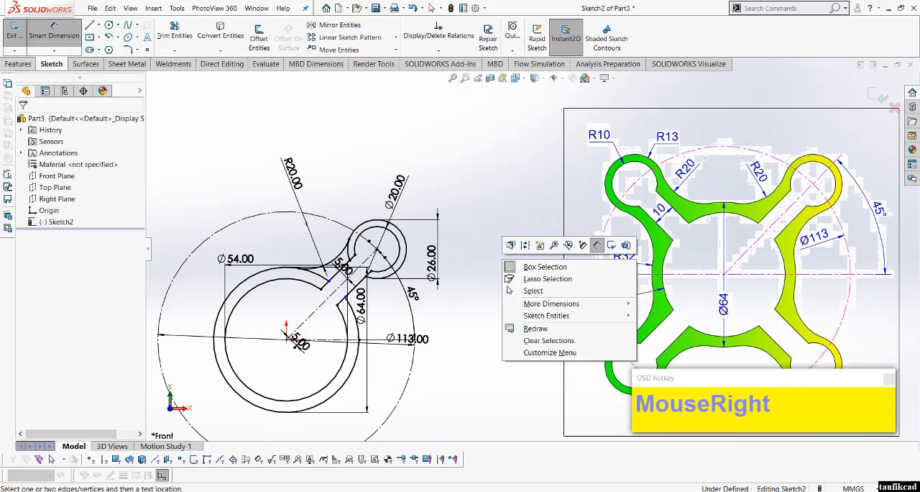
pyautogui.click(533, 290)
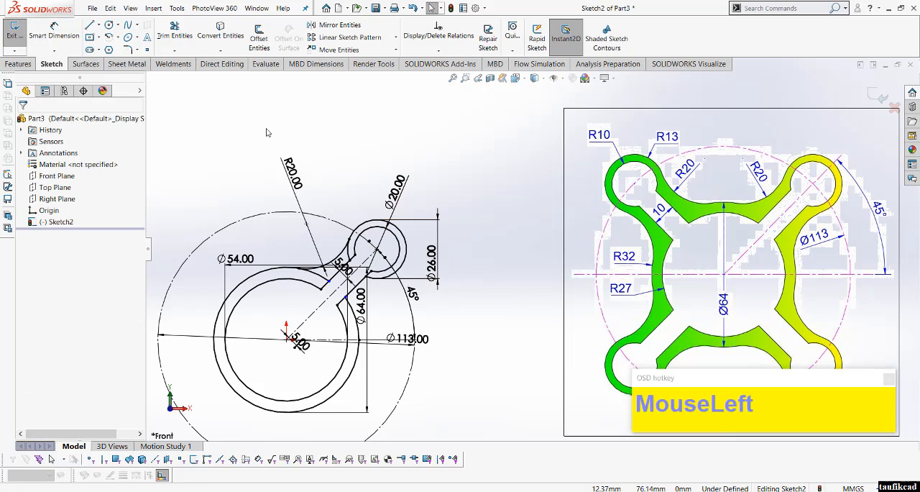
# Step: Trim the leftover pieces of the 26 mm lobe arc and 64 mm circle between the R20 arc and the arm's upper edge
pyautogui.click(175, 51)
pyautogui.click(184, 77)
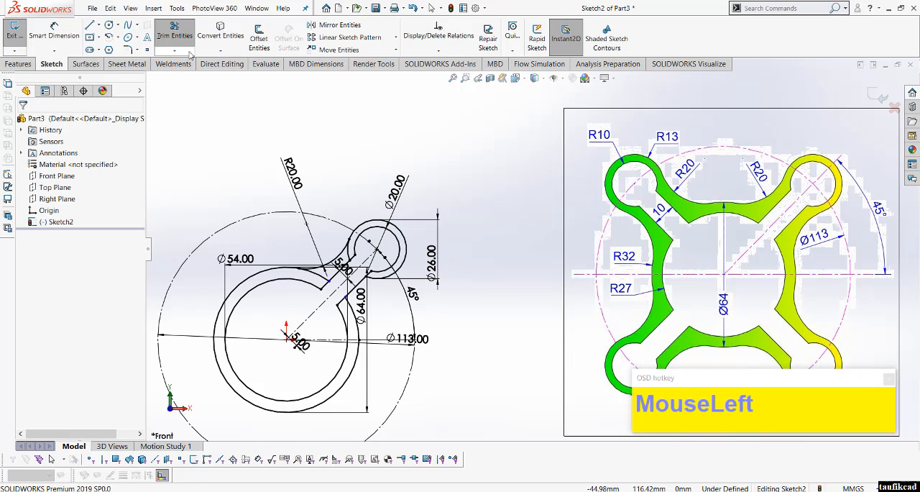
pyautogui.click(175, 51)
pyautogui.click(183, 64)
pyautogui.scroll(-7, 348, 252)
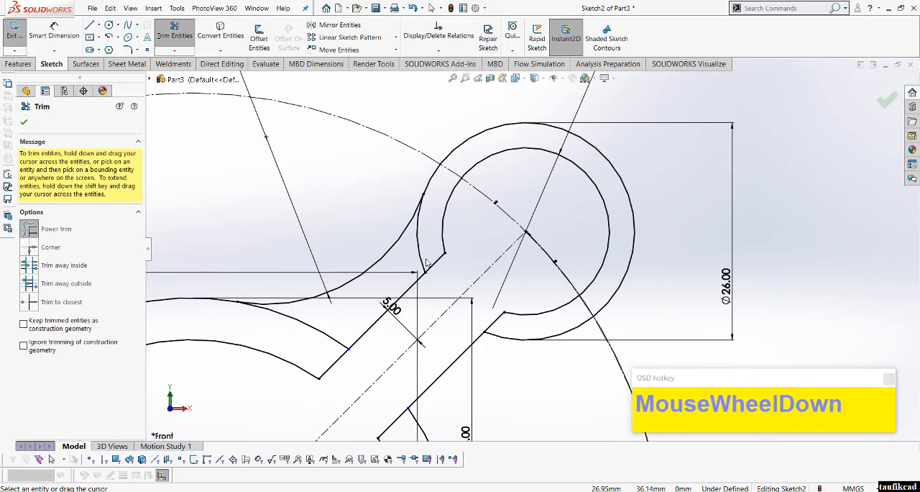
pyautogui.moveTo(416, 251); pyautogui.dragTo(413, 252)
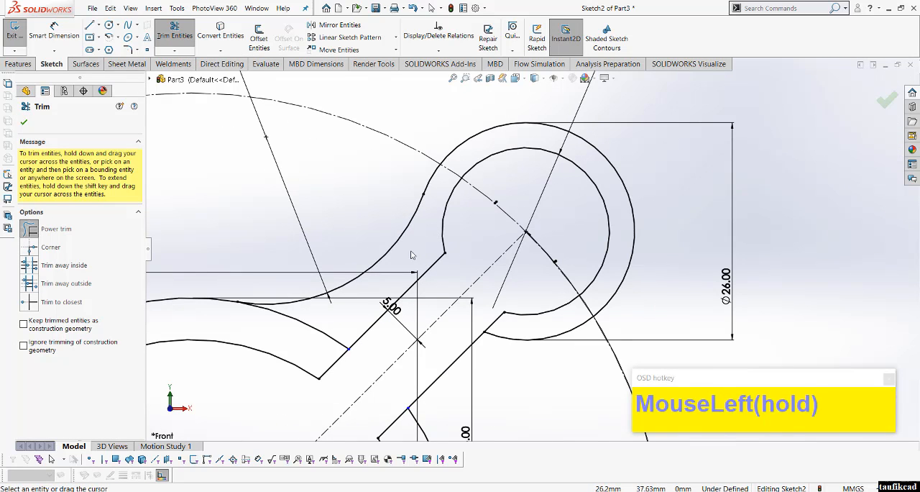
pyautogui.scroll(3, 413, 253)
pyautogui.moveTo(420, 293); pyautogui.dragTo(397, 304)
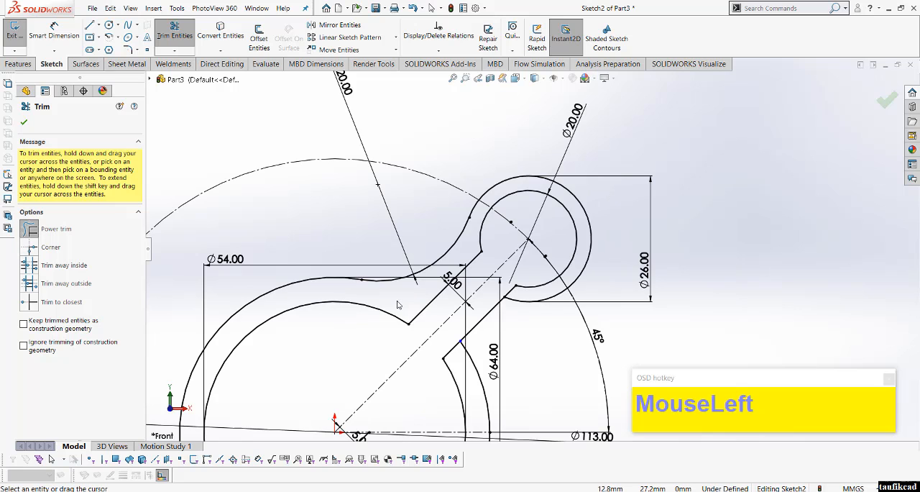
pyautogui.scroll(3, 398, 304)
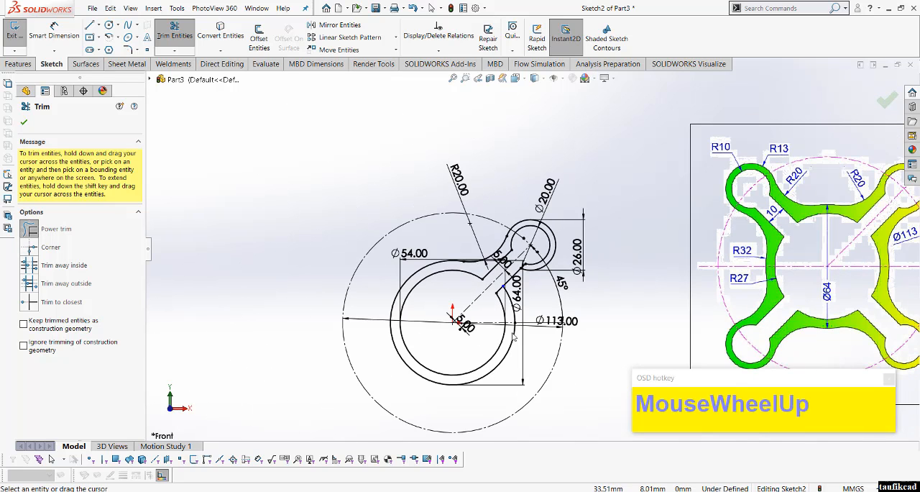
pyautogui.scroll(-2, 531, 327)
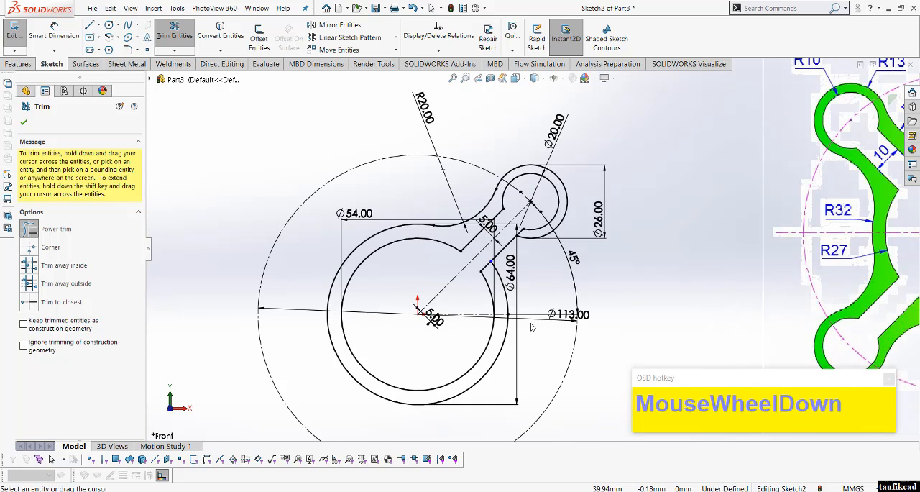
pyautogui.scroll(2, 532, 327)
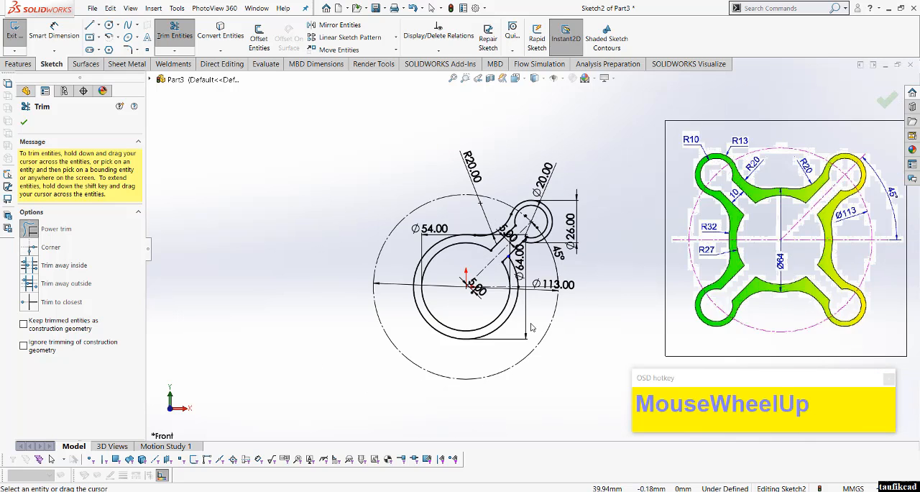
pyautogui.scroll(-2, 531, 327)
pyautogui.click(24, 122)
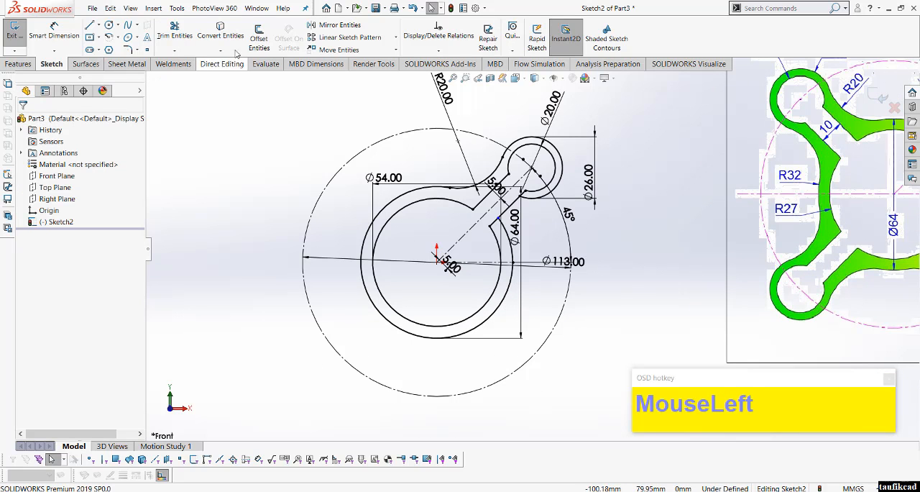
# Step: Mirror a copy of the R20 blend arc about the arm's 45° centerline
pyautogui.click(355, 30)
pyautogui.scroll(-4, 567, 212)
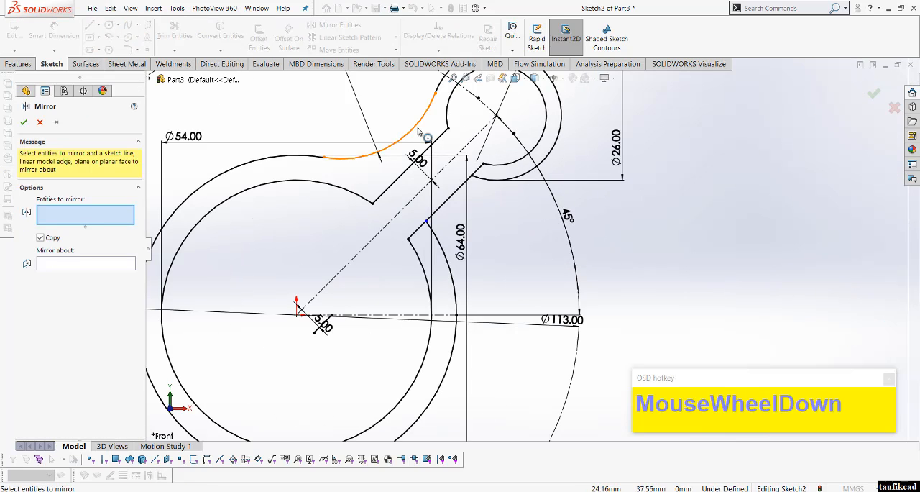
pyautogui.click(422, 134)
pyautogui.rightClick(424, 133)
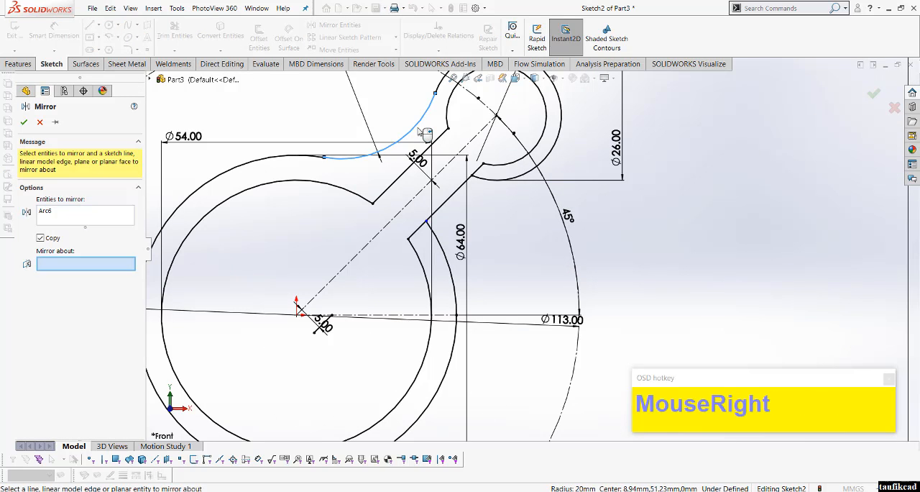
pyautogui.click(447, 166)
pyautogui.rightClick(448, 166)
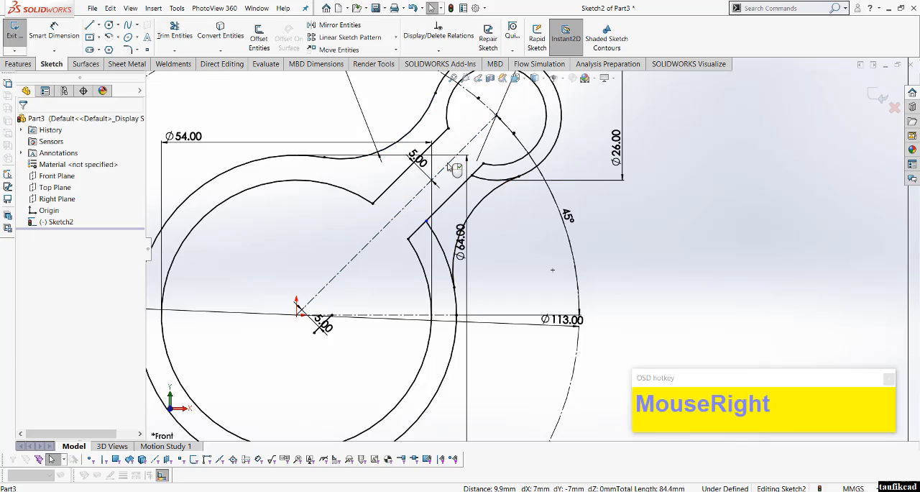
# Step: Trim the leftover pieces of the 26 mm lobe arc and 64 mm circle between the mirrored arc and the arm's lower edge
pyautogui.click(175, 35)
pyautogui.scroll(-3, 418, 158)
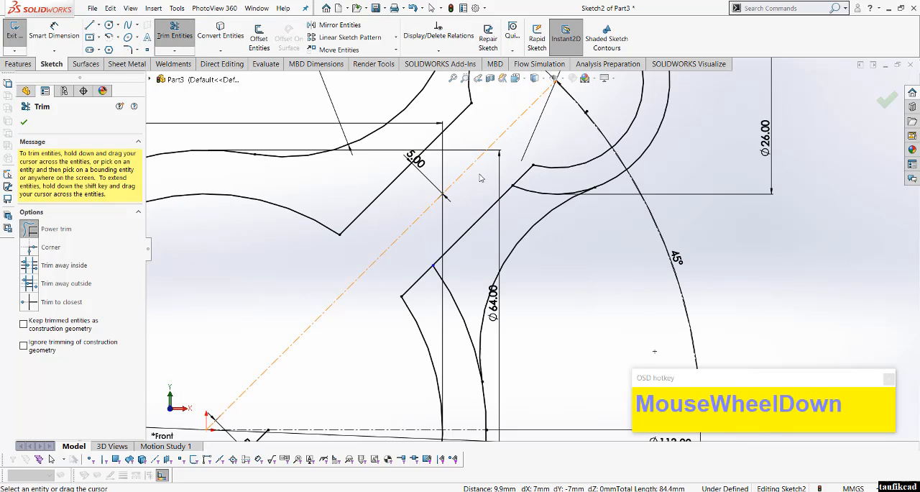
pyautogui.moveTo(550, 183)
pyautogui.mouseDown()
pyautogui.moveTo(523, 206)
pyautogui.moveTo(461, 332)
pyautogui.mouseUp()
pyautogui.scroll(5, 460, 332)
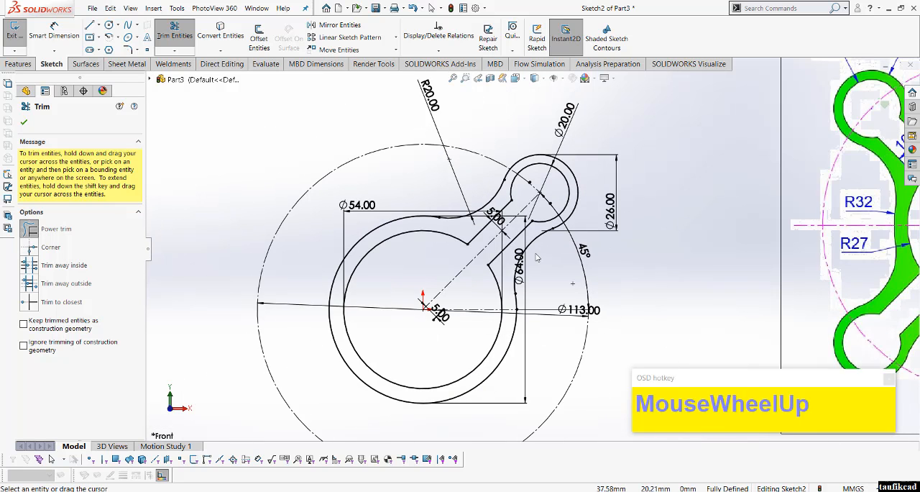
pyautogui.scroll(2, 536, 257)
pyautogui.click(25, 123)
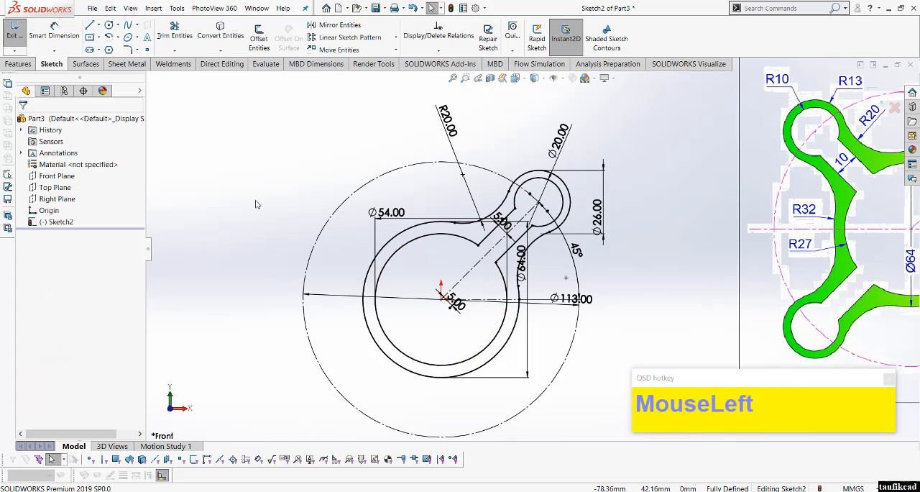
# Step: Start a circular sketch pattern about the origin with both lobe arcs, the two R20 blend arcs and the arm's two edge lines
pyautogui.scroll(2, 586, 283)
pyautogui.scroll(-1, 586, 283)
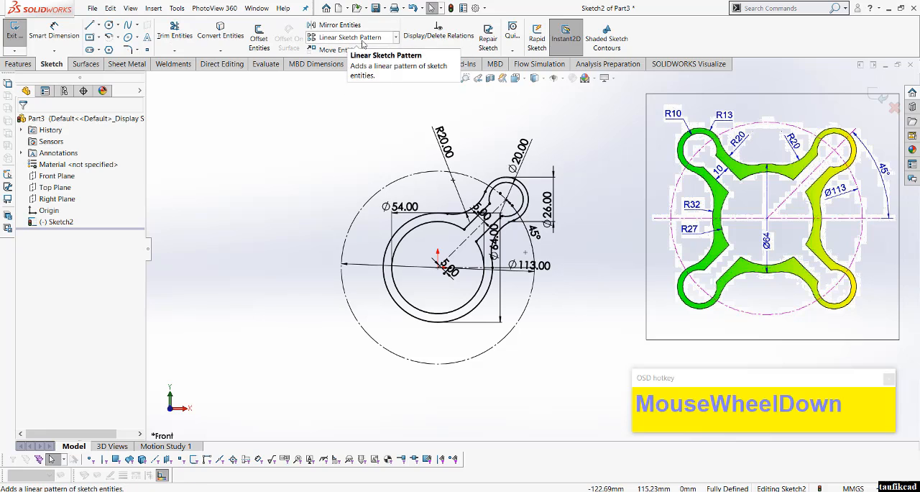
pyautogui.click(395, 37)
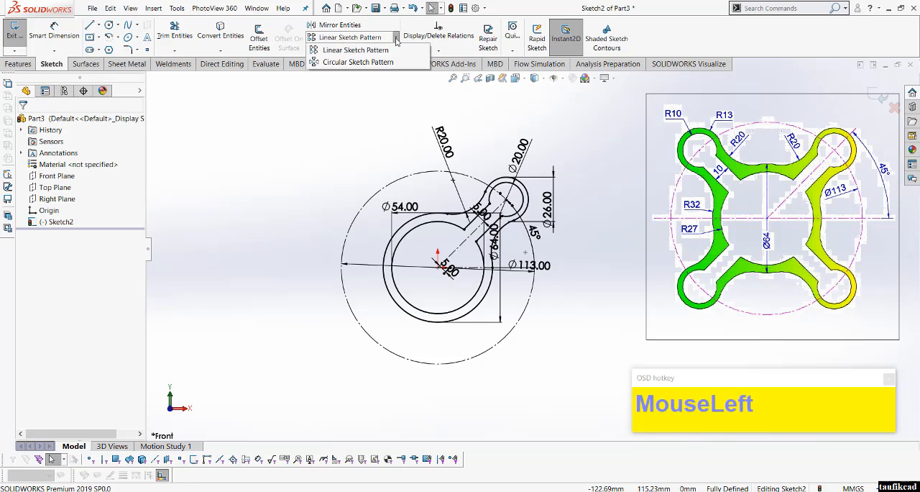
pyautogui.click(362, 63)
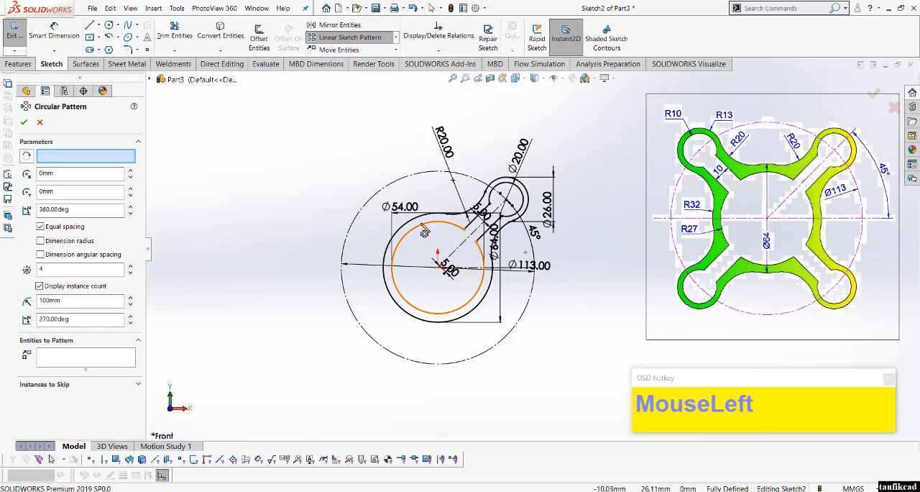
pyautogui.scroll(-3, 460, 194)
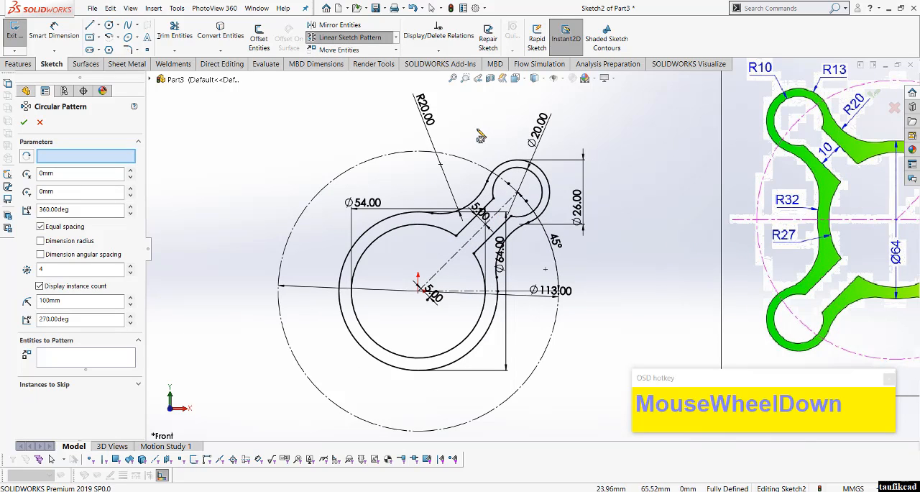
pyautogui.click(511, 172)
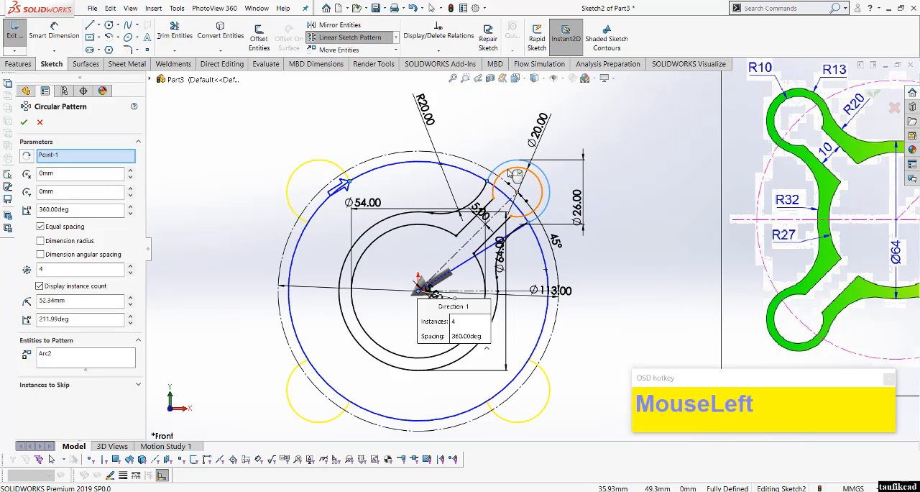
pyautogui.click(512, 171)
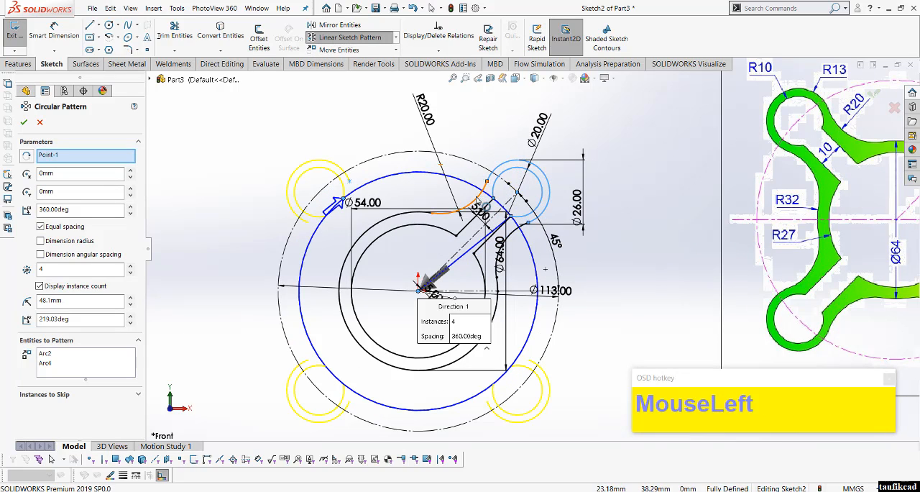
pyautogui.click(480, 203)
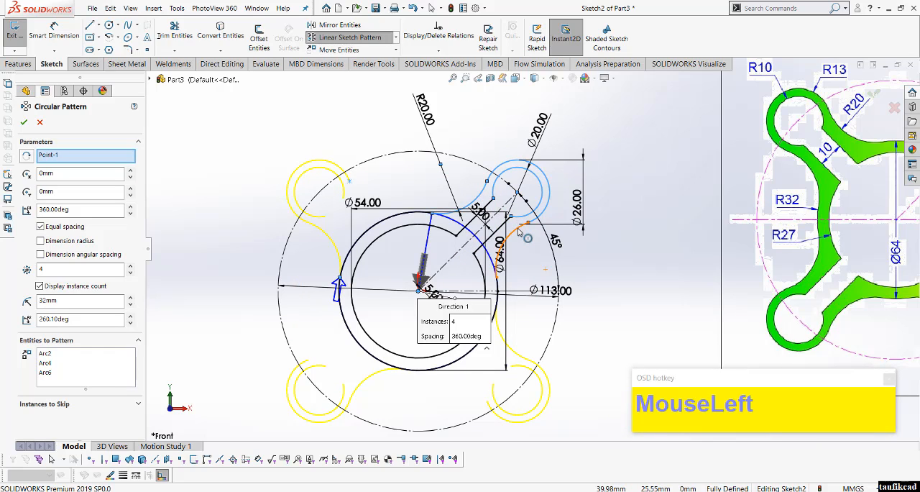
pyautogui.click(525, 231)
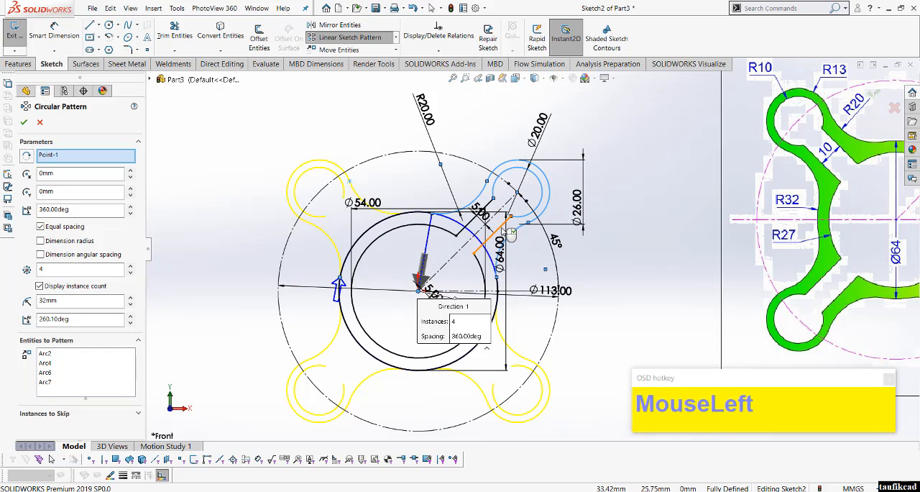
pyautogui.click(509, 231)
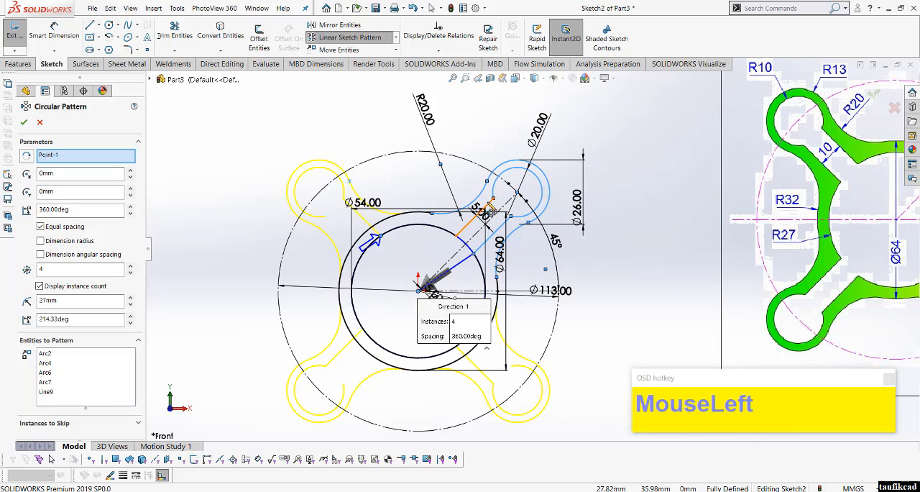
pyautogui.click(489, 211)
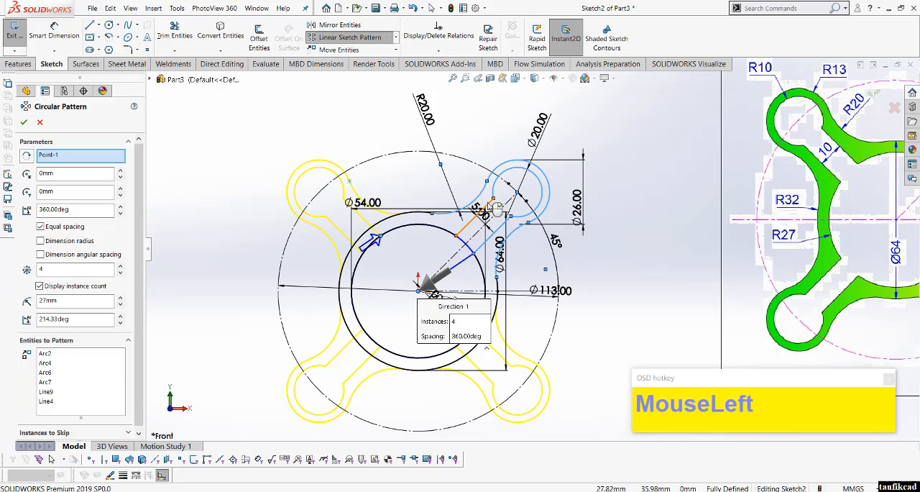
# Step: Apply the circular pattern with 4 equally spaced instances over 360°
pyautogui.click(72, 268)
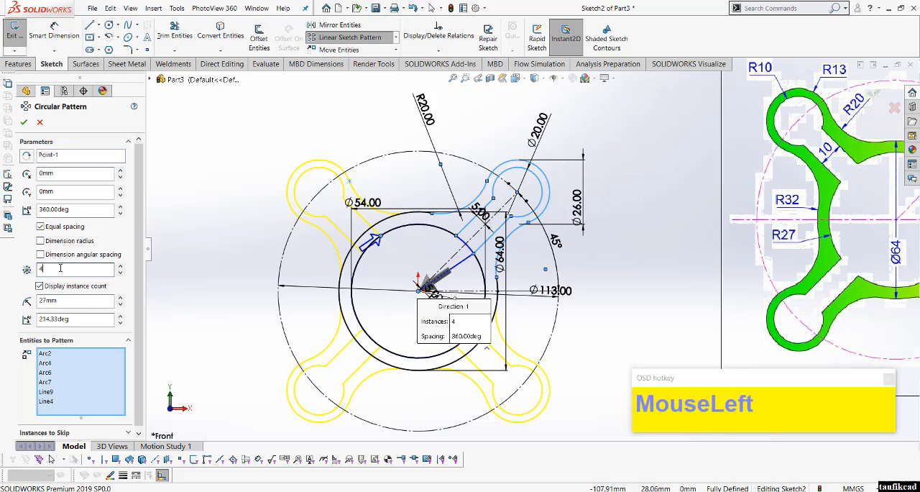
pyautogui.moveTo(69, 269); pyautogui.dragTo(59, 241)
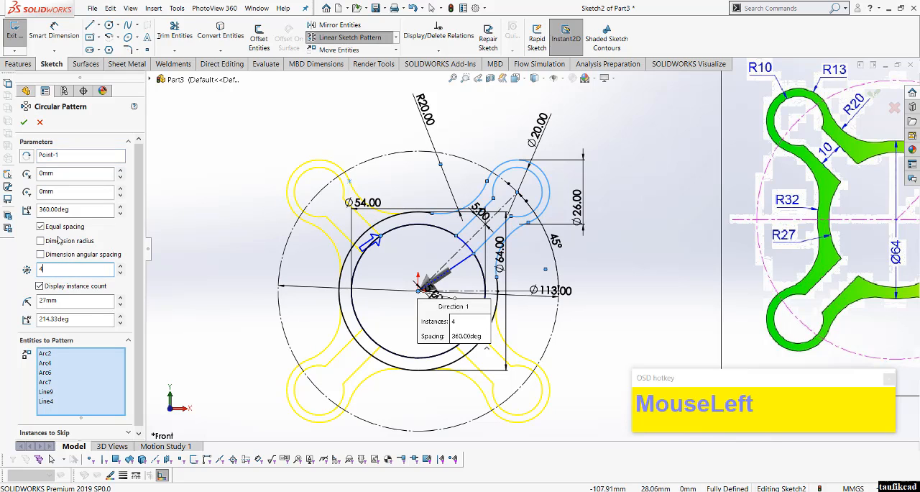
pyautogui.click(41, 227)
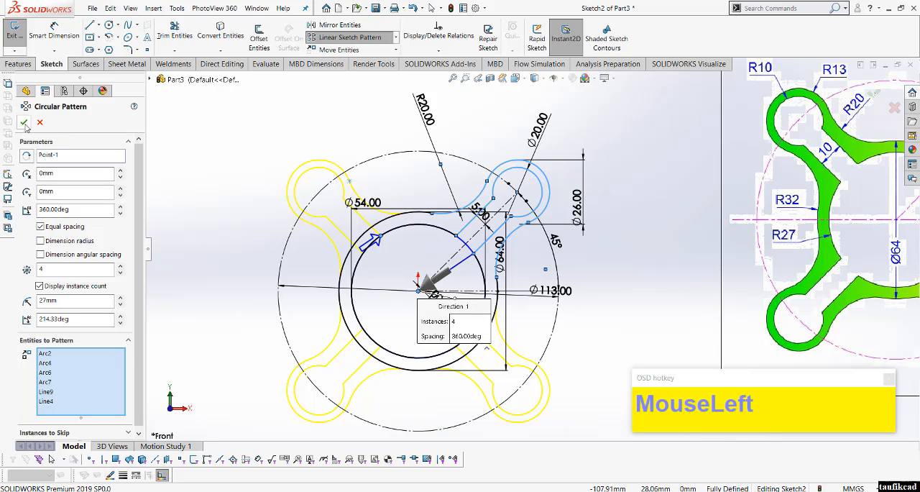
pyautogui.click(24, 123)
# Step: Trim the leftover pieces of the 64 mm circle across the upper-left arm
pyautogui.scroll(3, 457, 319)
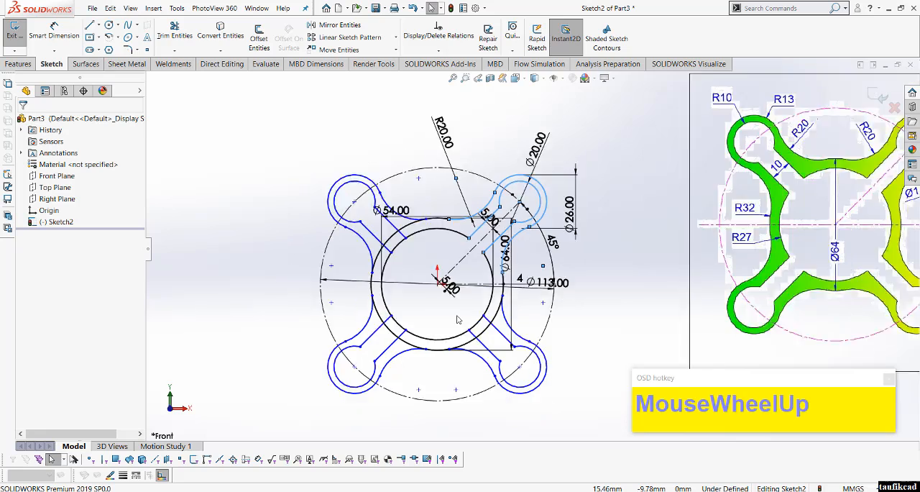
pyautogui.scroll(-5, 480, 255)
pyautogui.scroll(2, 532, 250)
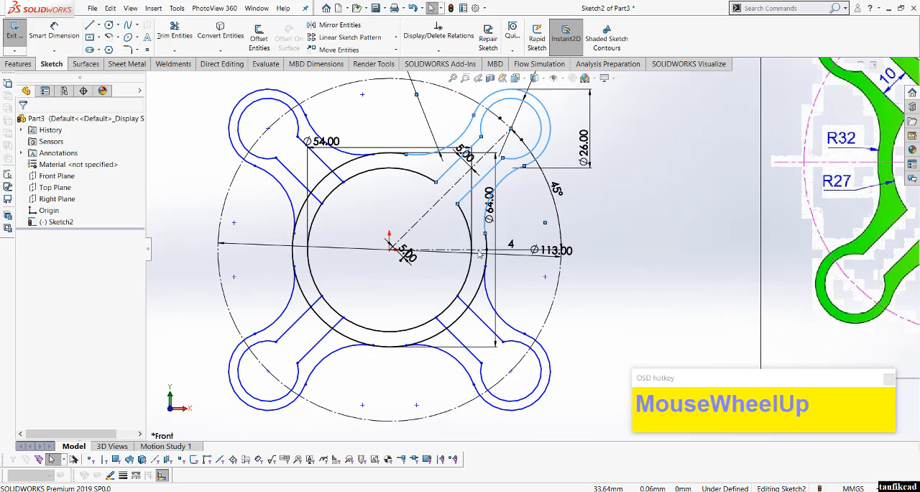
pyautogui.click(174, 31)
pyautogui.scroll(-4, 314, 183)
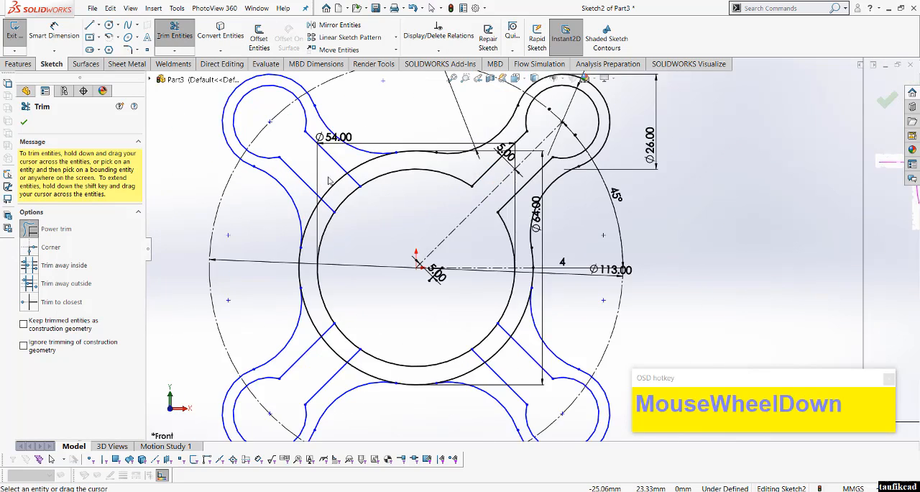
pyautogui.moveTo(305, 217)
pyautogui.mouseDown()
pyautogui.moveTo(313, 248)
pyautogui.moveTo(380, 184)
pyautogui.mouseUp()
pyautogui.hotkey('ctrl', 'z')
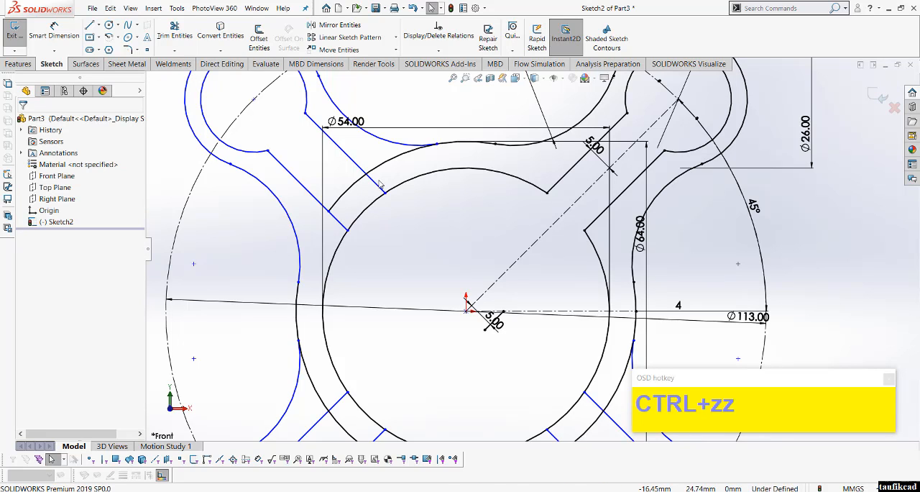
pyautogui.moveTo(345, 173)
pyautogui.mouseDown()
pyautogui.moveTo(346, 202)
pyautogui.moveTo(374, 181)
pyautogui.mouseUp()
pyautogui.click(174, 35)
pyautogui.scroll(2, 404, 313)
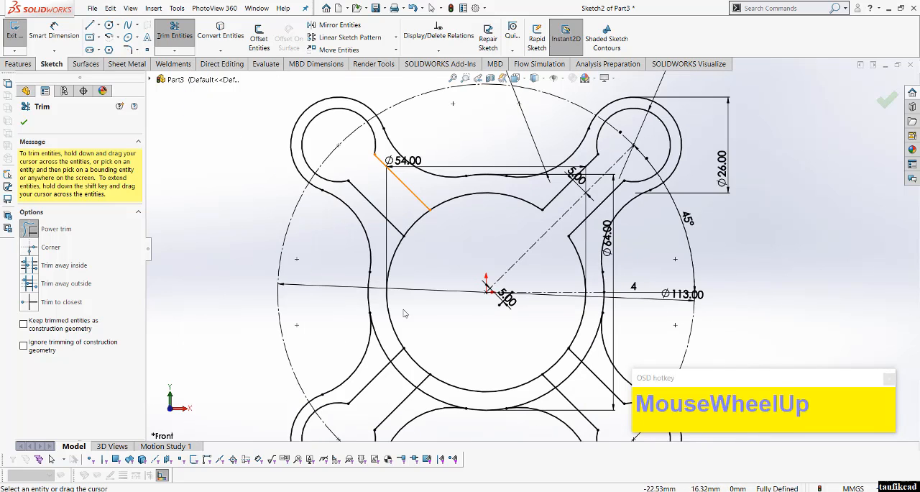
# Step: Trim the pieces of the 64 mm and 54 mm circles that cross the lower-left arm
pyautogui.scroll(1, 404, 313)
pyautogui.scroll(-5, 423, 307)
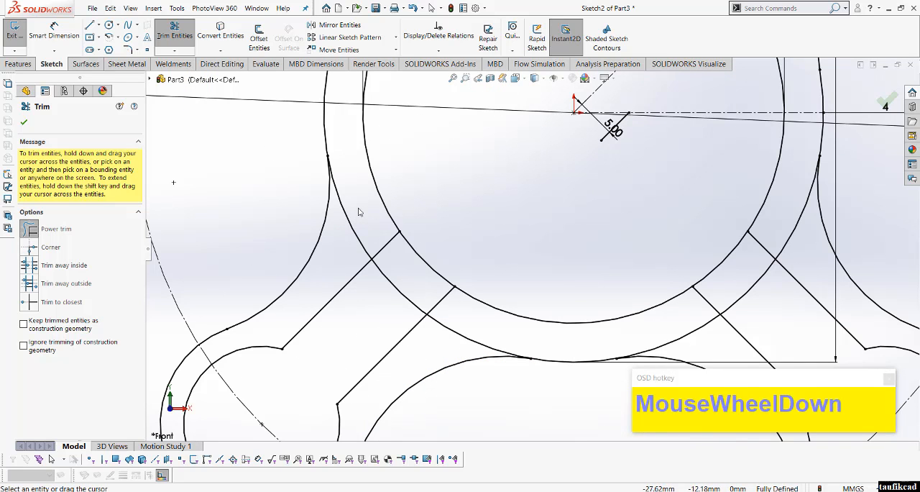
pyautogui.moveTo(360, 212)
pyautogui.mouseDown()
pyautogui.moveTo(345, 248)
pyautogui.moveTo(417, 345)
pyautogui.moveTo(467, 333)
pyautogui.mouseUp()
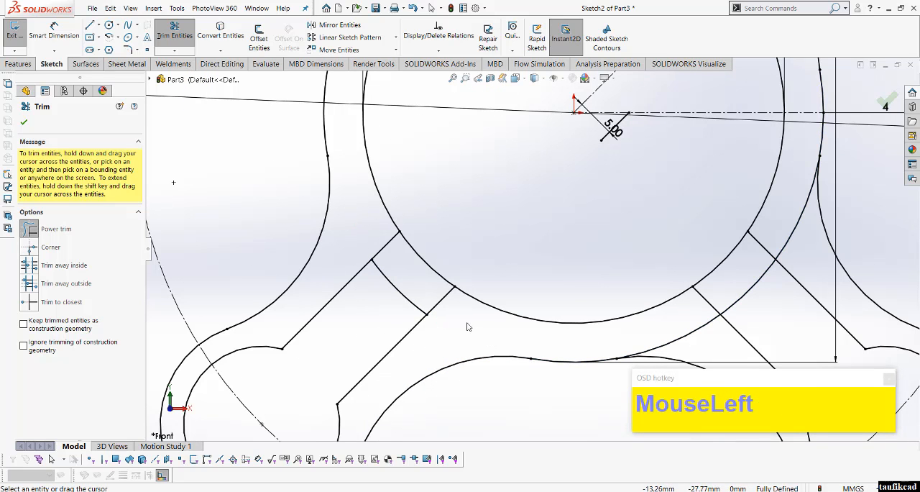
pyautogui.scroll(2, 415, 294)
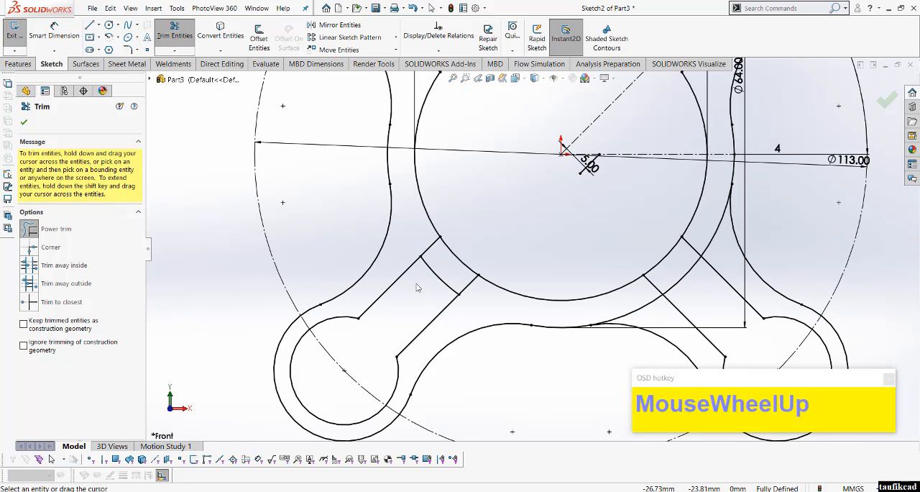
pyautogui.scroll(1, 416, 287)
pyautogui.scroll(-1, 467, 266)
pyautogui.click(472, 247)
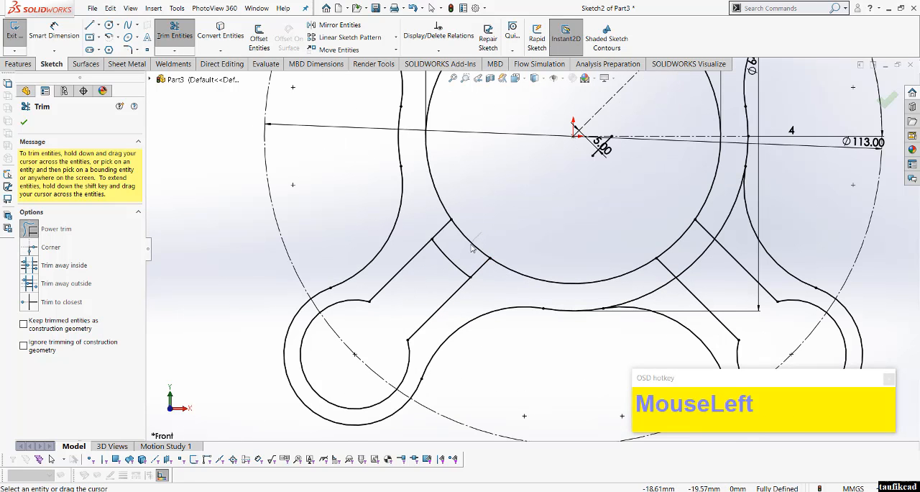
pyautogui.moveTo(472, 247)
pyautogui.mouseDown()
pyautogui.moveTo(448, 263)
pyautogui.moveTo(444, 279)
pyautogui.mouseUp()
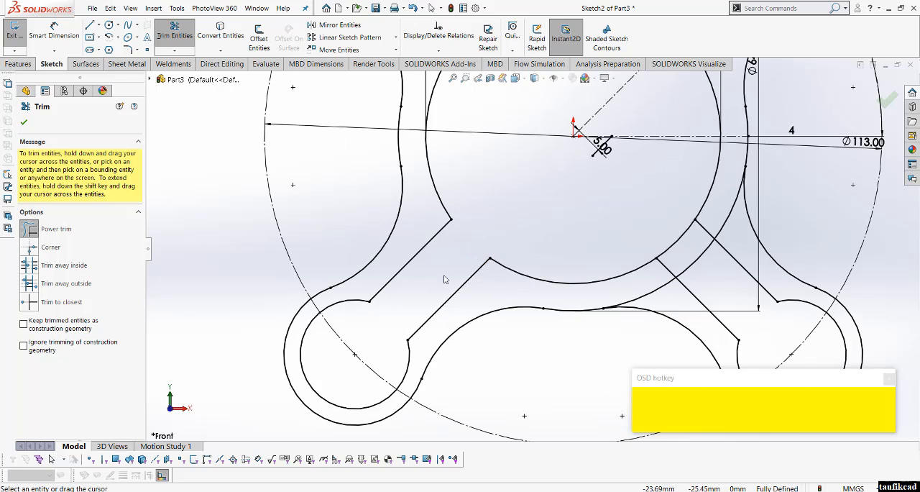
# Step: Trim the pieces of the 64 mm and 54 mm circles that cross the lower-right arm
pyautogui.scroll(1, 503, 278)
pyautogui.scroll(-1, 647, 244)
pyautogui.scroll(-1, 619, 270)
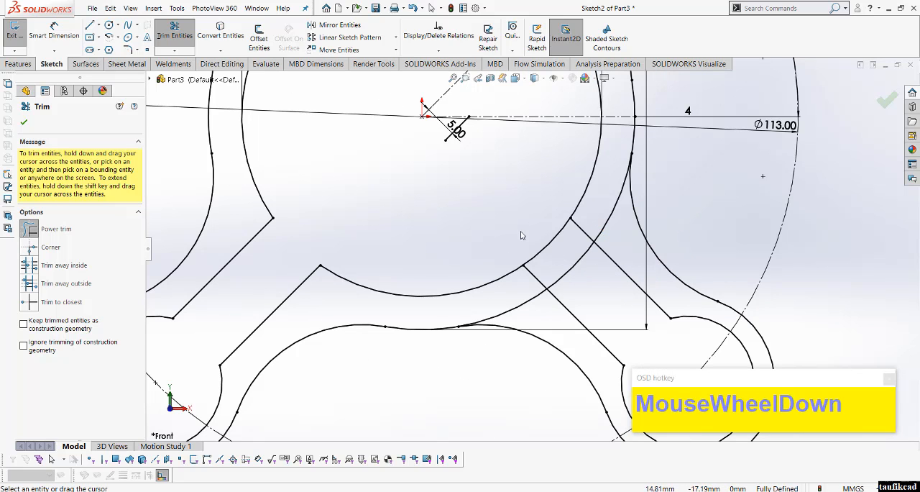
pyautogui.moveTo(529, 237); pyautogui.dragTo(587, 275)
pyautogui.moveTo(510, 298); pyautogui.dragTo(528, 312)
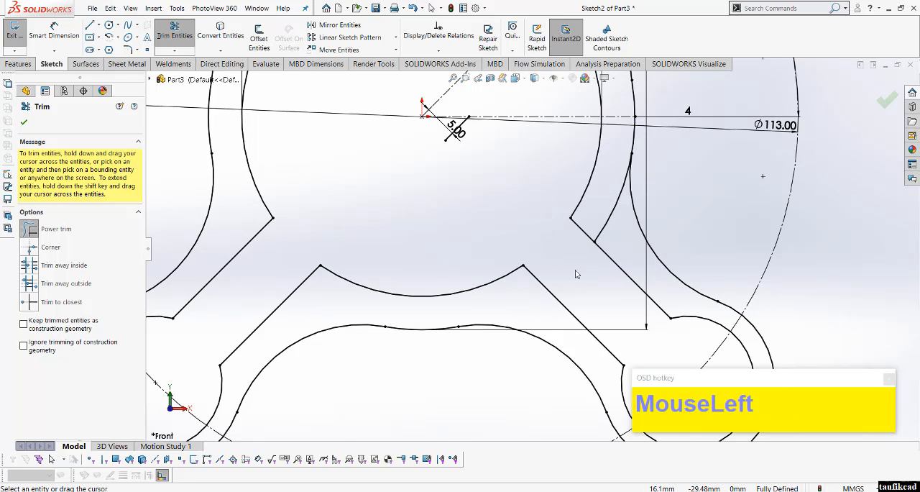
pyautogui.moveTo(592, 222); pyautogui.dragTo(617, 238)
pyautogui.scroll(2, 617, 295)
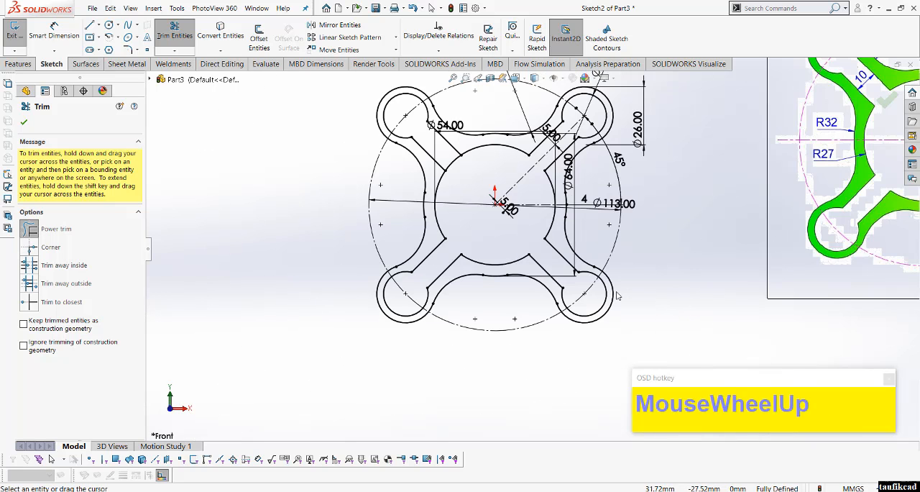
pyautogui.scroll(2, 618, 295)
pyautogui.scroll(-2, 865, 204)
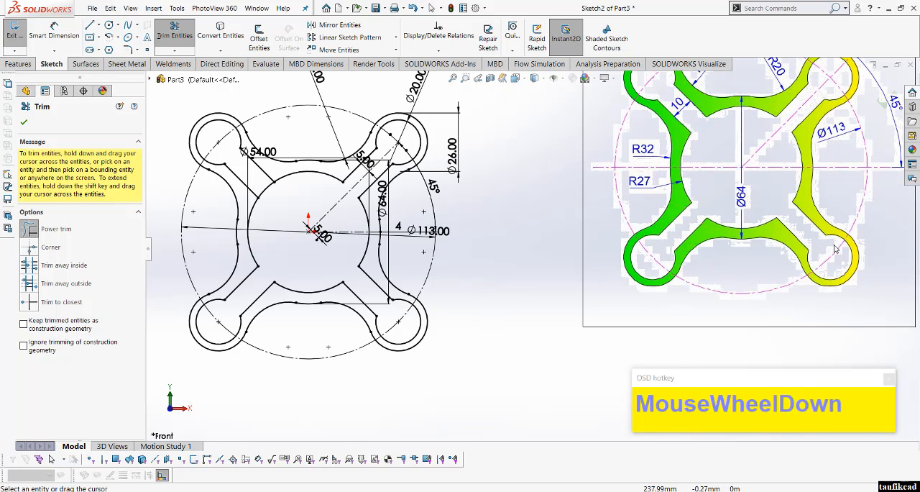
pyautogui.scroll(2, 655, 347)
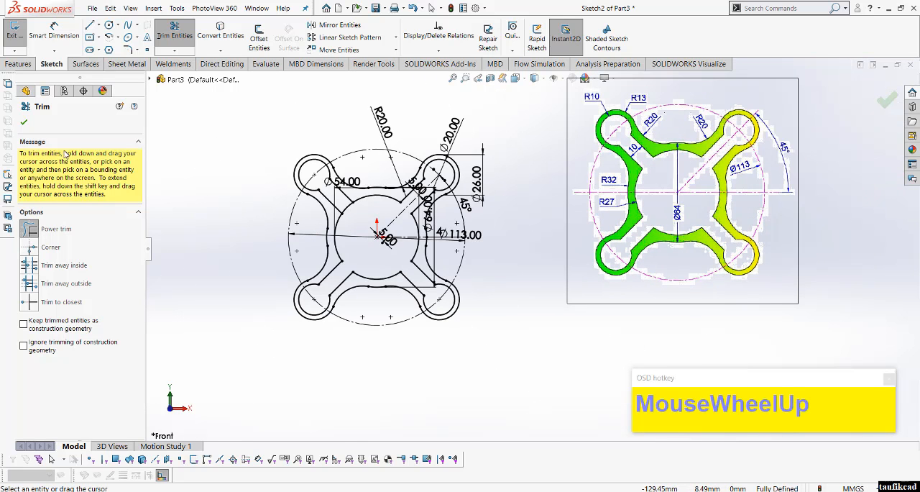
pyautogui.click(24, 122)
# Step: Trim the remaining piece of the 54 mm circle between the upper-left arm's edges and compare the outline with the reference drawing
pyautogui.scroll(-1, 425, 268)
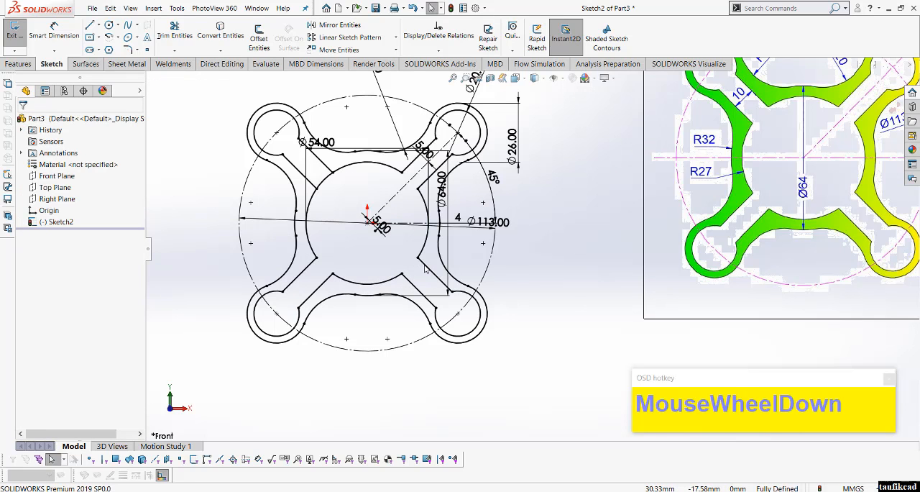
pyautogui.click(174, 32)
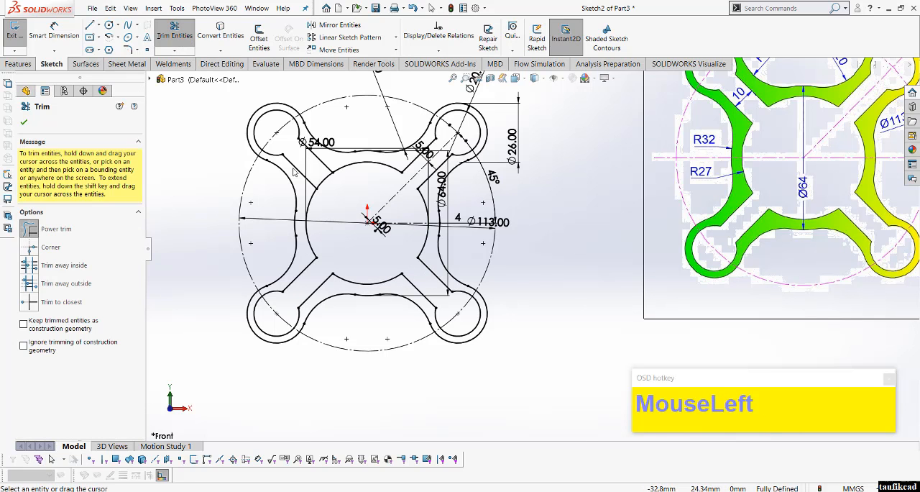
pyautogui.scroll(-2, 337, 183)
pyautogui.moveTo(387, 193)
pyautogui.mouseDown()
pyautogui.moveTo(370, 237)
pyautogui.moveTo(421, 247)
pyautogui.mouseUp()
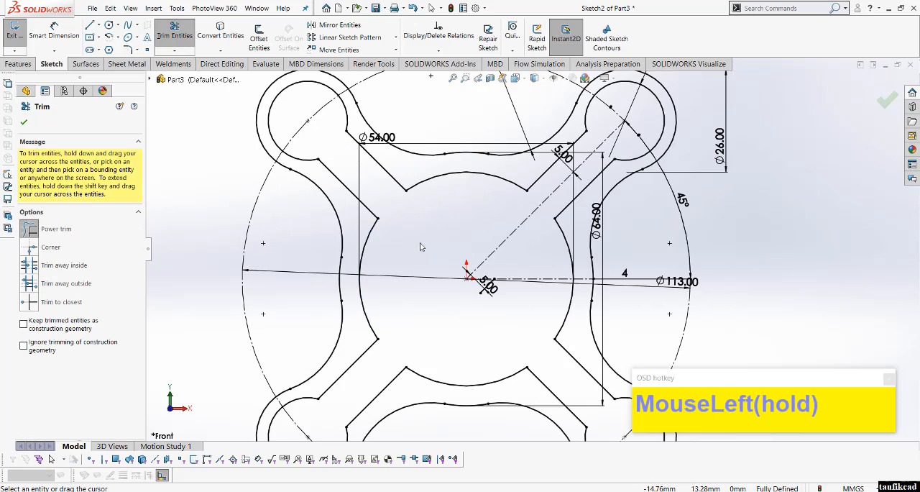
pyautogui.scroll(2, 426, 254)
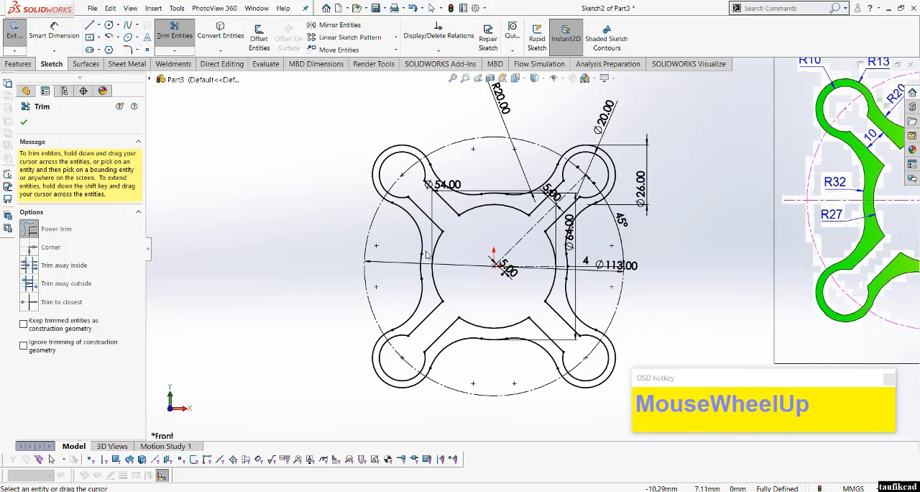
pyautogui.scroll(1, 426, 254)
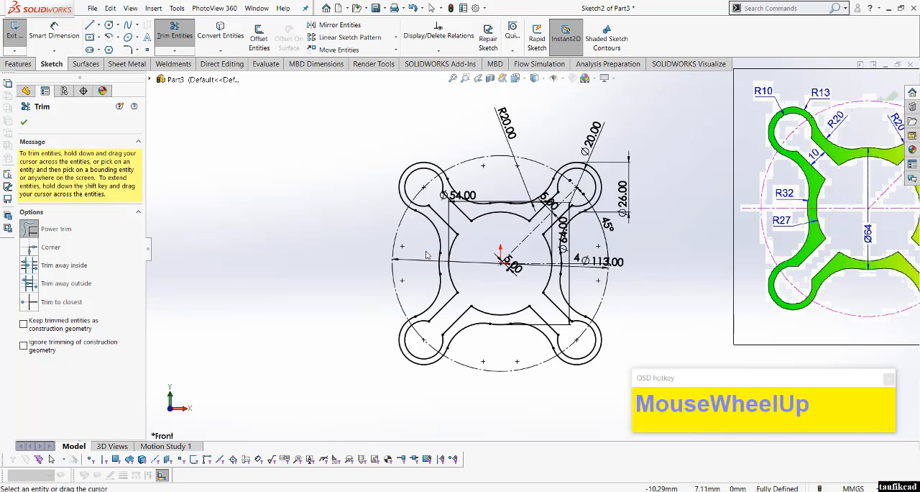
pyautogui.scroll(-2, 782, 260)
pyautogui.scroll(2, 729, 260)
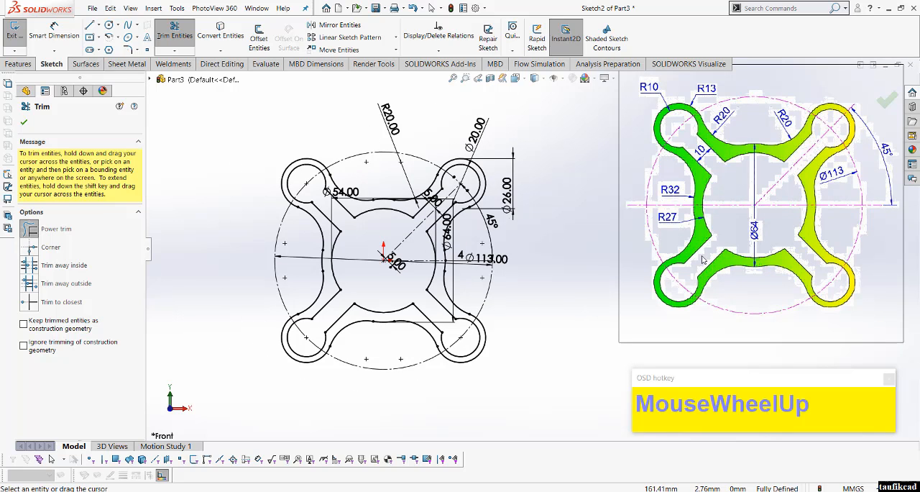
pyautogui.click(24, 122)
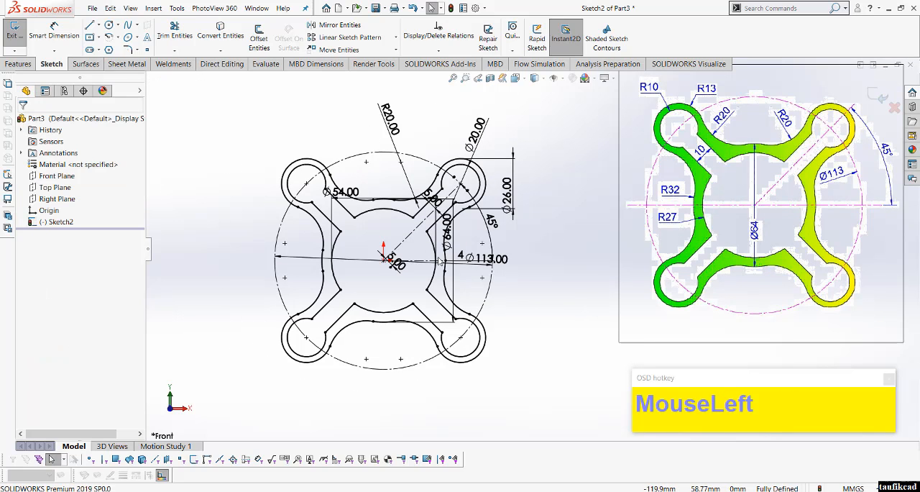
# Step: Move the reference picture closer to the sketched part so it sits level with the outline
pyautogui.click(615, 264)
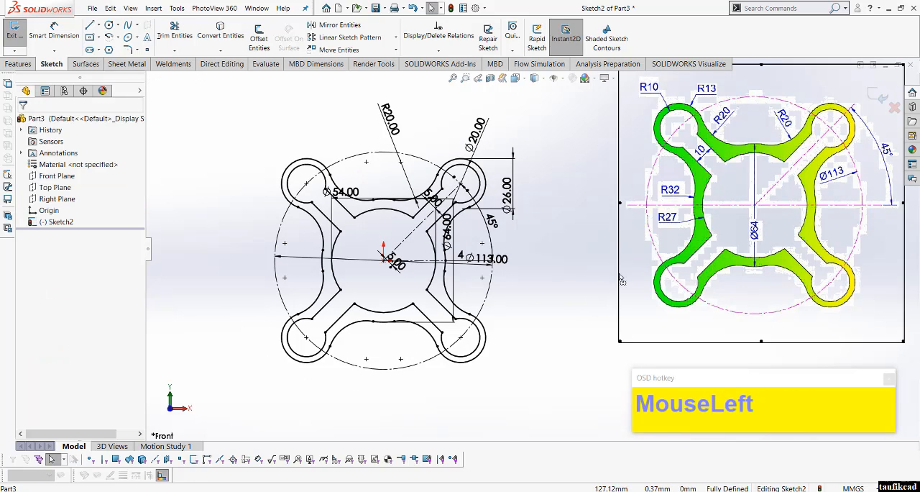
pyautogui.moveTo(629, 261); pyautogui.dragTo(555, 319)
pyautogui.click(511, 383)
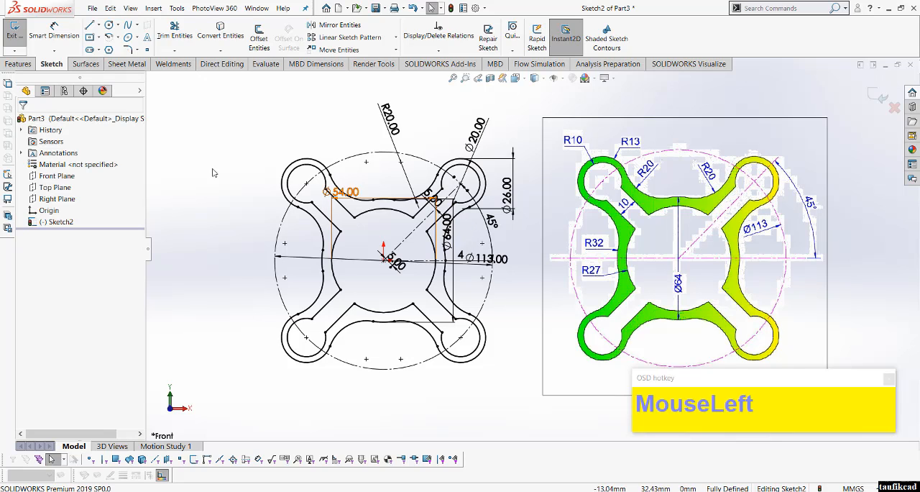
# Step: Start a boss extrusion of the sketch with the inner cross-shaped region and the surrounding frame region as contours
pyautogui.click(18, 64)
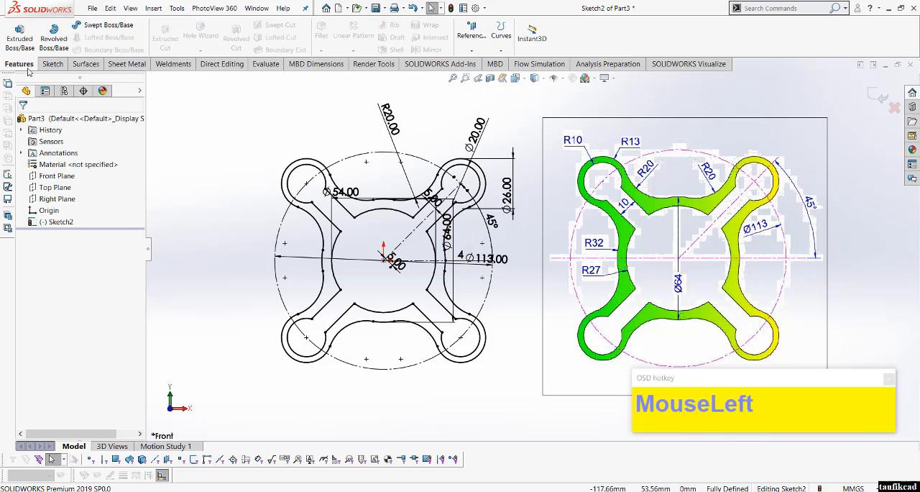
pyautogui.click(32, 41)
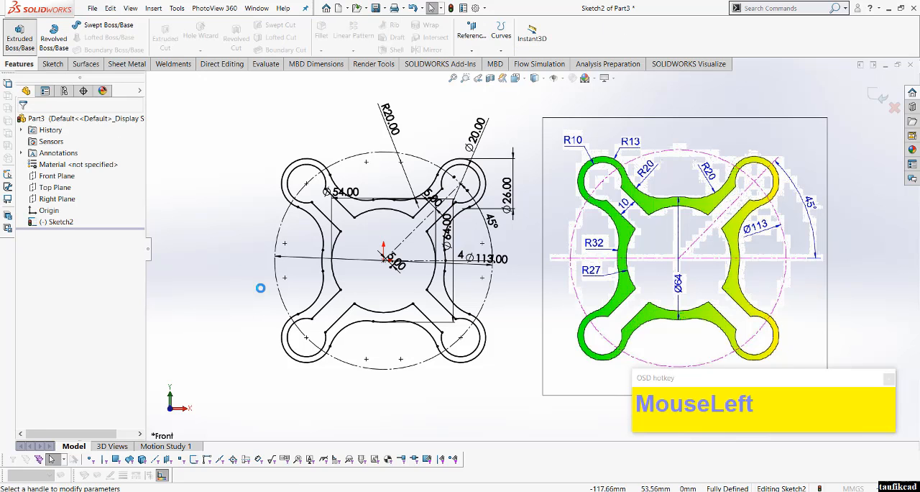
pyautogui.scroll(-2, 422, 253)
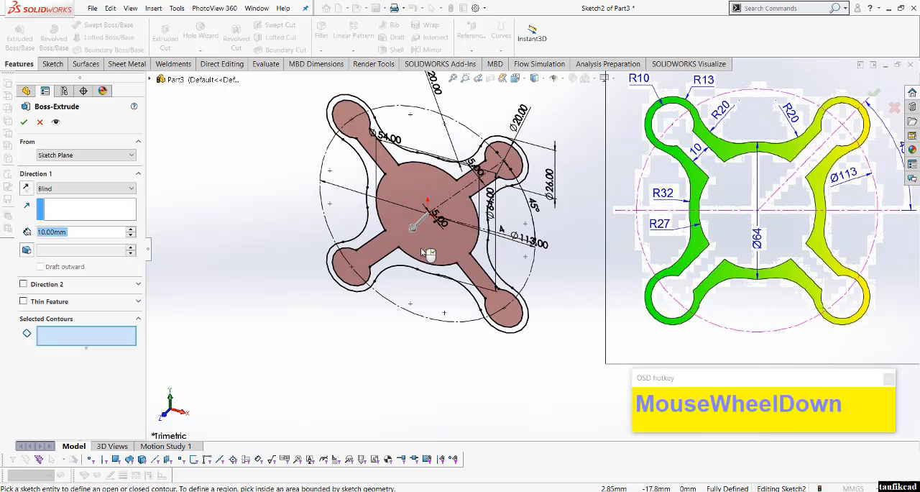
pyautogui.click(421, 247)
pyautogui.click(361, 240)
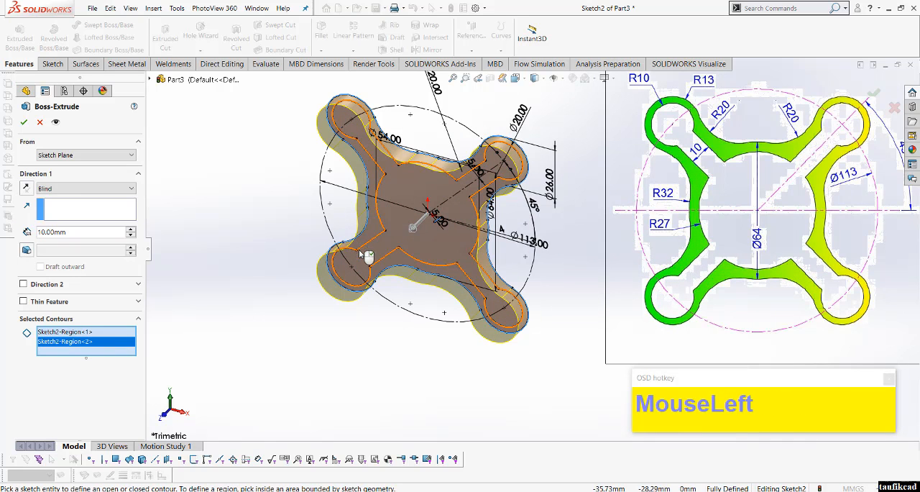
# Step: Extrude the selected contours 60 mm with the Mid Plane end condition
pyautogui.click(88, 189)
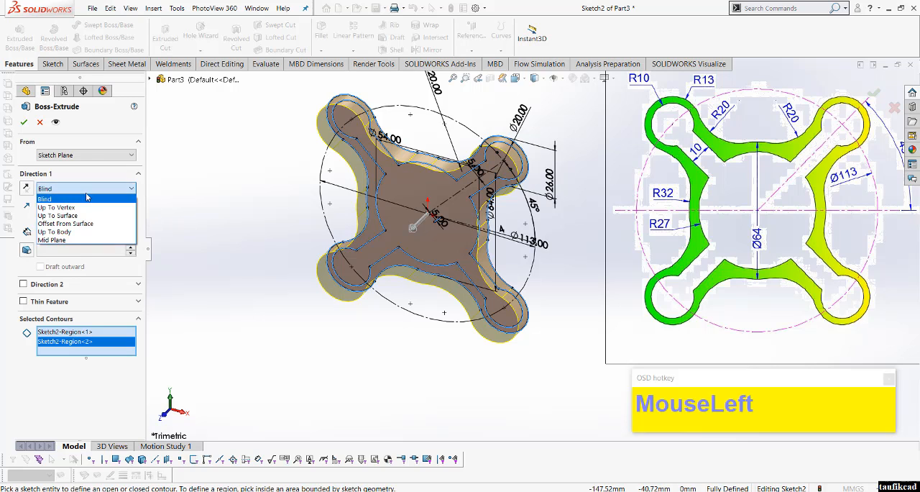
pyautogui.click(79, 243)
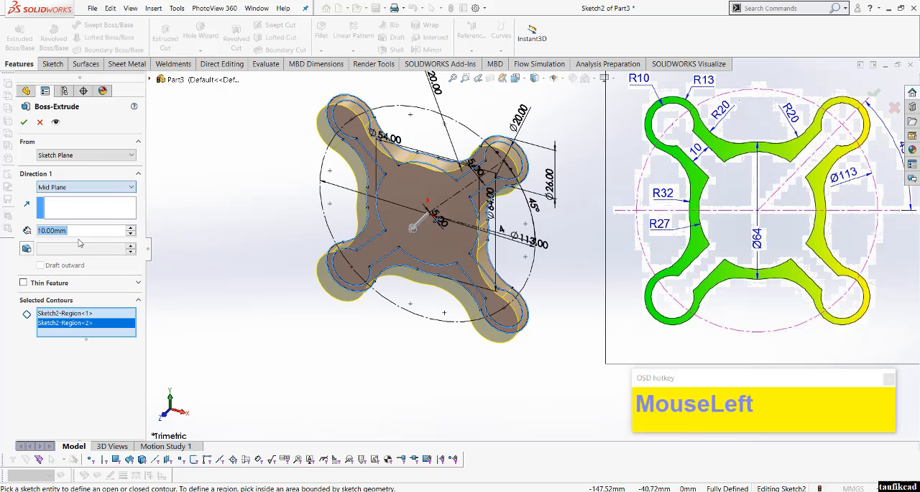
pyautogui.click(132, 228)
pyautogui.click(132, 228)
pyautogui.click(132, 228)
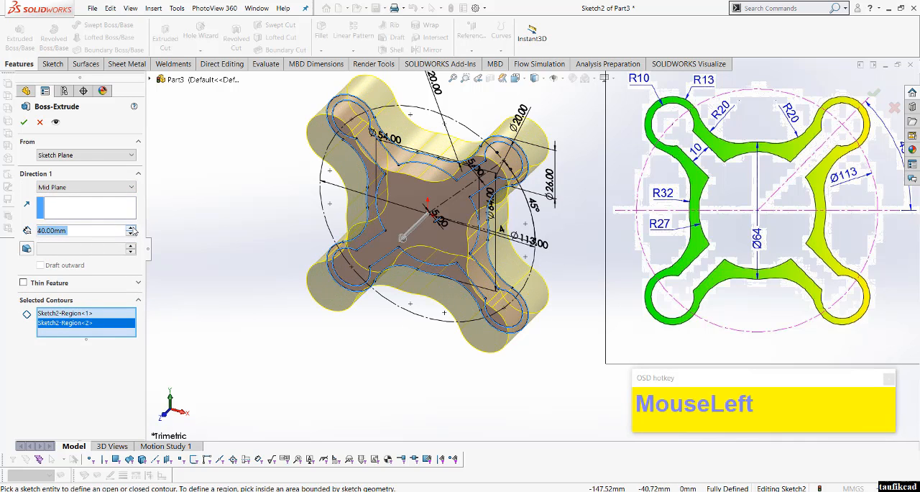
pyautogui.click(132, 228)
pyautogui.click(132, 228)
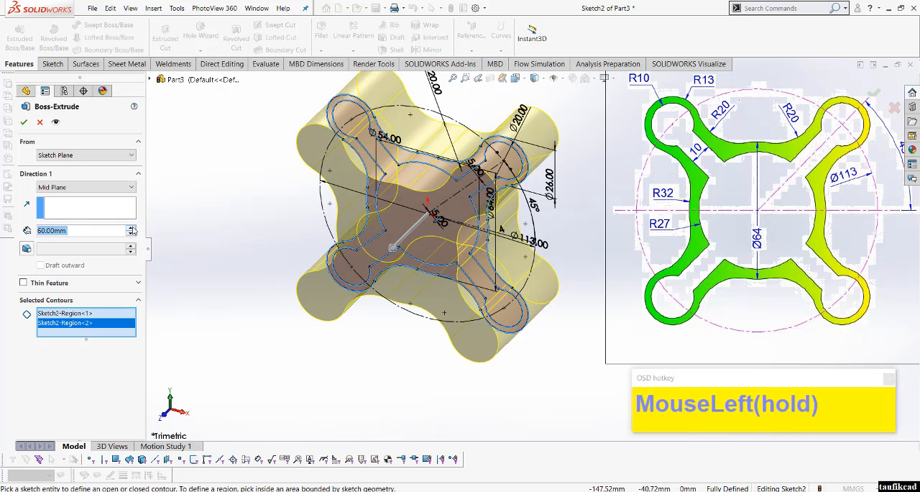
pyautogui.click(30, 124)
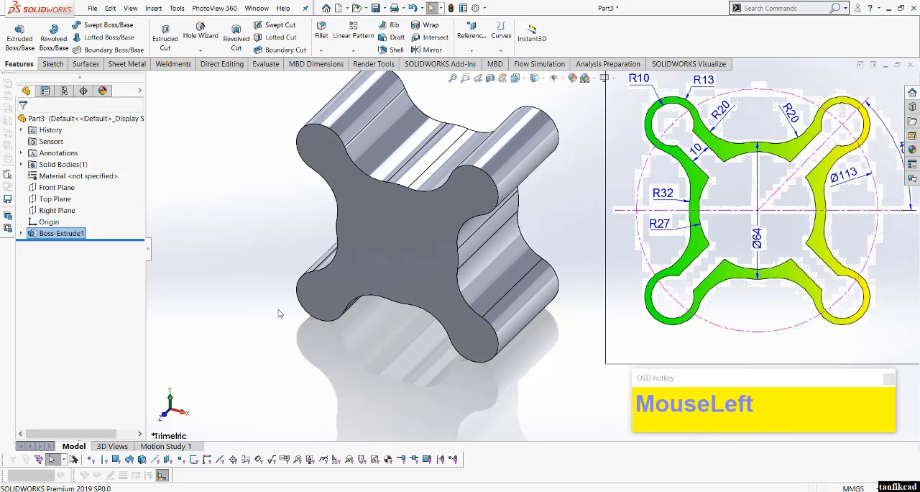
# Step: Edit the extrusion and remove the surrounding frame region from its selected contours
pyautogui.click(194, 261)
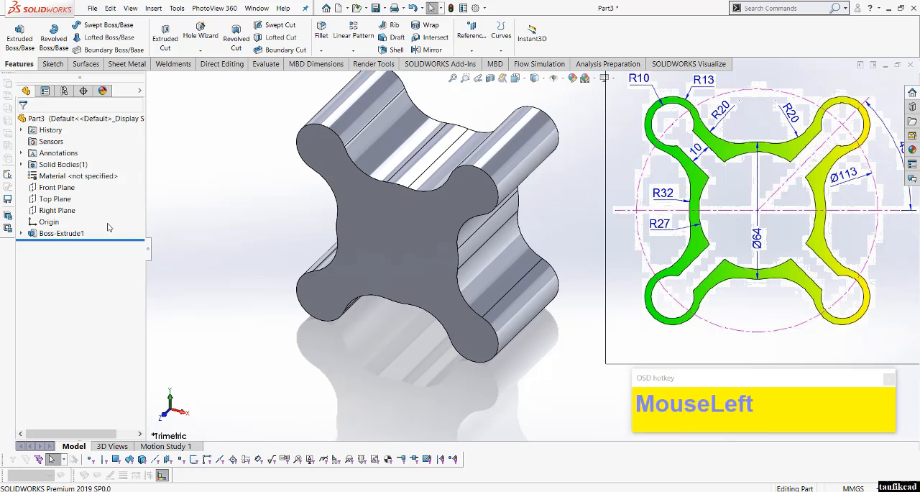
pyautogui.click(81, 234)
pyautogui.click(96, 207)
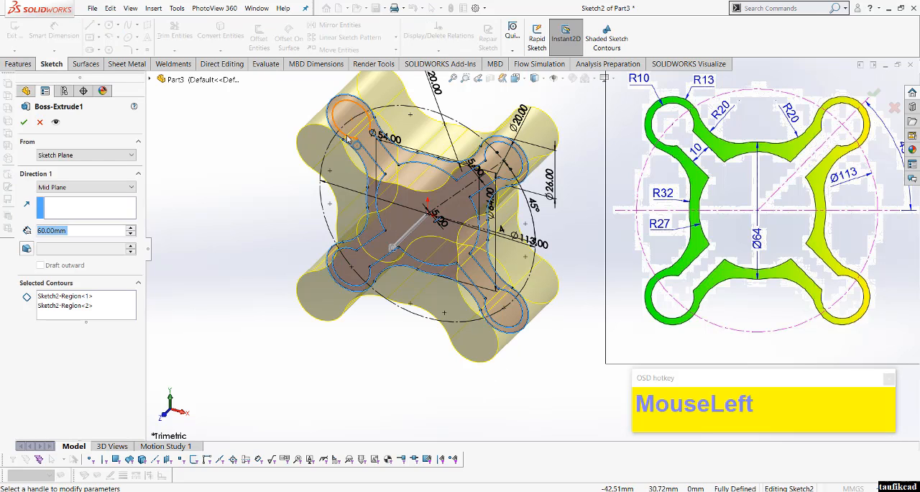
pyautogui.click(347, 139)
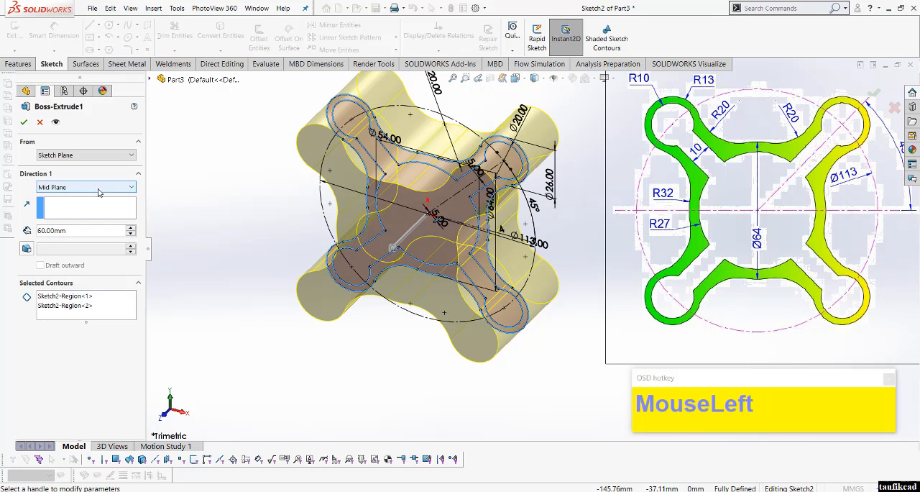
pyautogui.click(79, 301)
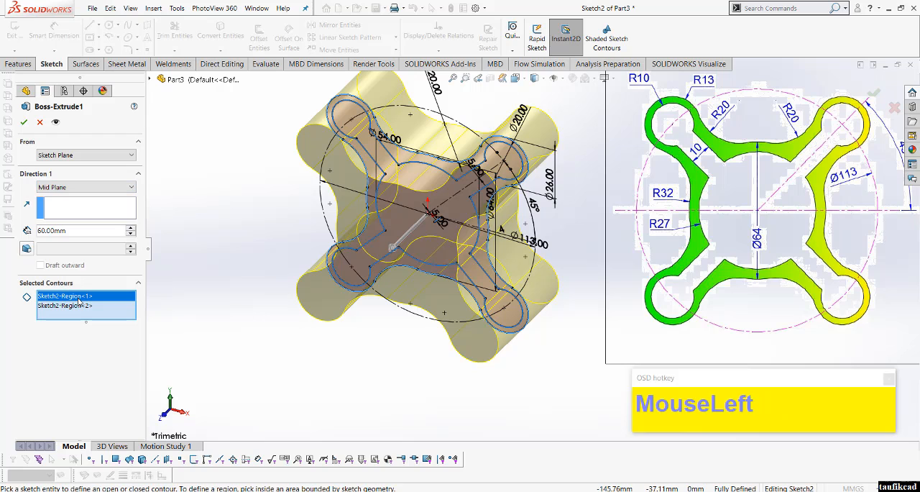
pyautogui.click(77, 306)
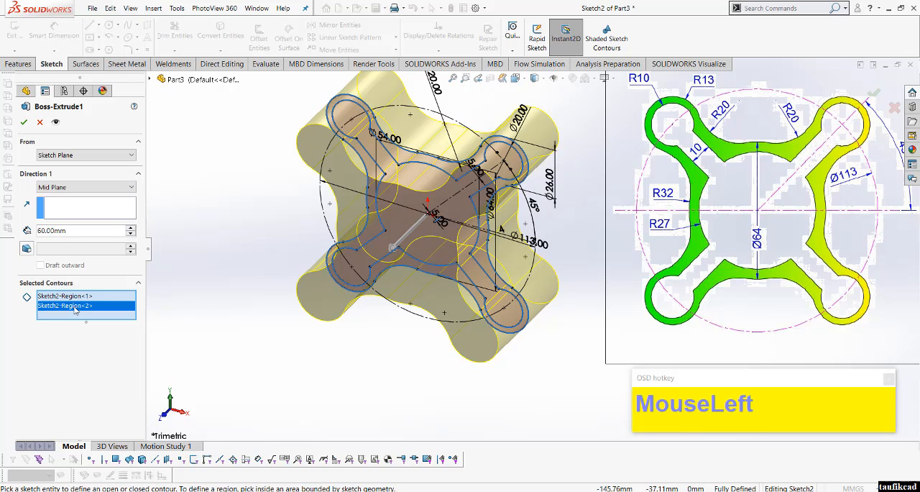
pyautogui.rightClick(76, 308)
pyautogui.click(94, 326)
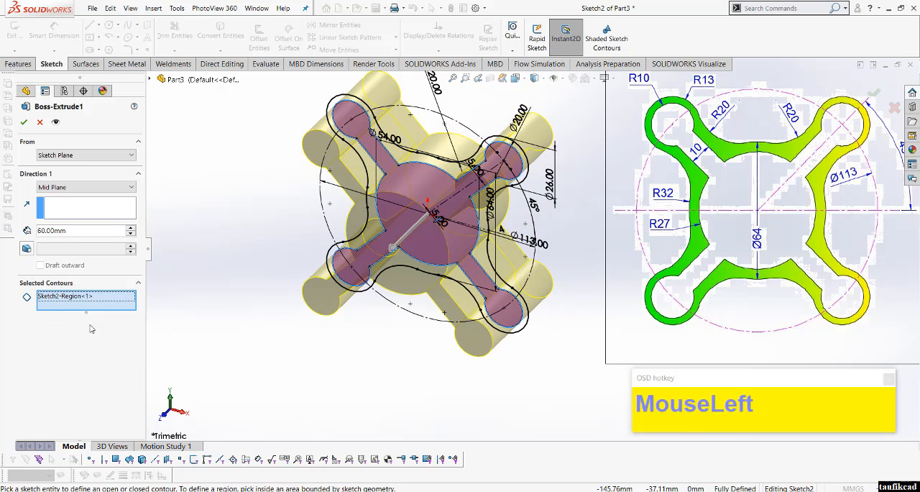
pyautogui.click(24, 123)
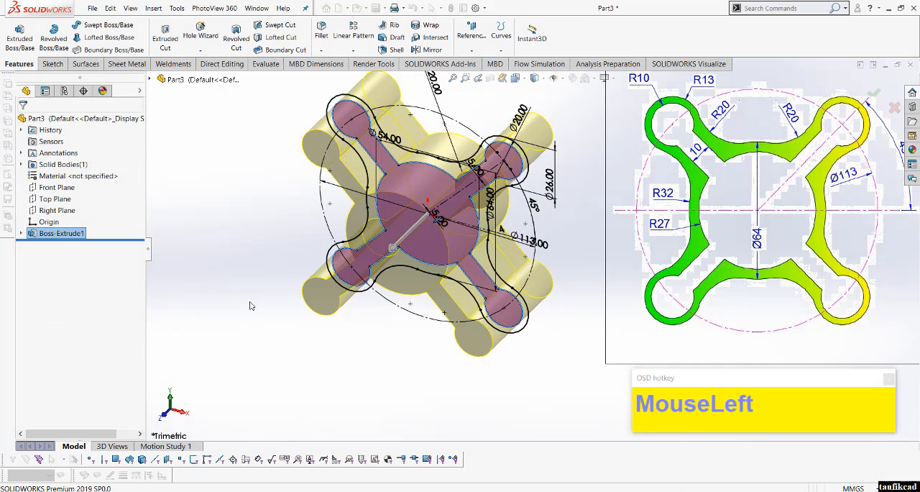
pyautogui.moveTo(255, 305); pyautogui.dragTo(394, 265, button='middle')
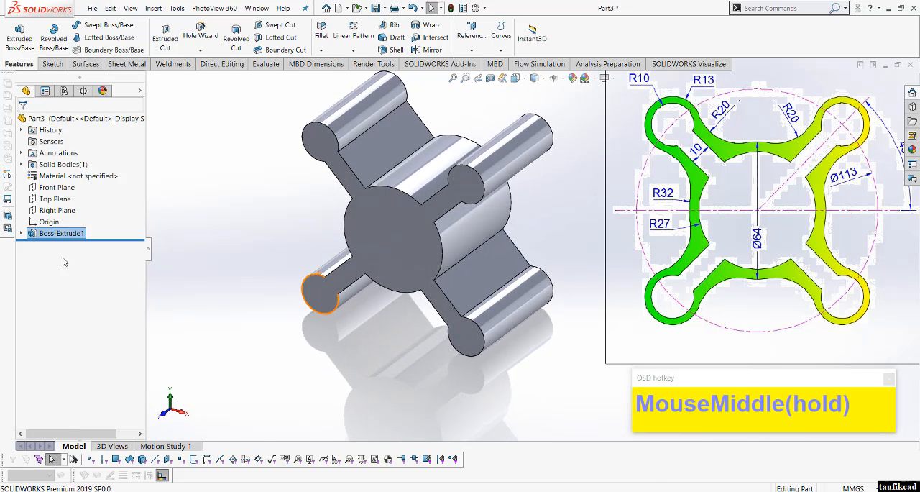
# Step: Edit the extrusion again and add the surrounding frame region to its selected contours
pyautogui.rightClick(50, 234)
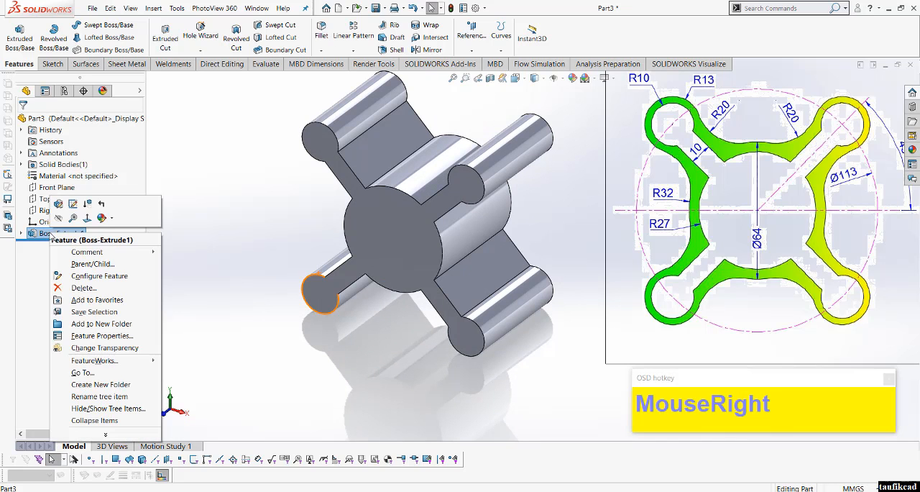
pyautogui.click(59, 201)
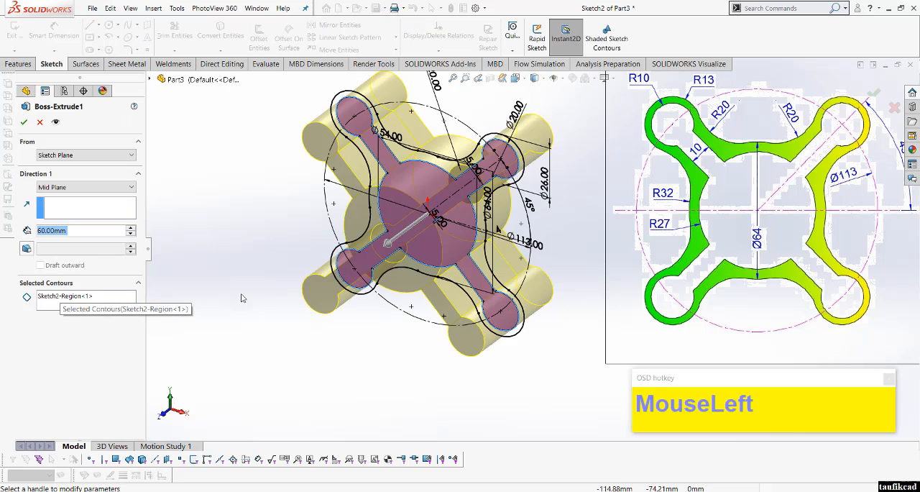
pyautogui.moveTo(309, 230); pyautogui.dragTo(365, 214, button='middle')
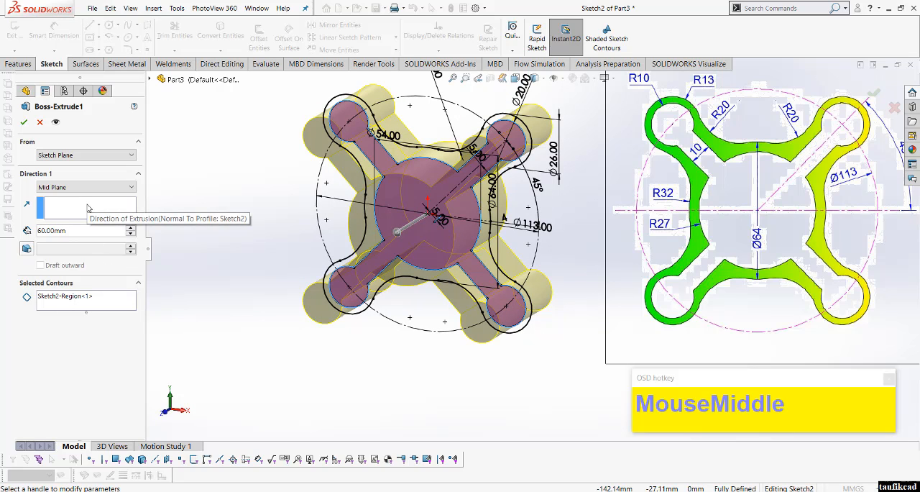
pyautogui.click(107, 305)
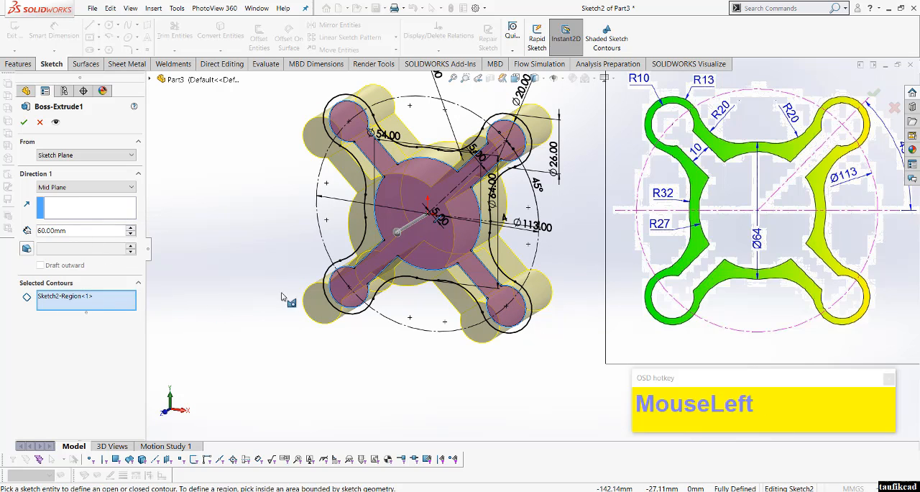
pyautogui.click(369, 242)
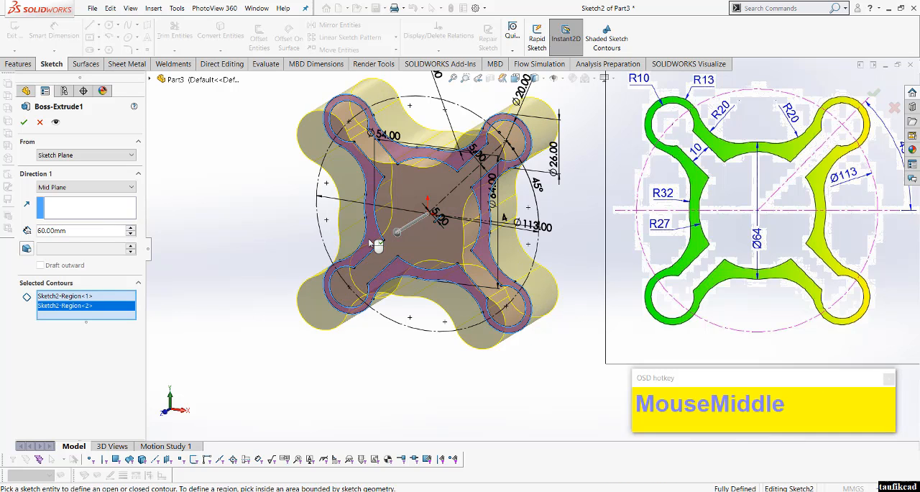
pyautogui.moveTo(369, 242)
pyautogui.mouseDown(button='middle')
pyautogui.moveTo(292, 274)
pyautogui.moveTo(152, 269)
pyautogui.moveTo(205, 225)
pyautogui.mouseUp(button='middle')
pyautogui.click(24, 122)
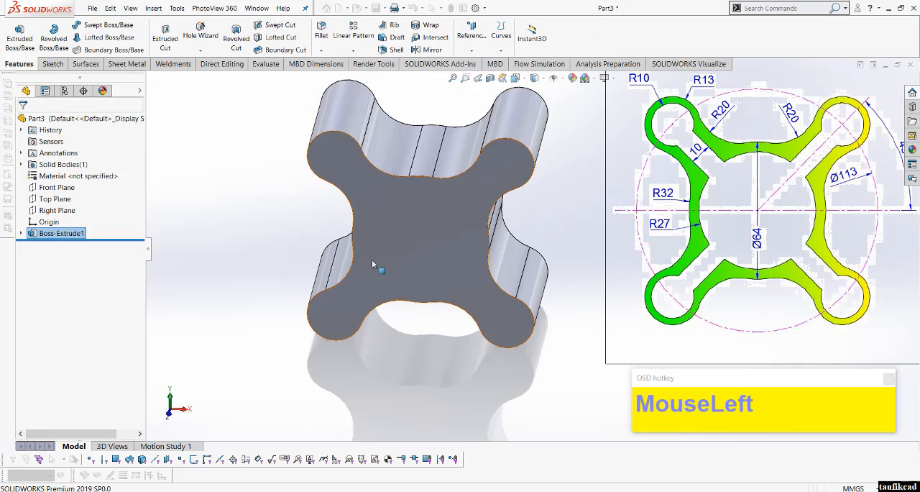
pyautogui.moveTo(374, 275); pyautogui.dragTo(324, 225, button='middle')
pyautogui.click(324, 225)
pyautogui.click(391, 211)
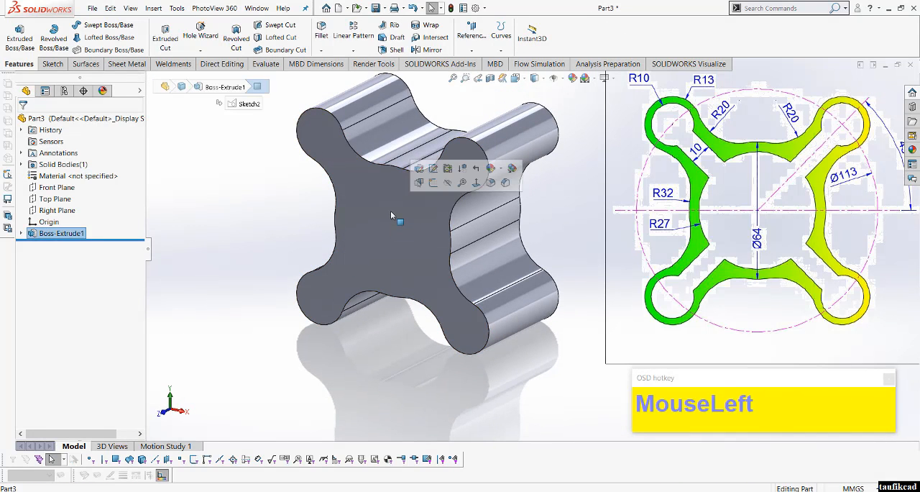
pyautogui.click(434, 183)
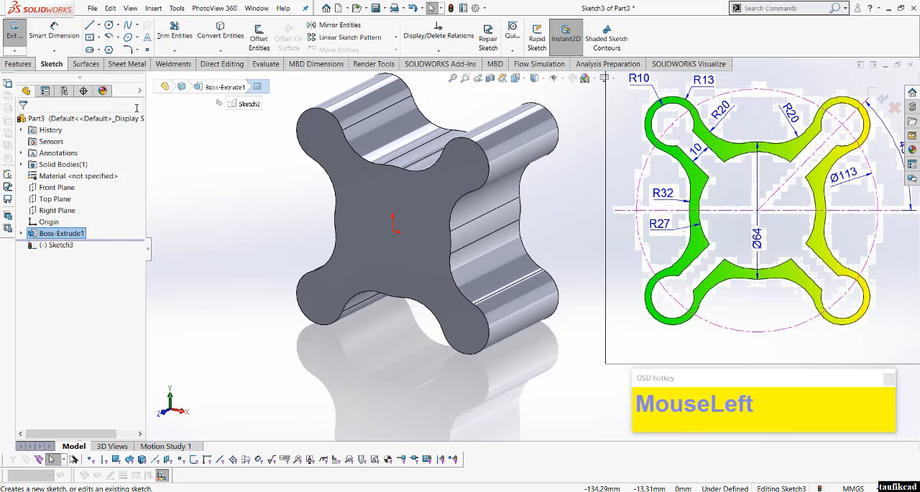
pyautogui.scroll(4, 209, 180)
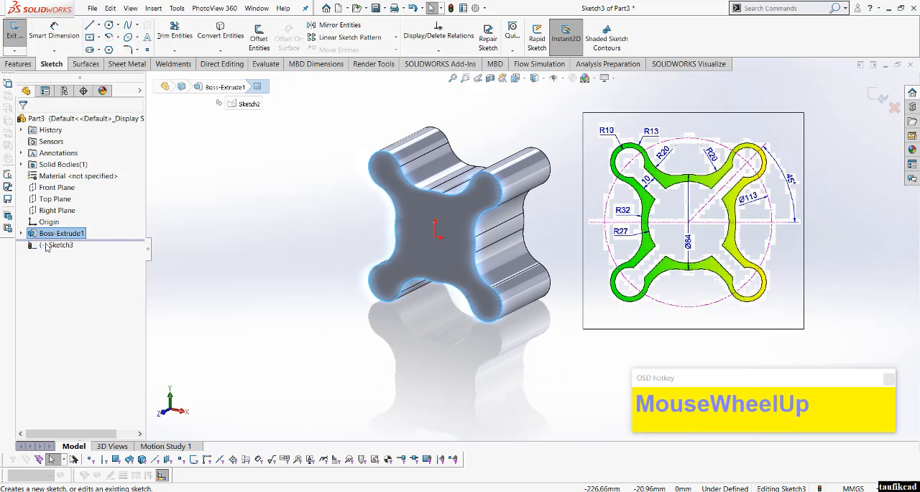
pyautogui.click(244, 155)
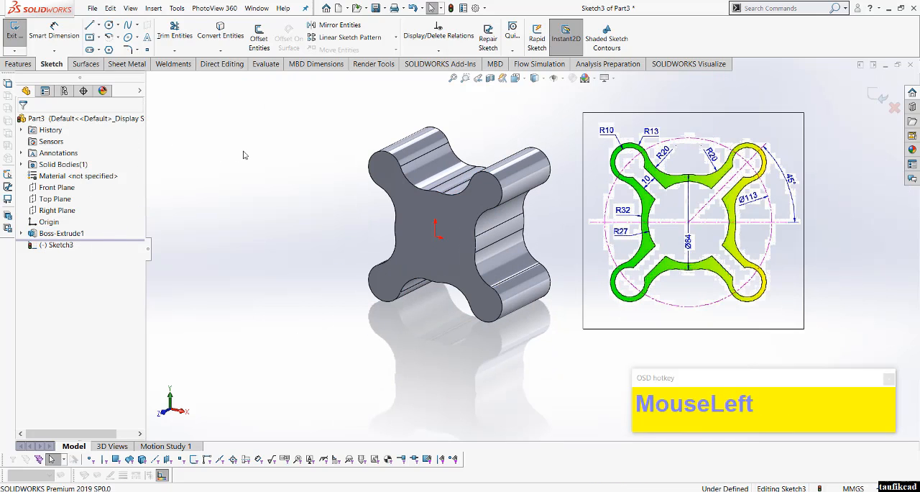
pyautogui.click(876, 95)
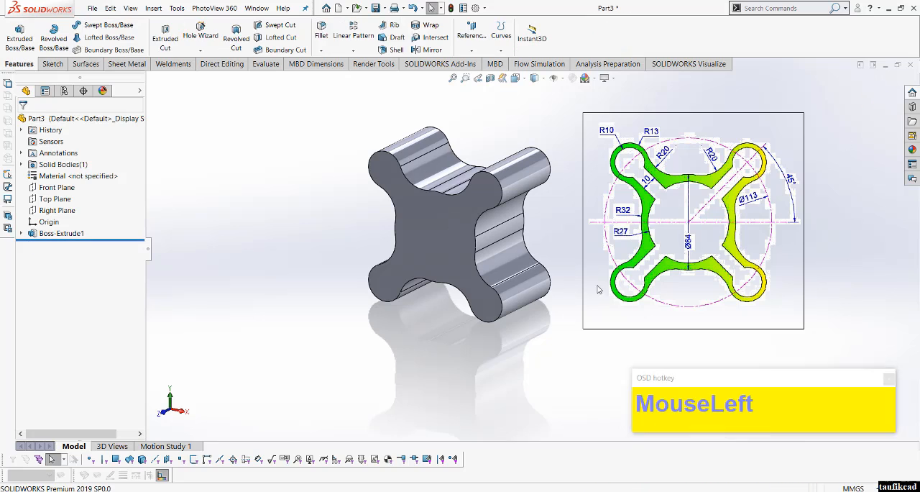
pyautogui.click(440, 241)
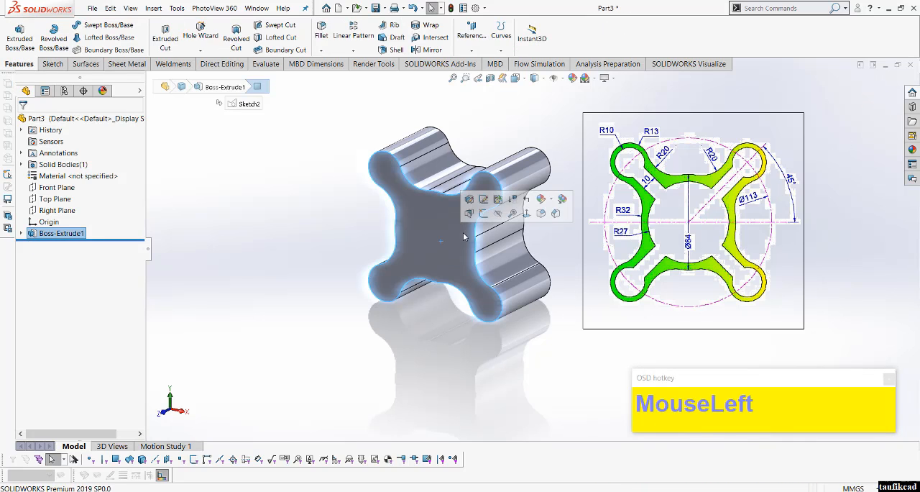
pyautogui.click(485, 219)
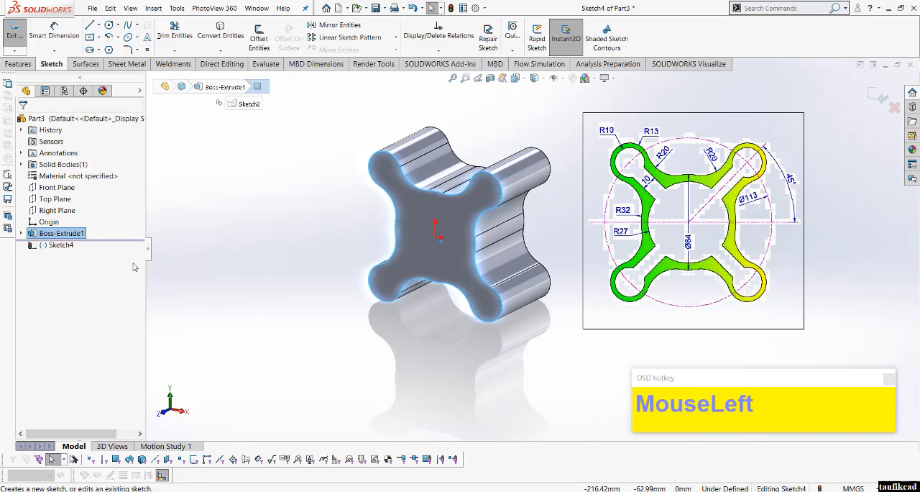
pyautogui.scroll(2, 531, 248)
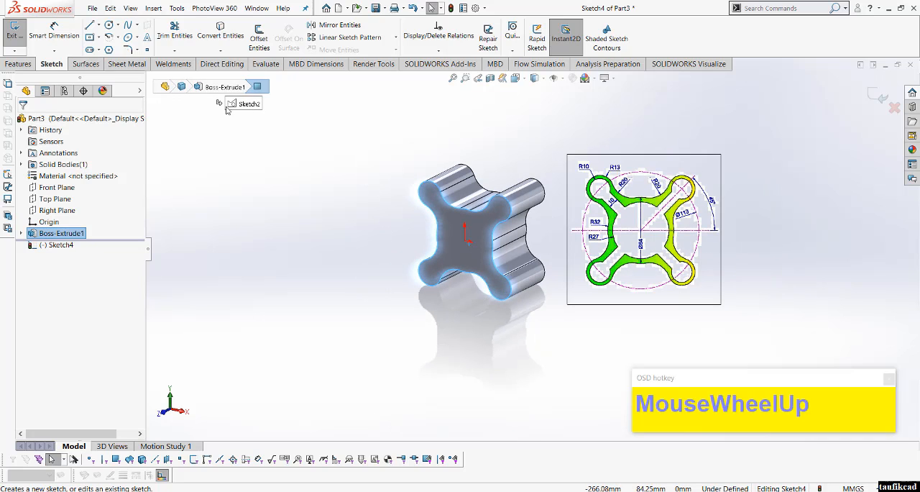
pyautogui.click(220, 106)
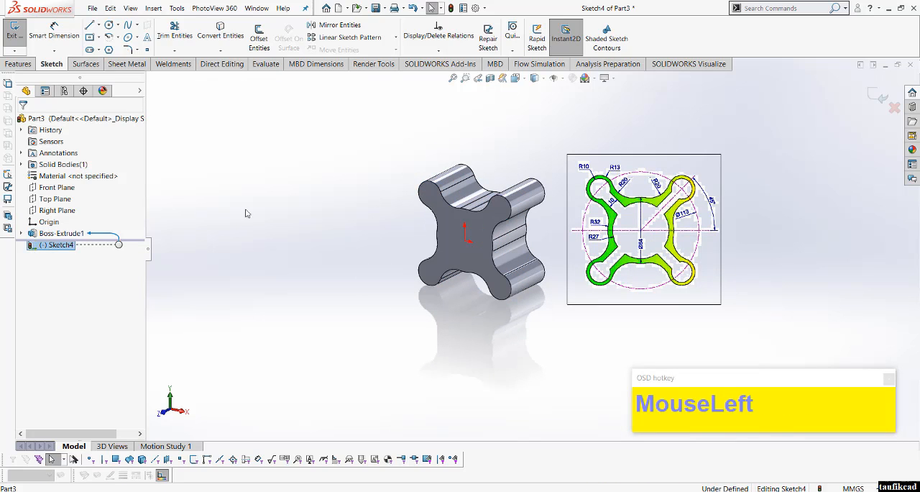
pyautogui.click(874, 95)
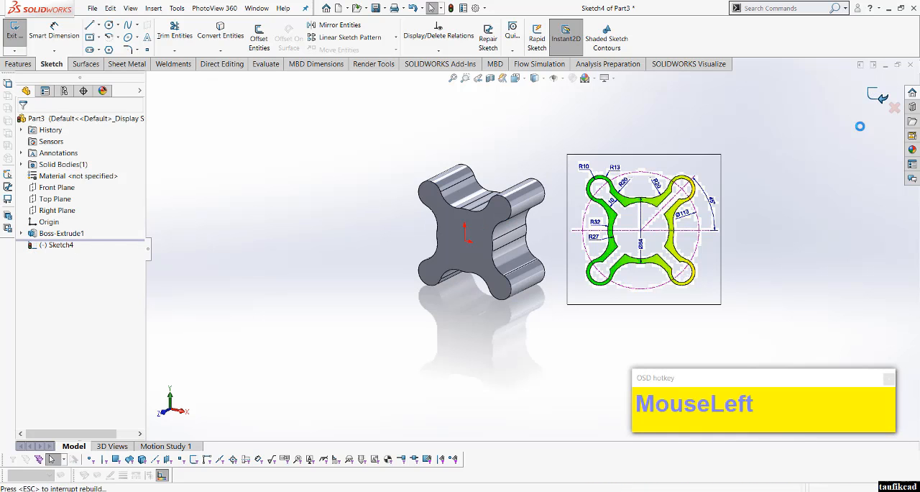
# Step: Open the boss extrusion's sketch for editing, check it in the front view against the reference drawing, and exit the sketch
pyautogui.scroll(-2, 569, 224)
pyautogui.scroll(-3, 503, 229)
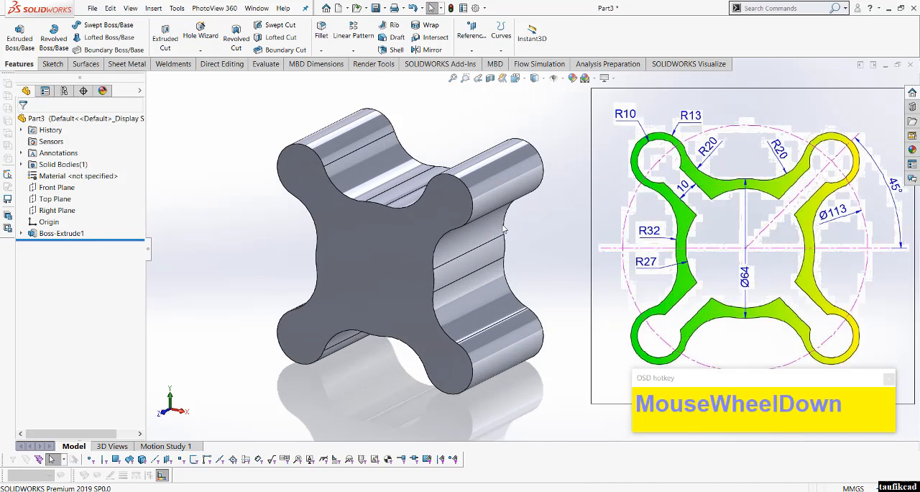
pyautogui.moveTo(503, 228)
pyautogui.mouseDown(button='middle')
pyautogui.moveTo(432, 232)
pyautogui.moveTo(532, 238)
pyautogui.moveTo(504, 239)
pyautogui.moveTo(513, 222)
pyautogui.mouseUp(button='middle')
pyautogui.scroll(3, 513, 219)
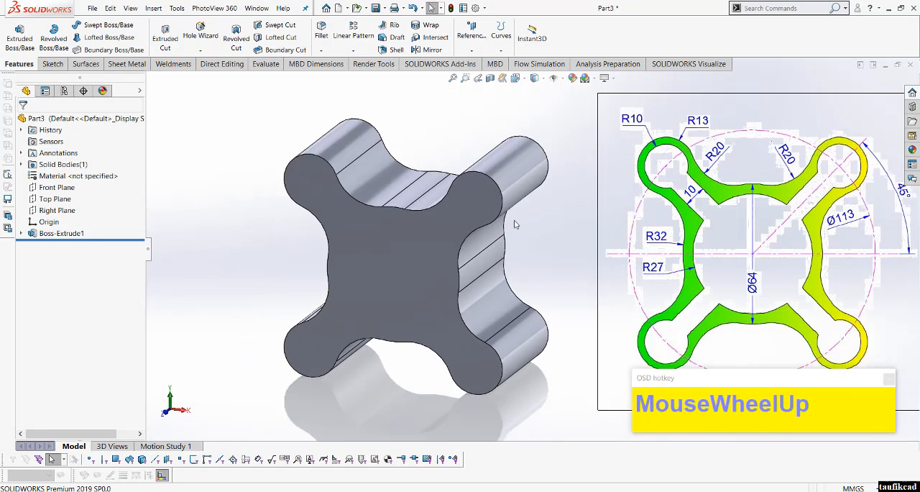
pyautogui.click(21, 234)
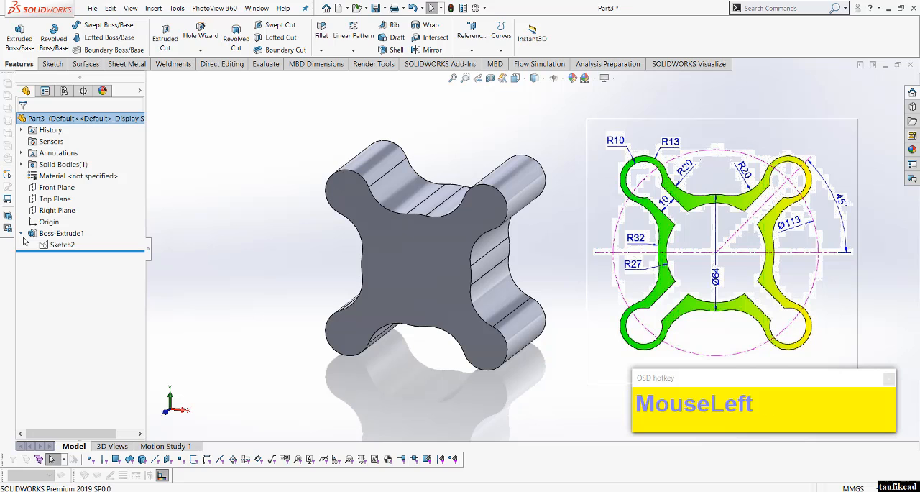
pyautogui.click(62, 246)
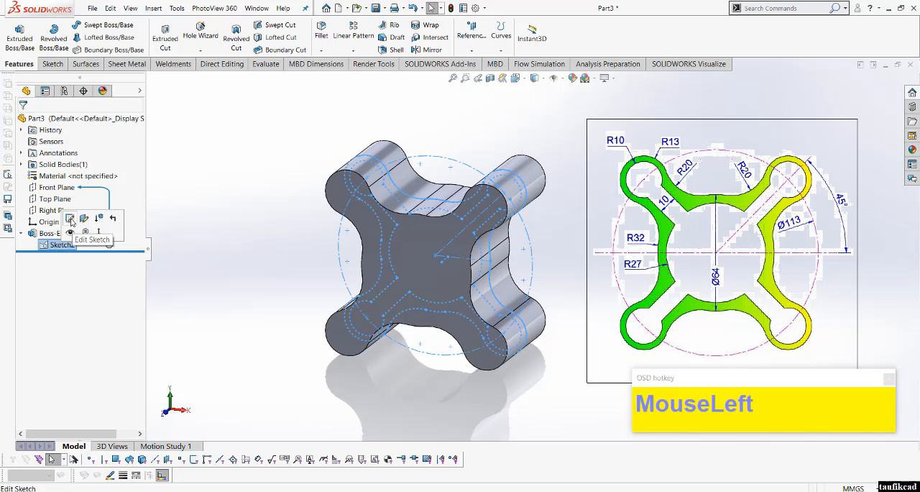
pyautogui.click(73, 220)
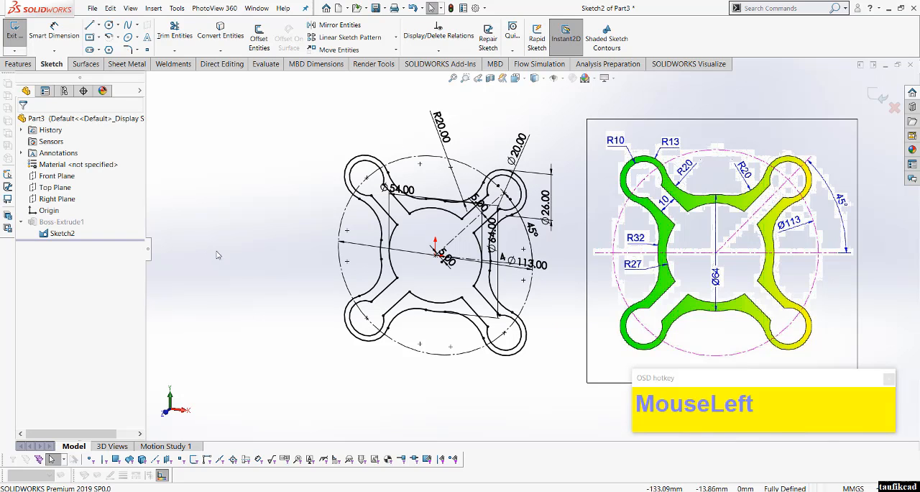
pyautogui.click(534, 78)
pyautogui.click(529, 122)
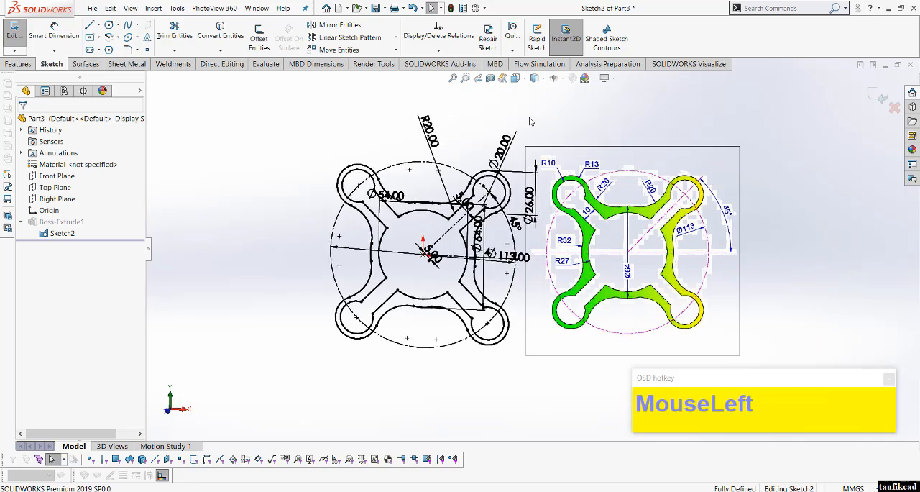
pyautogui.scroll(-2, 636, 124)
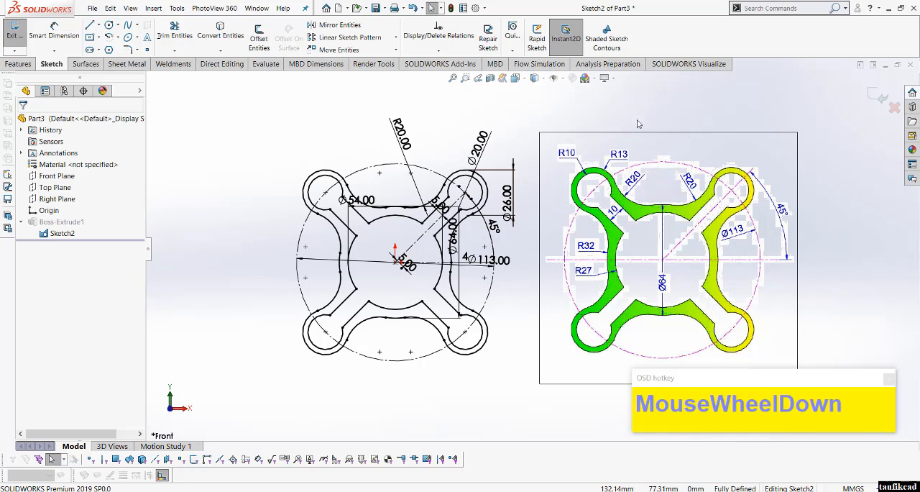
pyautogui.click(661, 110)
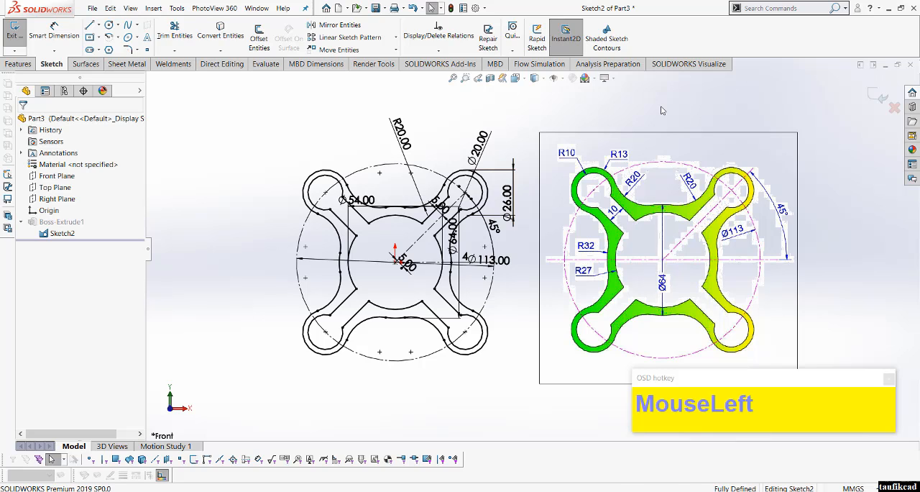
pyautogui.click(876, 96)
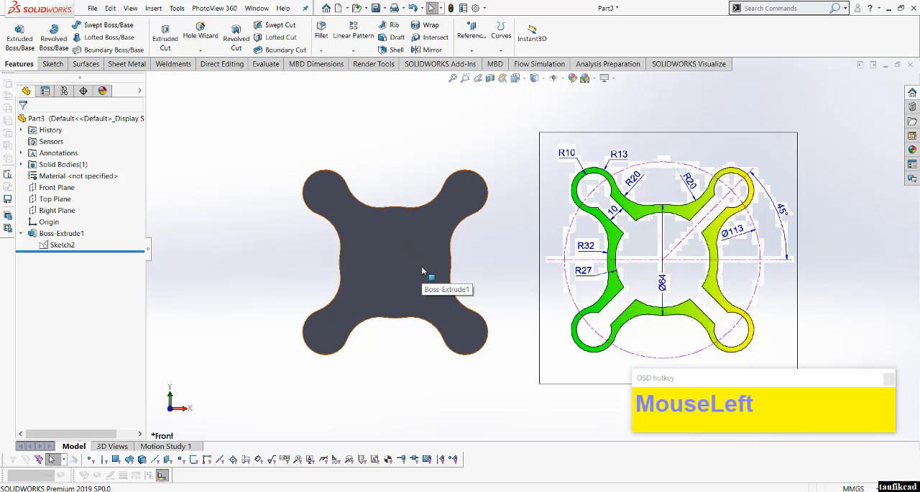
# Step: Show the boss extrusion's sketch and start a new sketch on the part's front face
pyautogui.click(60, 246)
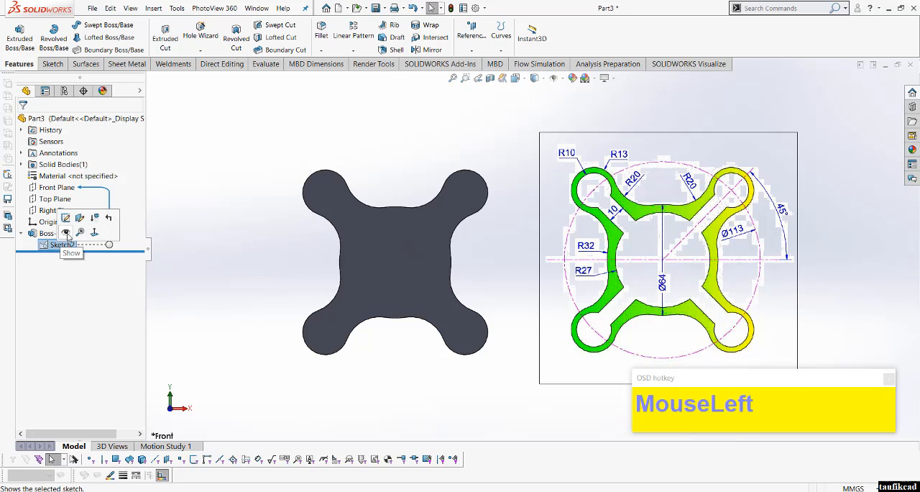
pyautogui.click(66, 231)
pyautogui.scroll(-3, 407, 265)
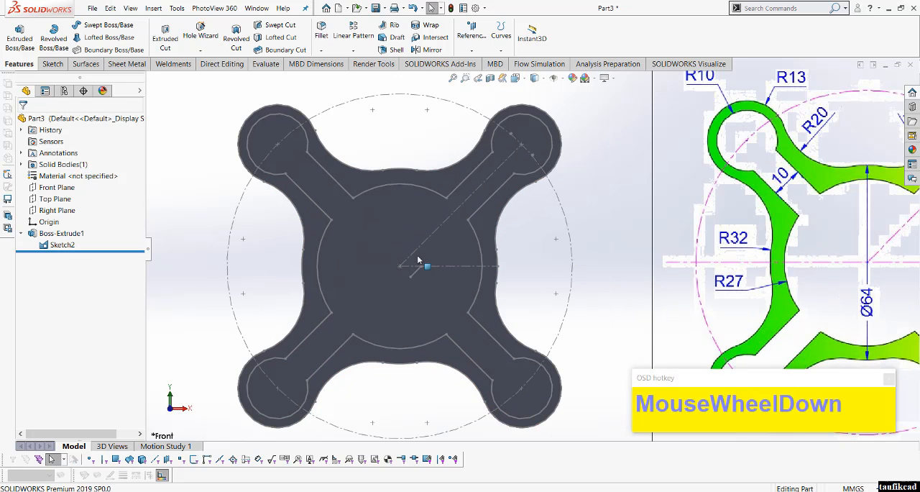
pyautogui.click(483, 220)
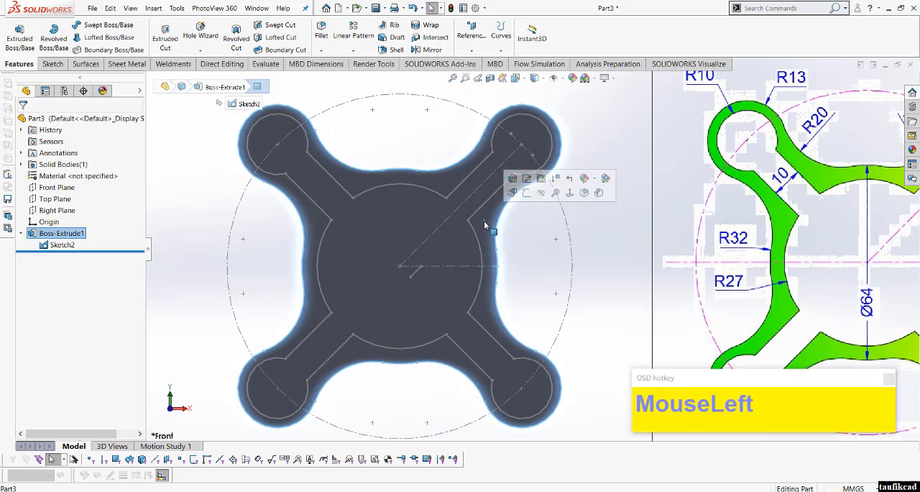
pyautogui.click(527, 197)
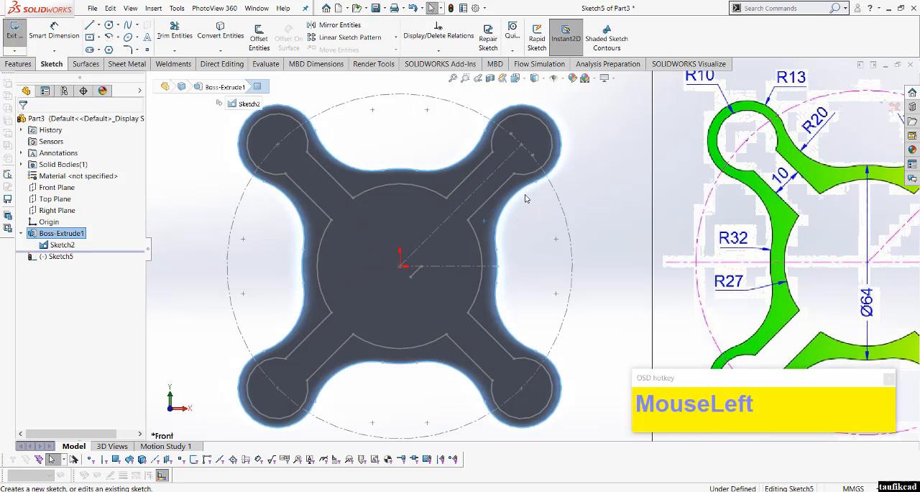
# Step: Select the chain of the inner cross-shaped outline with its four round ends and convert it into entities of the new sketch
pyautogui.click(331, 181)
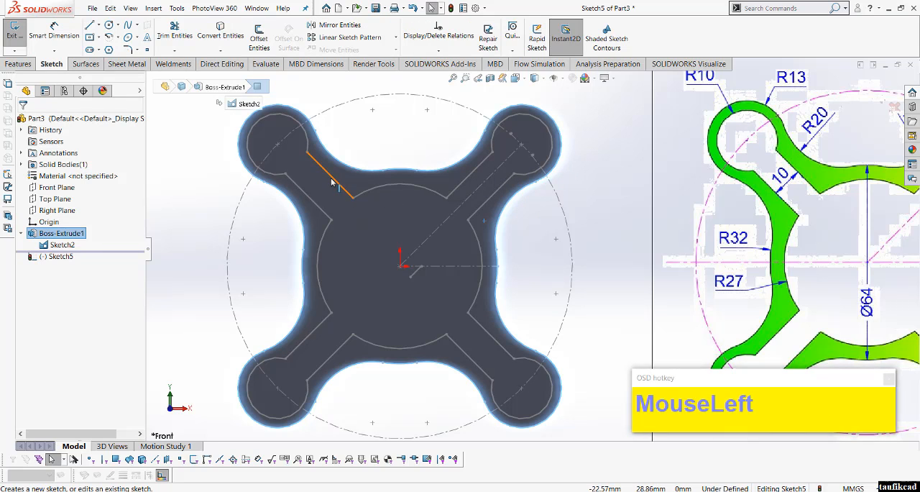
pyautogui.keyDown('ctrl'); pyautogui.click(308, 145); pyautogui.keyUp('ctrl')
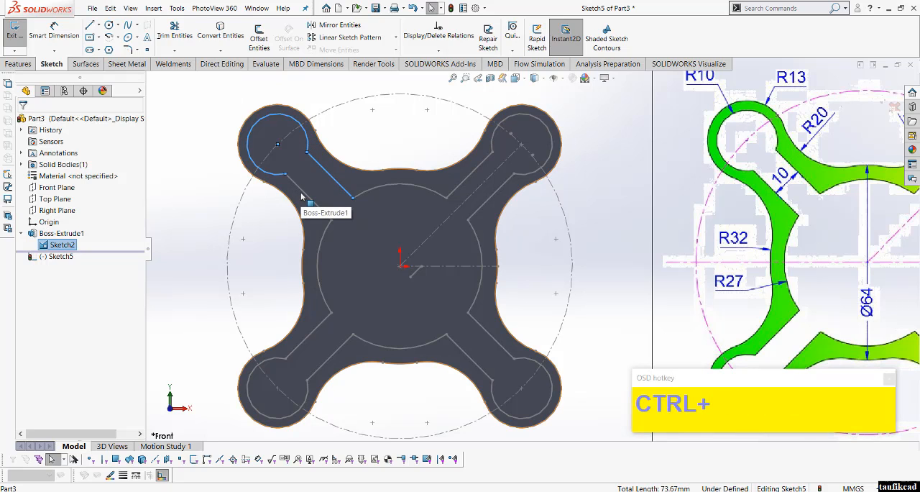
pyautogui.keyDown('ctrl'); pyautogui.click(304, 197); pyautogui.keyUp('ctrl')
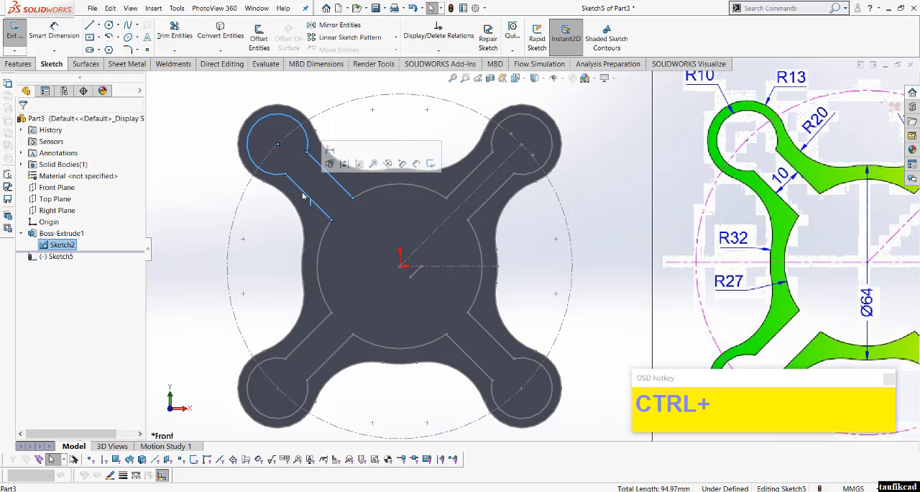
pyautogui.rightClick(304, 199)
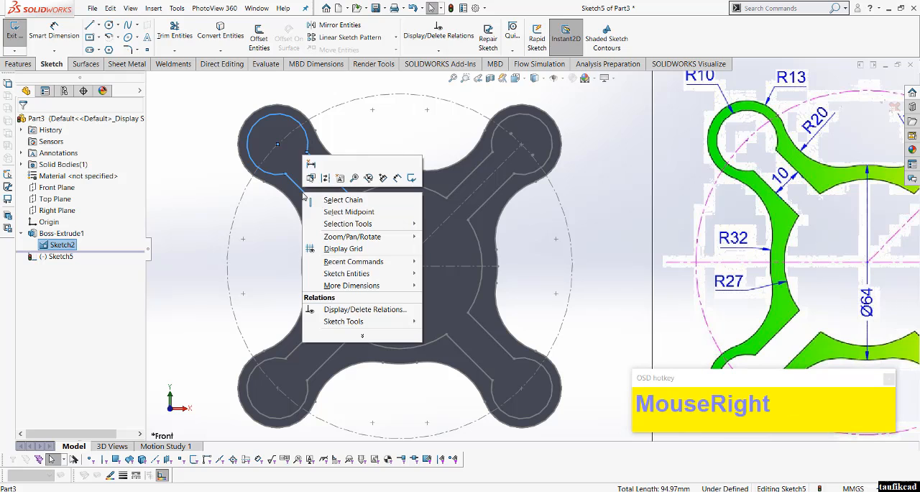
pyautogui.click(348, 200)
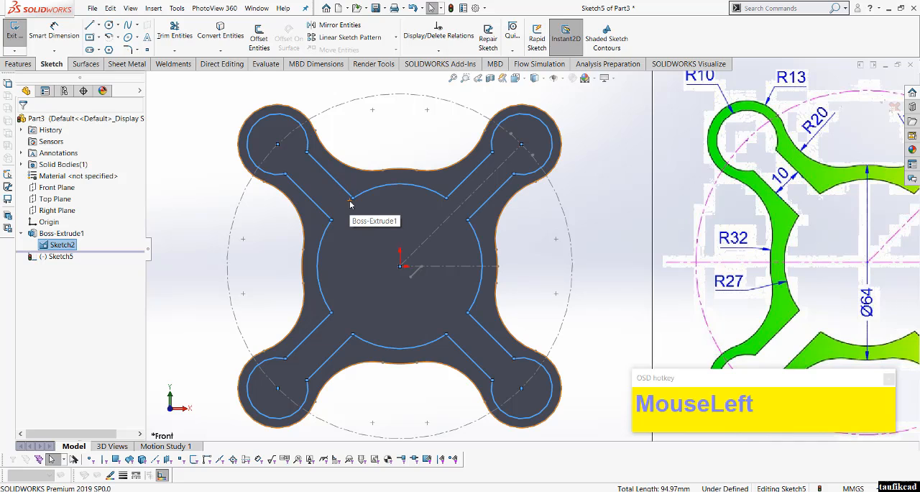
pyautogui.click(222, 38)
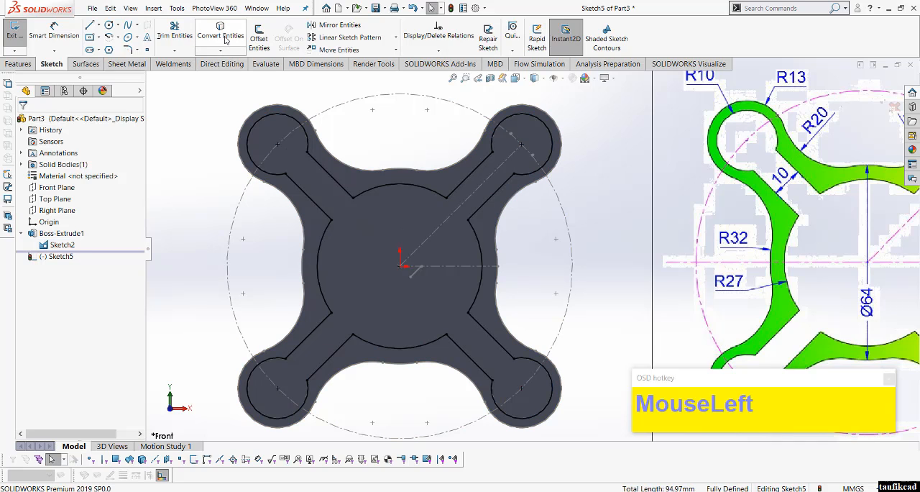
# Step: Cut-extrude the converted inner cross-shaped outline with the Through All end condition
pyautogui.click(19, 64)
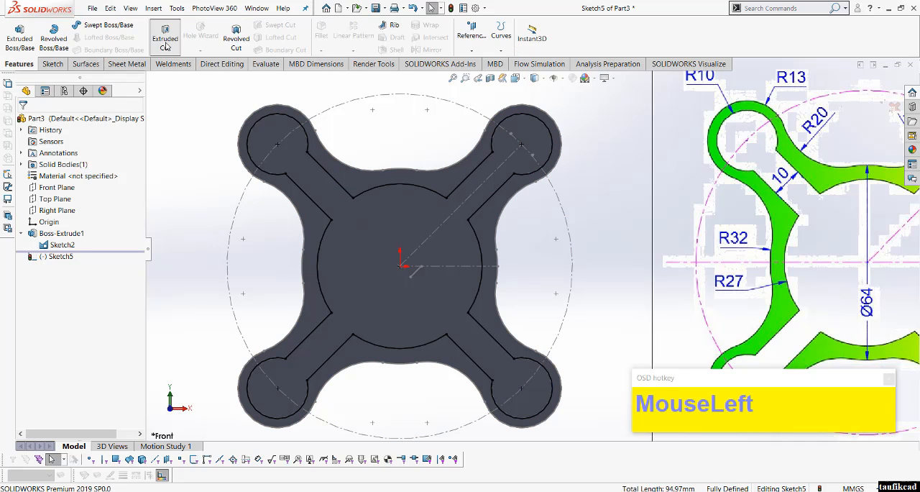
pyautogui.click(165, 46)
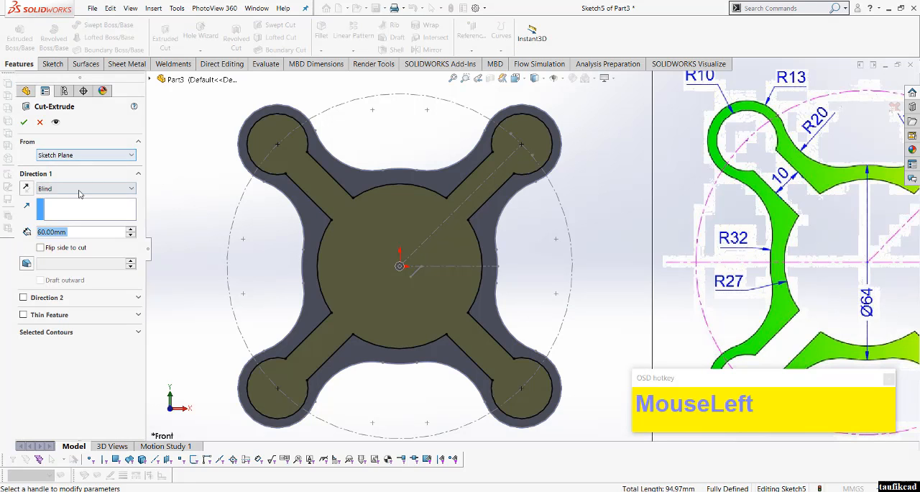
pyautogui.click(79, 189)
pyautogui.click(54, 209)
pyautogui.click(24, 122)
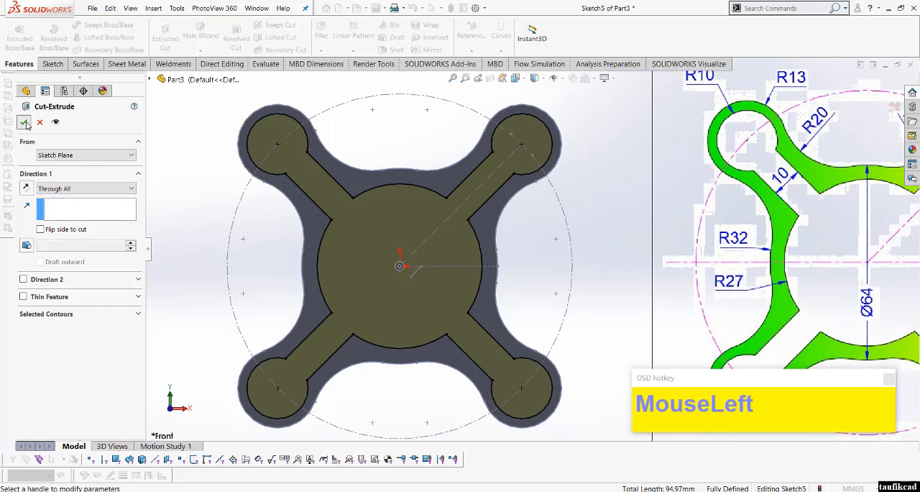
# Step: Hide all item types in the view, including the displayed sketch over the cut part
pyautogui.scroll(3, 322, 203)
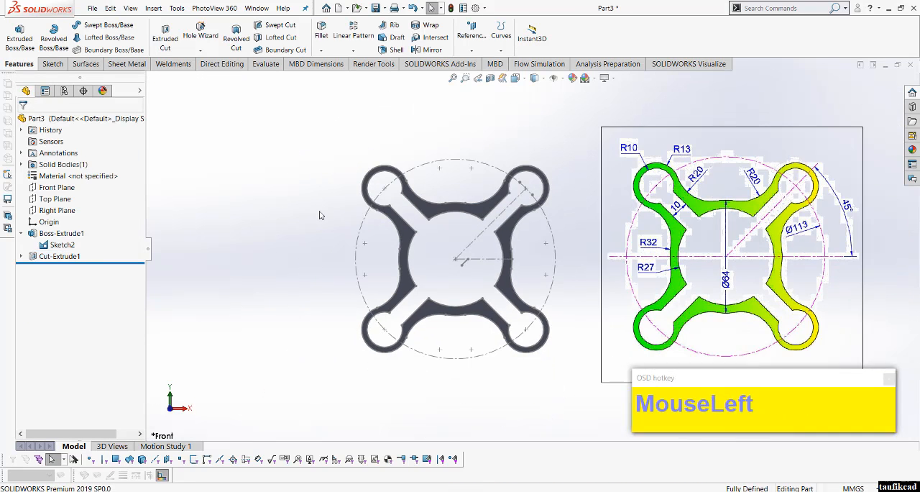
pyautogui.moveTo(338, 215); pyautogui.dragTo(313, 276, button='middle')
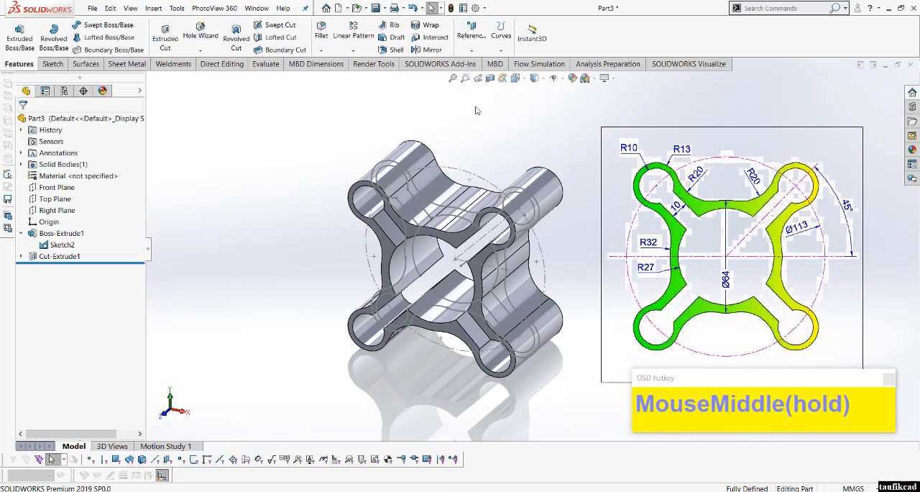
pyautogui.click(553, 78)
# Step: Examine the hollow four-lobed frame from several angles alongside the reference drawing
pyautogui.scroll(-3, 592, 206)
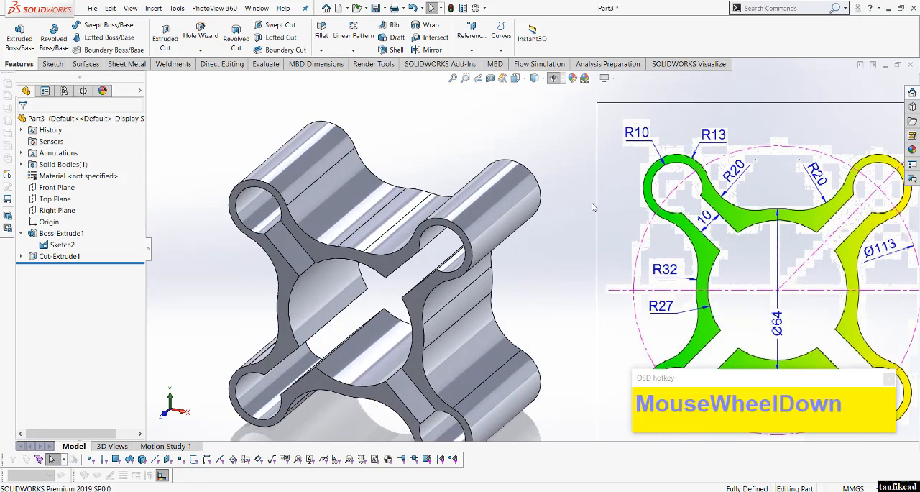
pyautogui.moveTo(515, 253)
pyautogui.mouseDown(button='middle')
pyautogui.moveTo(481, 209)
pyautogui.moveTo(495, 236)
pyautogui.moveTo(372, 254)
pyautogui.moveTo(524, 242)
pyautogui.moveTo(516, 251)
pyautogui.mouseUp(button='middle')
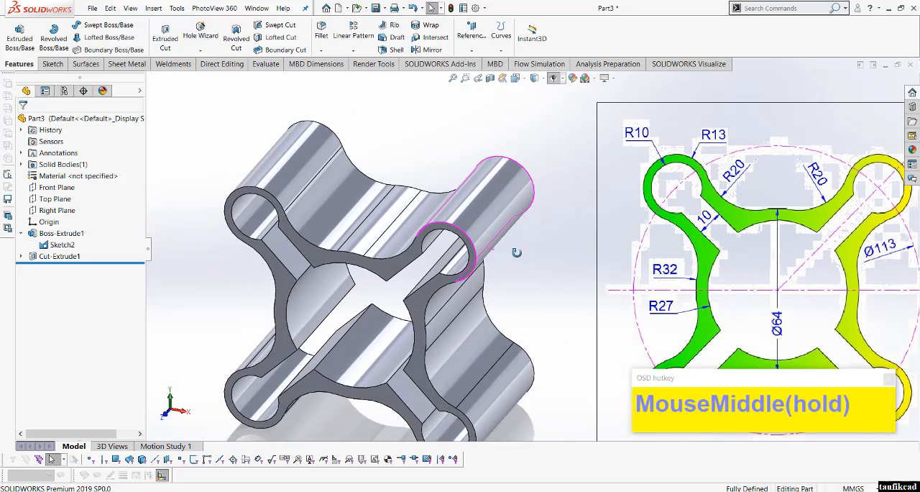
pyautogui.scroll(3, 516, 252)
pyautogui.scroll(-3, 806, 319)
pyautogui.scroll(4, 723, 304)
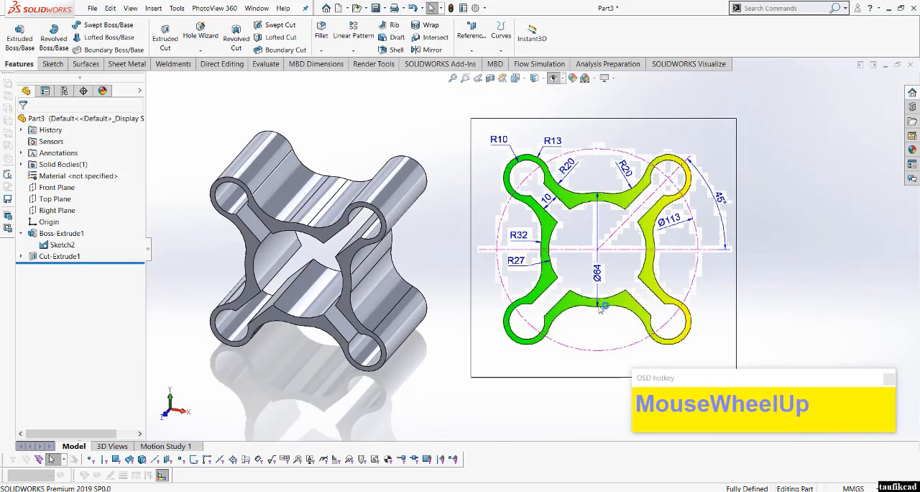
pyautogui.moveTo(406, 260); pyautogui.dragTo(403, 239, button='middle')
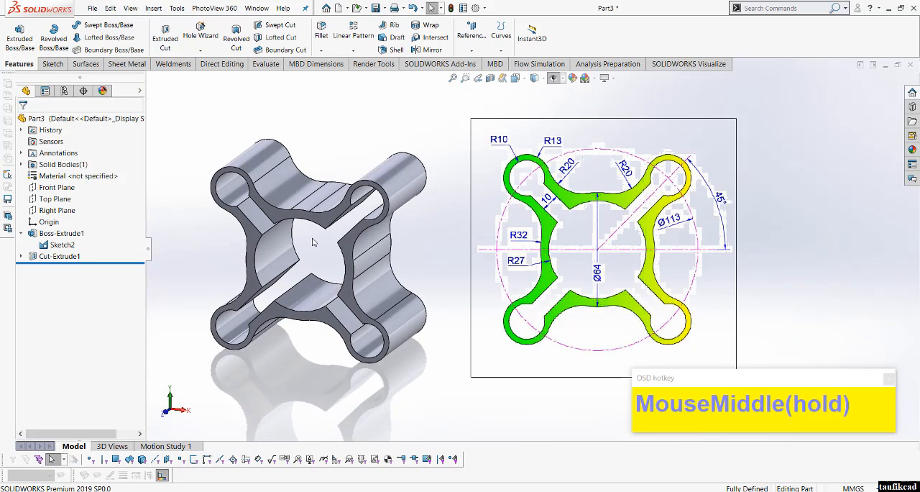
pyautogui.scroll(-2, 313, 243)
pyautogui.click(464, 136)
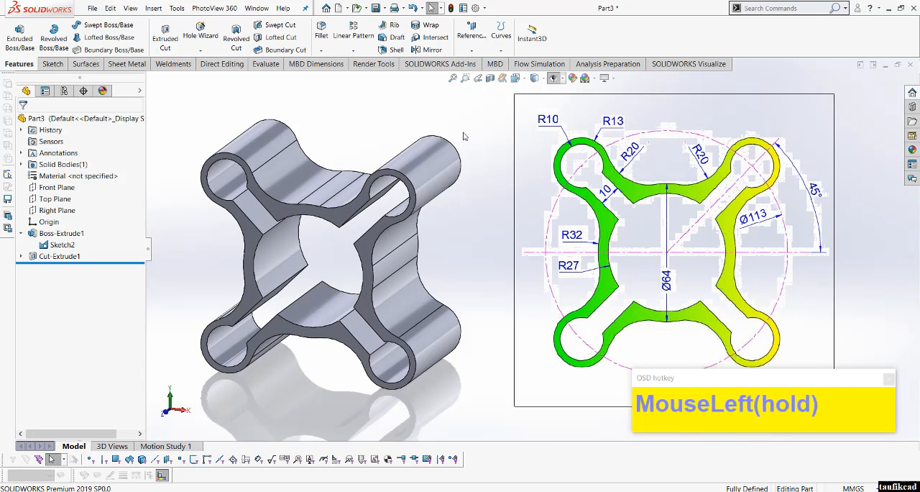